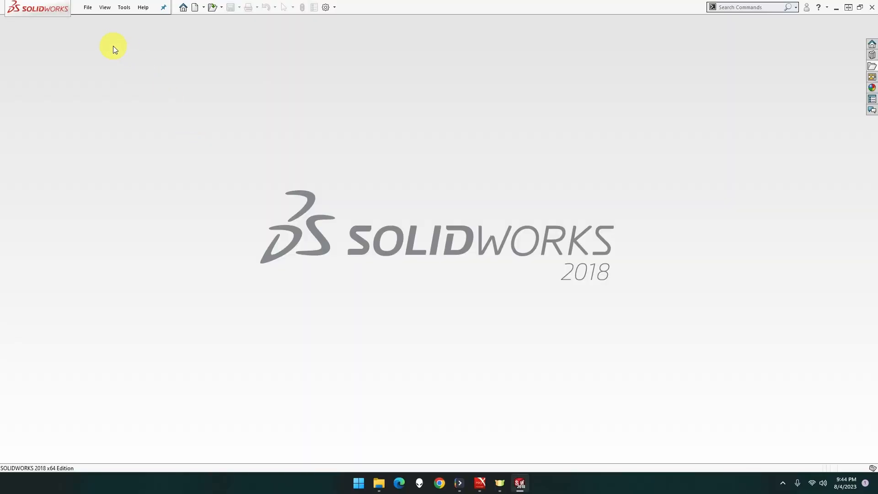
Create a new part document from the Part MMGS template.
{"action": "left_click", "coordinate": [88, 7]}
{"action": "left_click", "coordinate": [98, 19]}
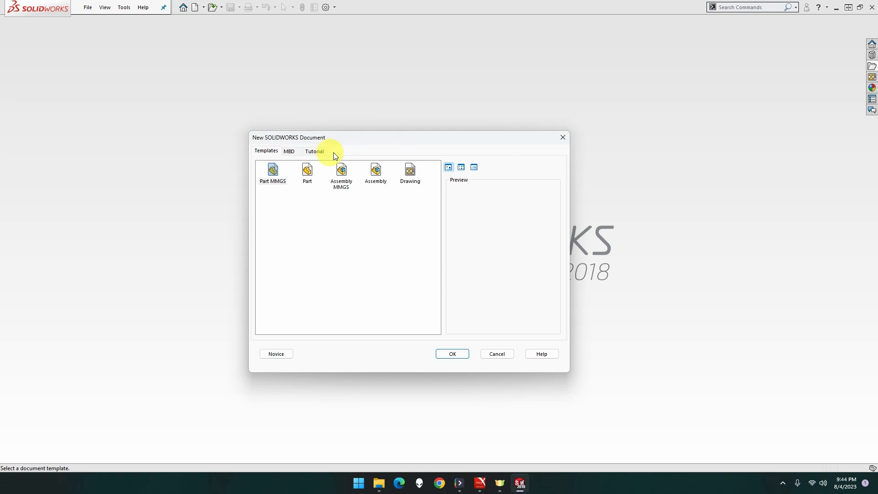
{"action": "double_click", "coordinate": [272, 173]}
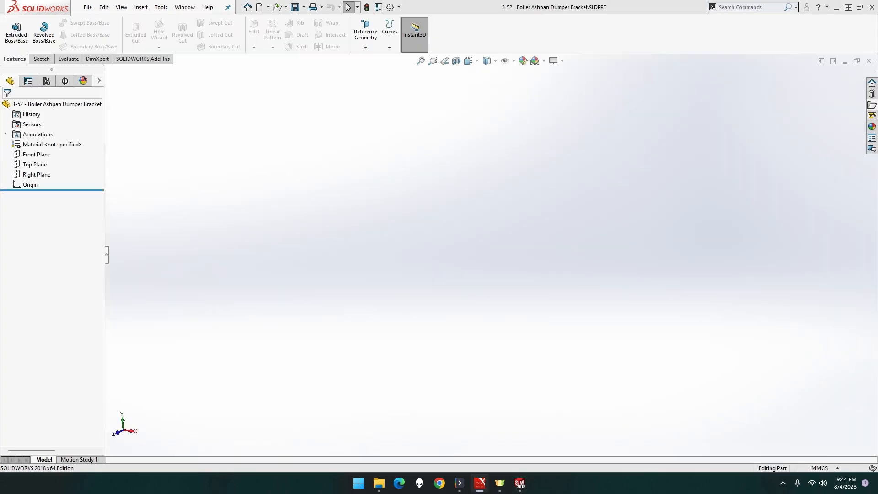
{"action": "left_click", "coordinate": [257, 158]}
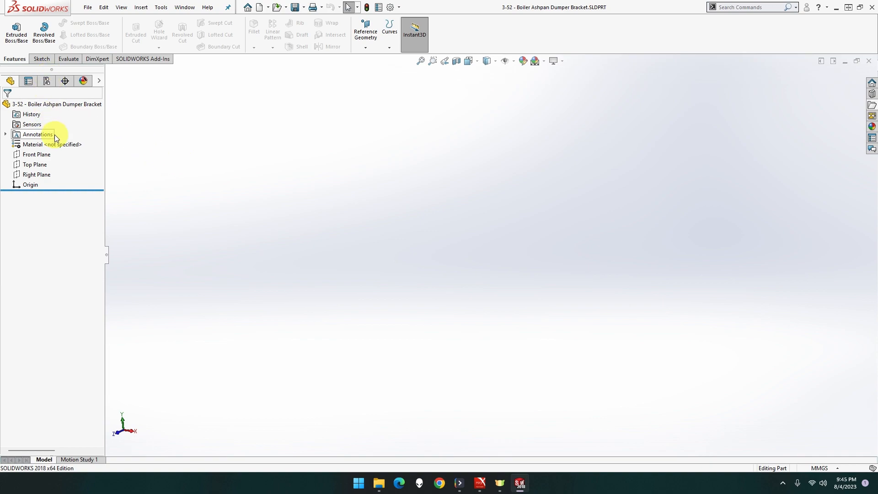
Sketch a closed tapered outline on the Front Plane: two sloping lines, the first about 77 mm long, joined by a small lower arc and large upper arc.
{"action": "right_click", "coordinate": [40, 155]}
{"action": "left_click", "coordinate": [77, 141]}
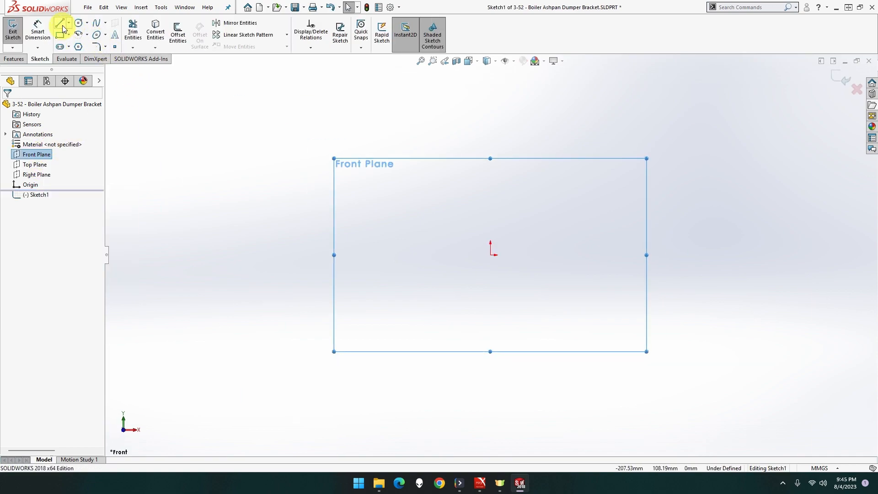
{"action": "left_click", "coordinate": [60, 24]}
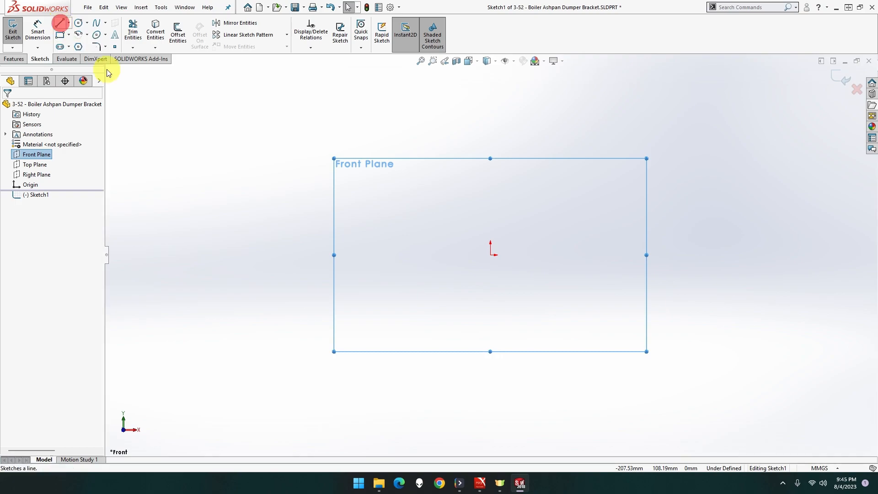
{"action": "left_click", "coordinate": [532, 240]}
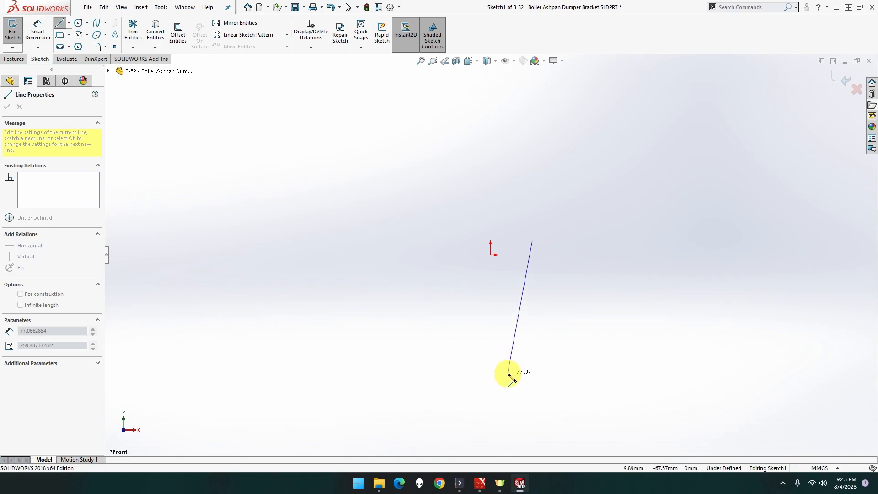
{"action": "left_click", "coordinate": [508, 373]}
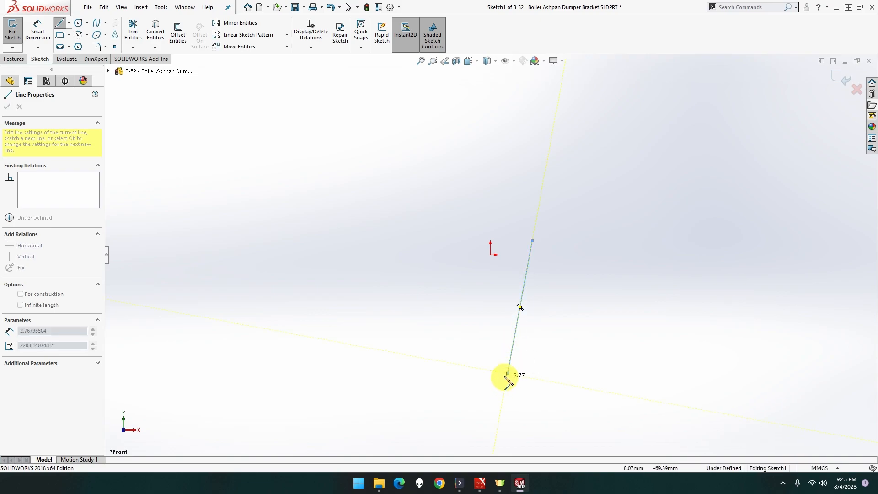
{"action": "left_click", "coordinate": [481, 373]}
{"action": "left_click", "coordinate": [433, 243]}
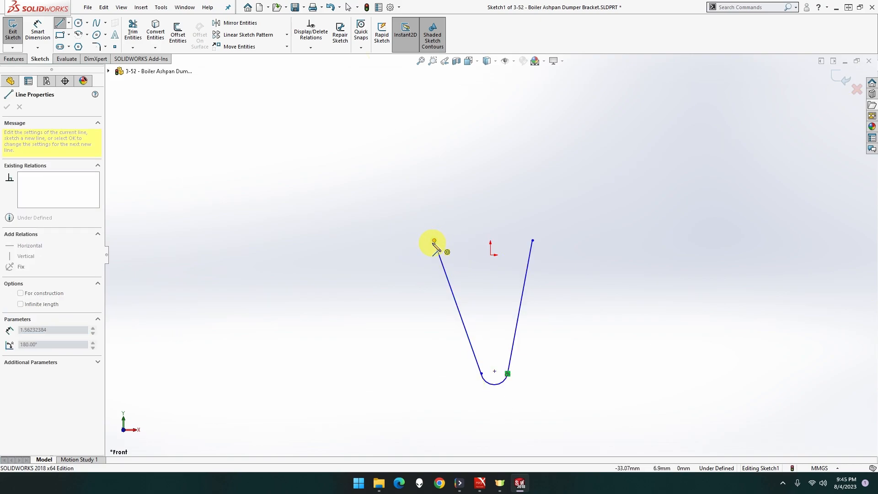
{"action": "left_click", "coordinate": [533, 240]}
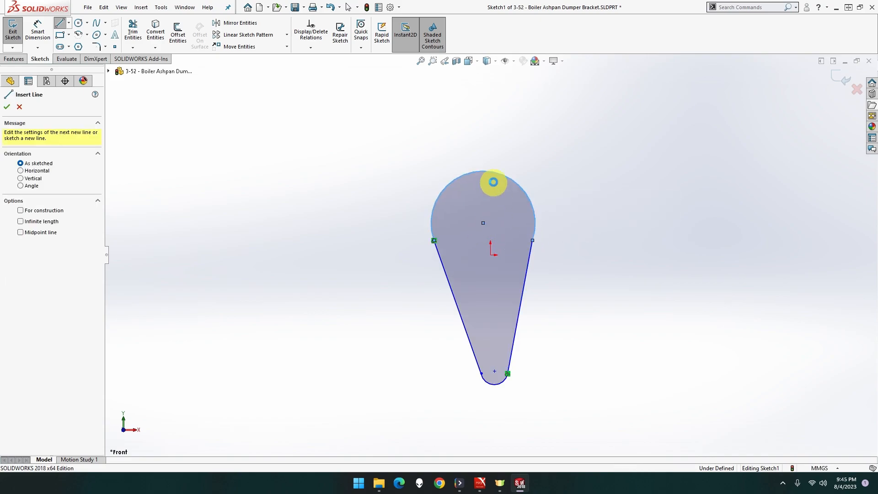
{"action": "key", "text": "Escape"}
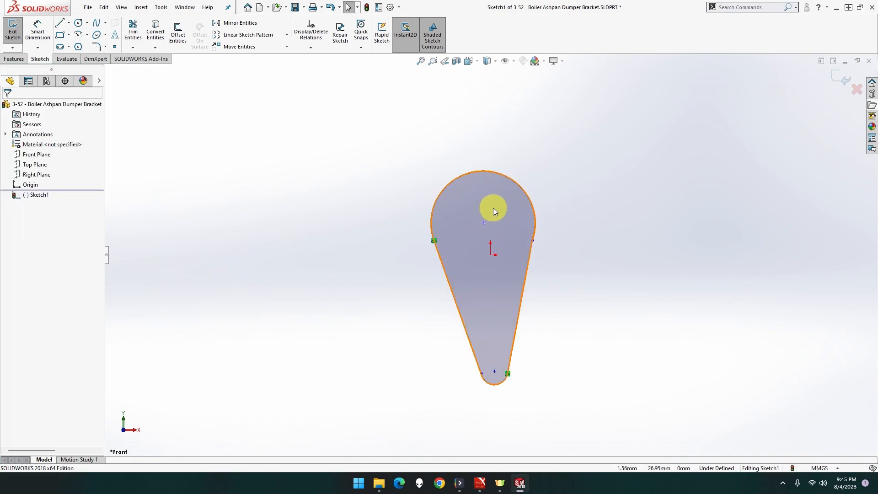
Make the large upper arc's center coincident with the origin.
{"action": "left_click", "coordinate": [483, 223]}
{"action": "left_click", "coordinate": [490, 254], "text": "ctrl"}
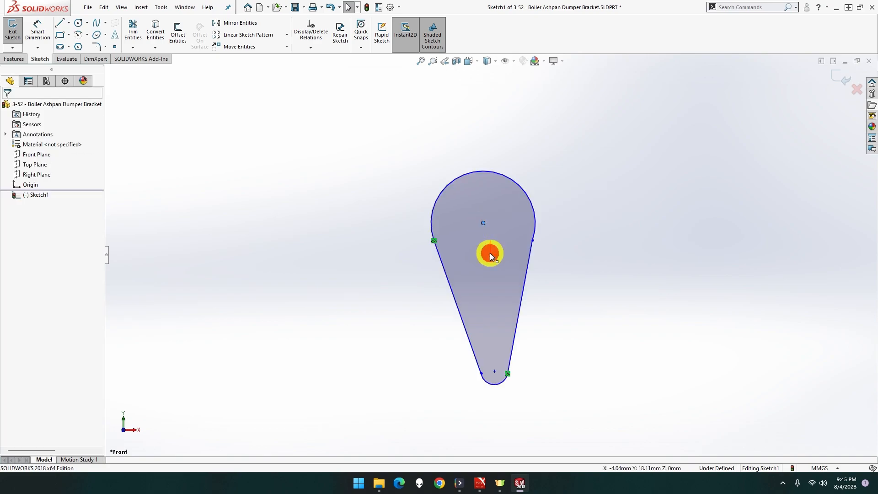
{"action": "left_click", "coordinate": [543, 216]}
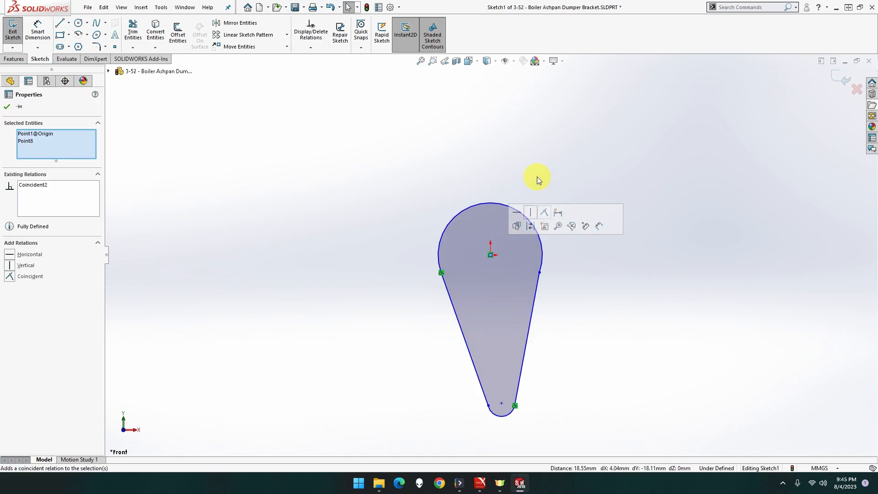
Shrink the upper arc to a radius of about 21 mm and delete its tangent relation with the left line.
{"action": "mouse_move", "coordinate": [501, 207]}
{"action": "left_mouse_down"}
{"action": "mouse_move", "coordinate": [501, 228]}
{"action": "mouse_move", "coordinate": [490, 219]}
{"action": "left_mouse_up"}
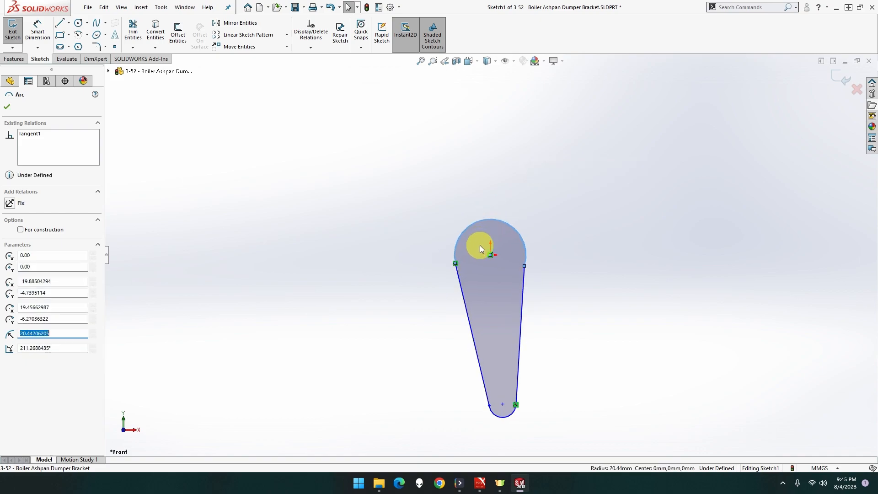
{"action": "left_click", "coordinate": [453, 263]}
{"action": "key", "text": "Delete"}
{"action": "mouse_move", "coordinate": [496, 220]}
{"action": "left_mouse_down"}
{"action": "mouse_move", "coordinate": [495, 235]}
{"action": "mouse_move", "coordinate": [490, 217]}
{"action": "left_mouse_up"}
Add a horizontal relation between the two endpoints of the upper arc.
{"action": "left_click_drag", "start_coordinate": [524, 271], "coordinate": [524, 270]}
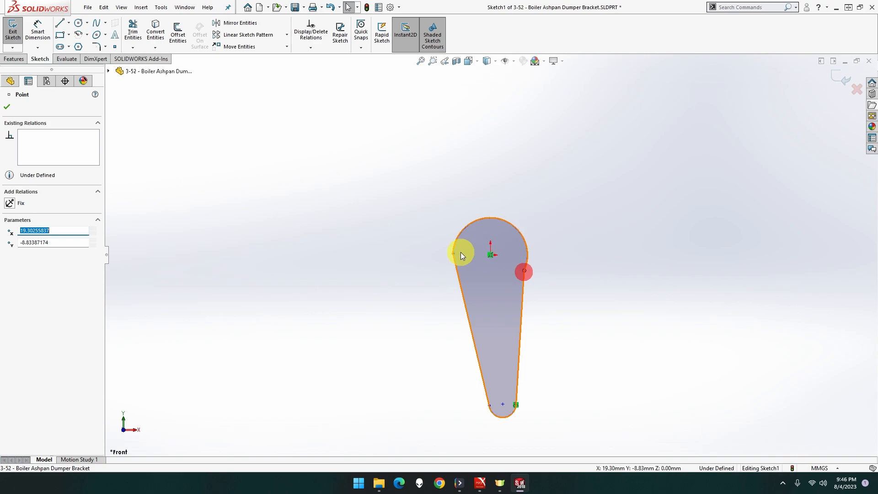
{"action": "left_click", "coordinate": [453, 254], "text": "ctrl"}
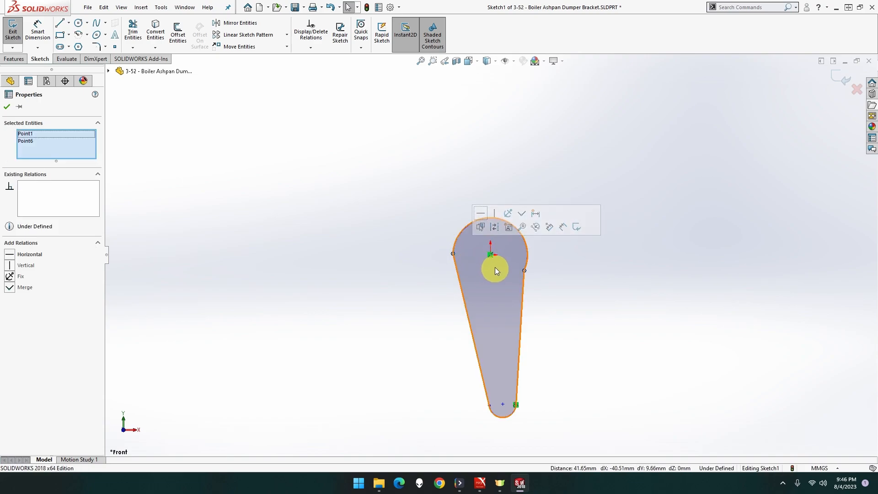
{"action": "left_click", "coordinate": [482, 215]}
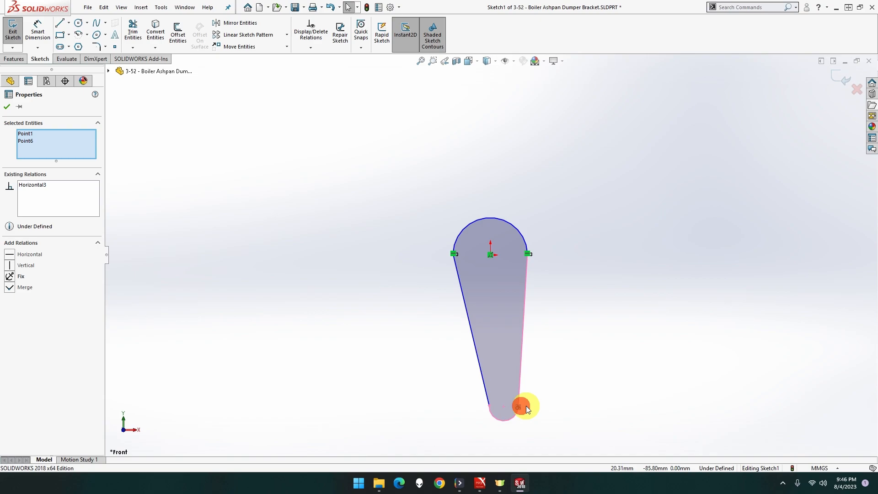
Add a horizontal relation between the two endpoints of the small lower arc.
{"action": "left_click", "coordinate": [526, 406]}
{"action": "left_click_drag", "start_coordinate": [519, 405], "coordinate": [490, 408]}
{"action": "left_click", "coordinate": [490, 406], "text": "ctrl"}
{"action": "left_click", "coordinate": [518, 367]}
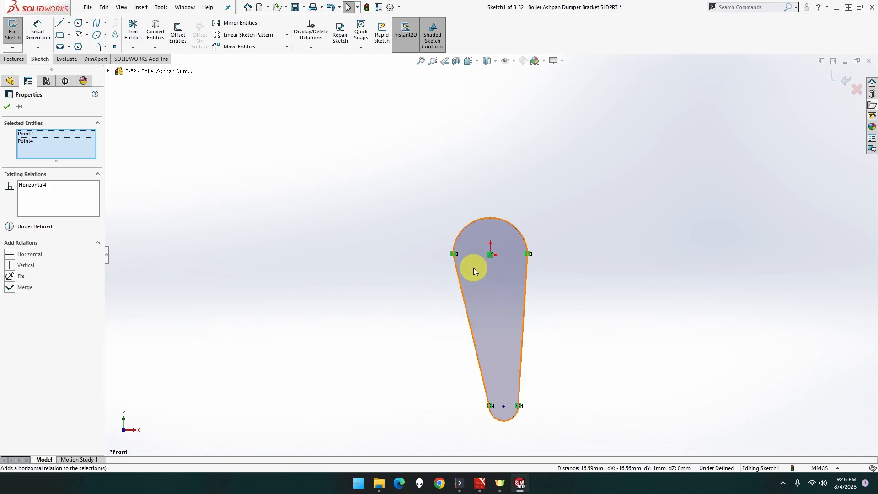
{"action": "left_click", "coordinate": [38, 32]}
{"action": "left_click", "coordinate": [453, 254]}
{"action": "left_click", "coordinate": [528, 254]}
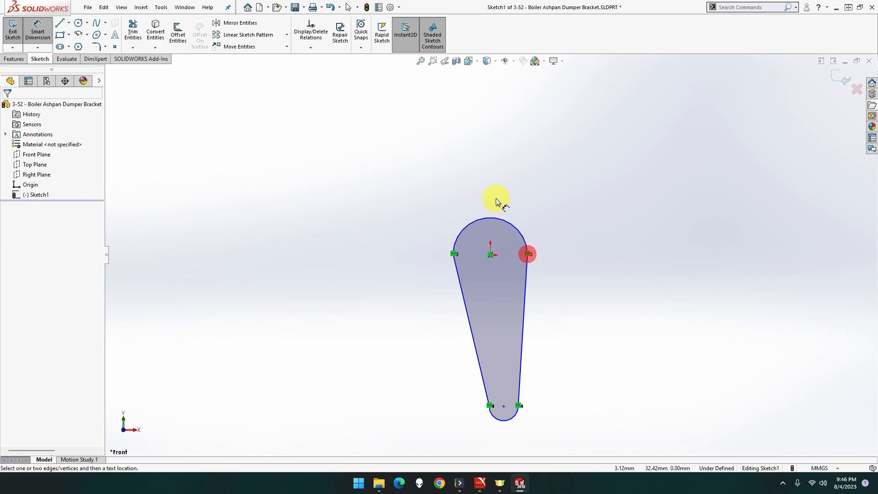
{"action": "scroll", "coordinate": [512, 268], "scroll_direction": "down", "scroll_amount": 3}
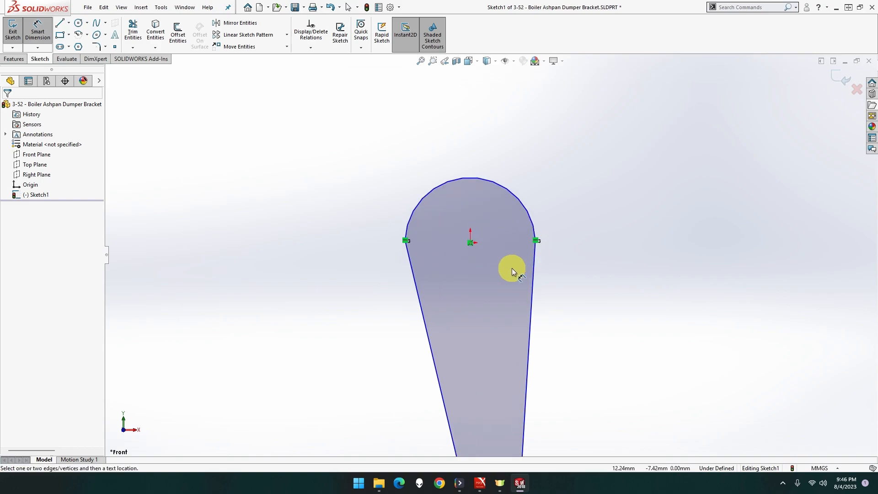
{"action": "key", "text": "Escape"}
Remove the horizontal relation between the upper arc's endpoints and dimension the distance between them to 16 mm.
{"action": "left_click", "coordinate": [535, 242]}
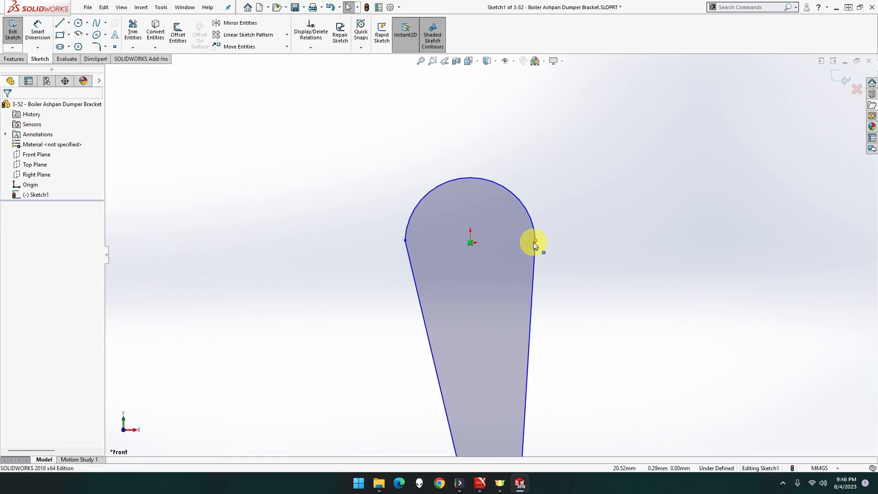
{"action": "left_click", "coordinate": [40, 33]}
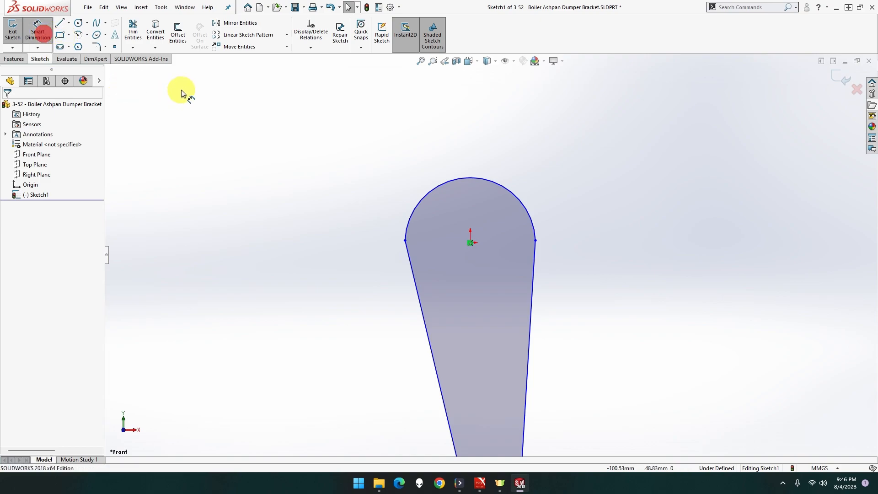
{"action": "left_click", "coordinate": [535, 241]}
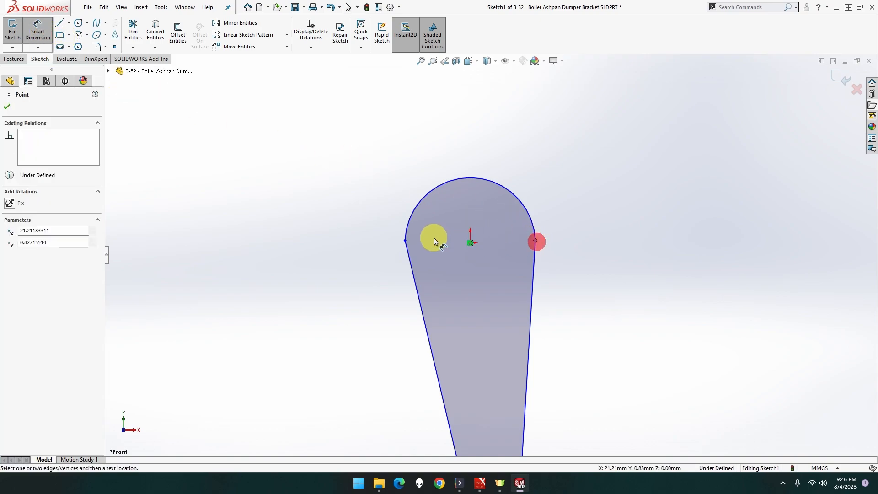
{"action": "left_click", "coordinate": [405, 240]}
{"action": "left_click", "coordinate": [468, 160]}
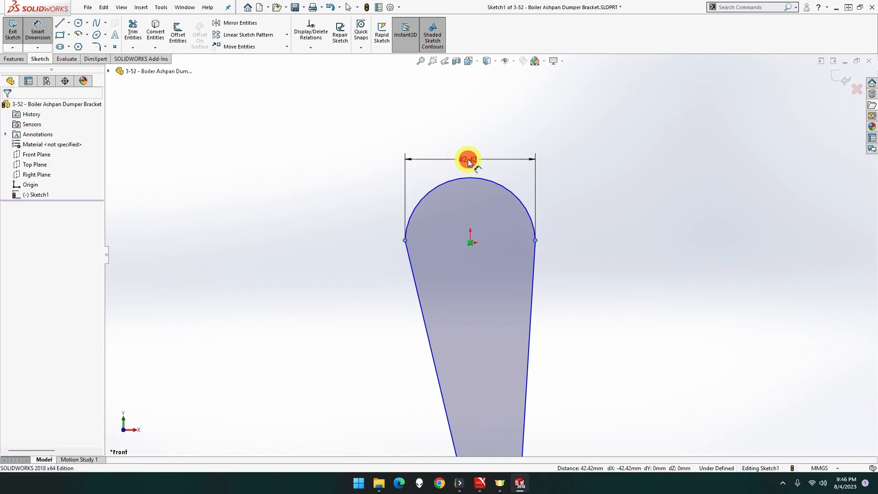
{"action": "type", "text": "16"}
{"action": "key", "text": "Return"}
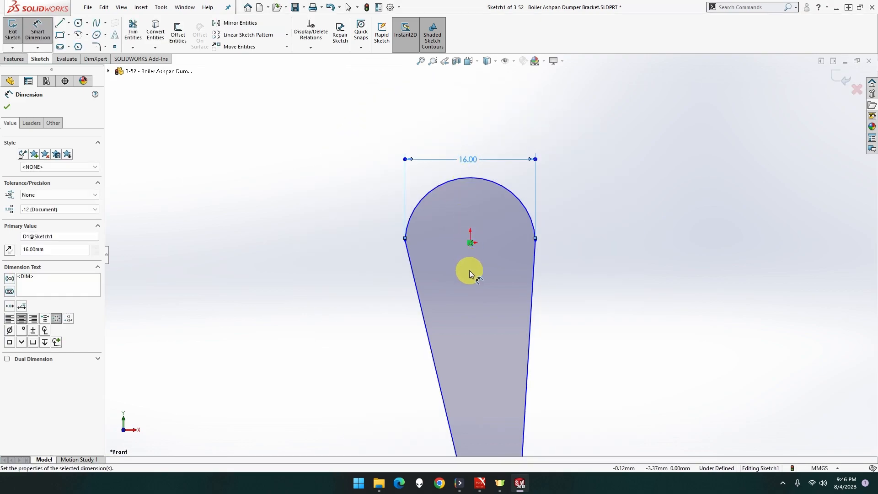
Dimension the small lower arc with a radius of 3 mm.
{"action": "scroll", "coordinate": [471, 279], "scroll_direction": "up", "scroll_amount": 3}
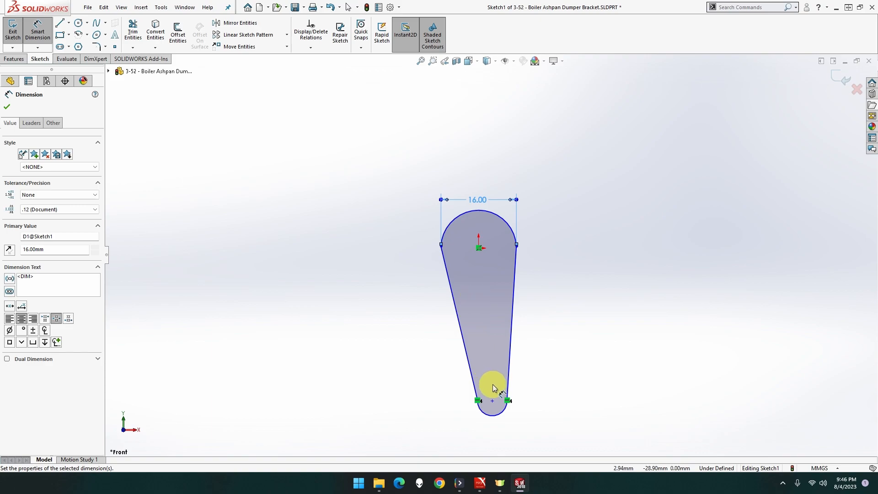
{"action": "scroll", "coordinate": [491, 388], "scroll_direction": "down", "scroll_amount": 4}
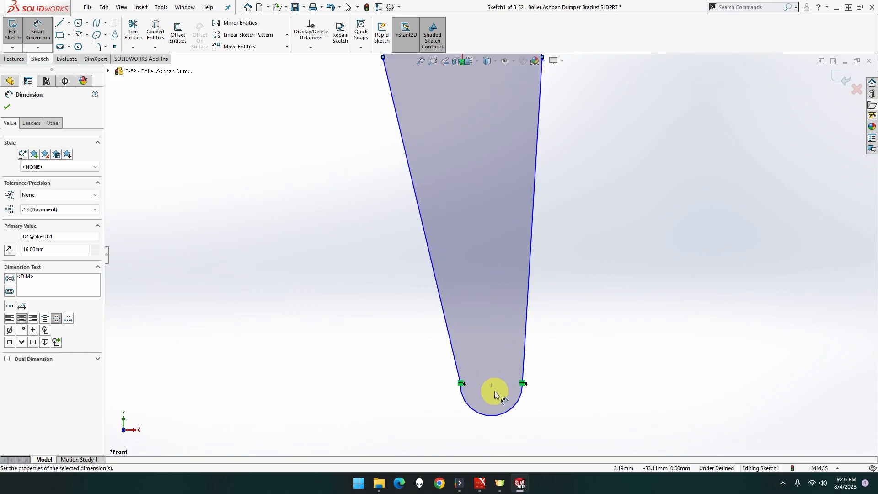
{"action": "left_click", "coordinate": [519, 401]}
{"action": "left_click", "coordinate": [548, 412]}
{"action": "type", "text": "3"}
{"action": "key", "text": "Return"}
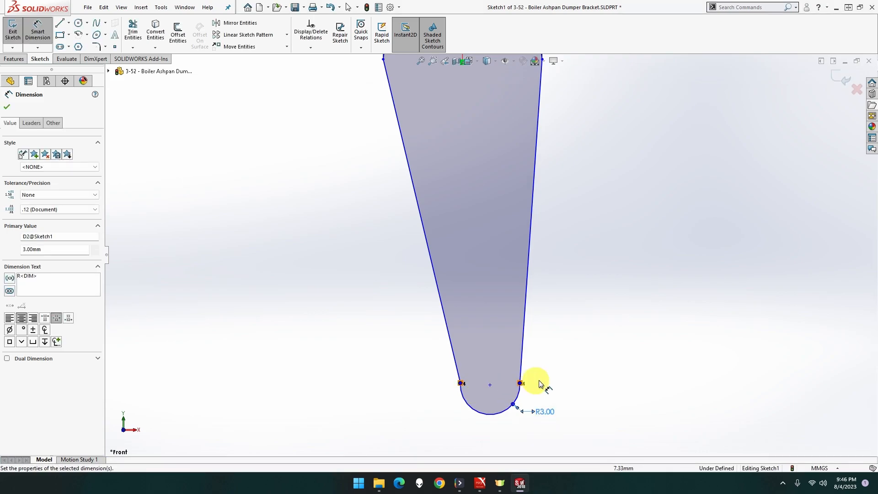
{"action": "key", "text": "Escape"}
{"action": "key", "text": "f"}
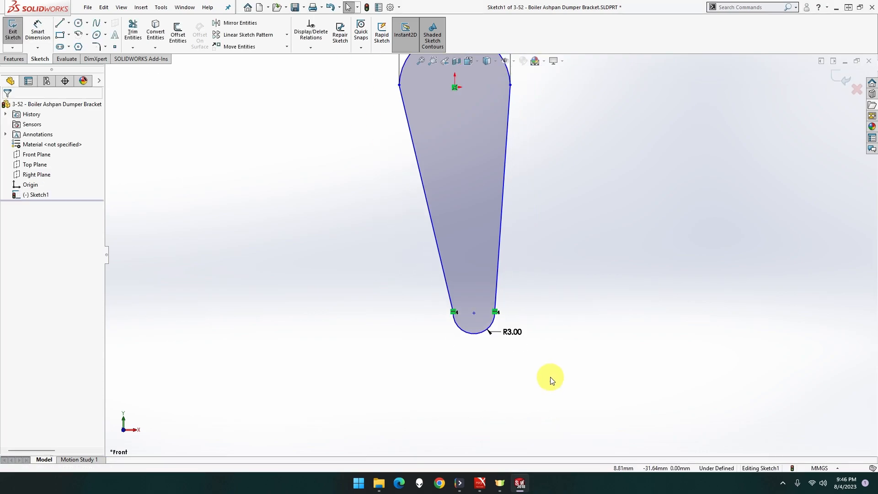
Delete the coincident relation between the upper arc's center and the origin.
{"action": "left_click", "coordinate": [473, 312]}
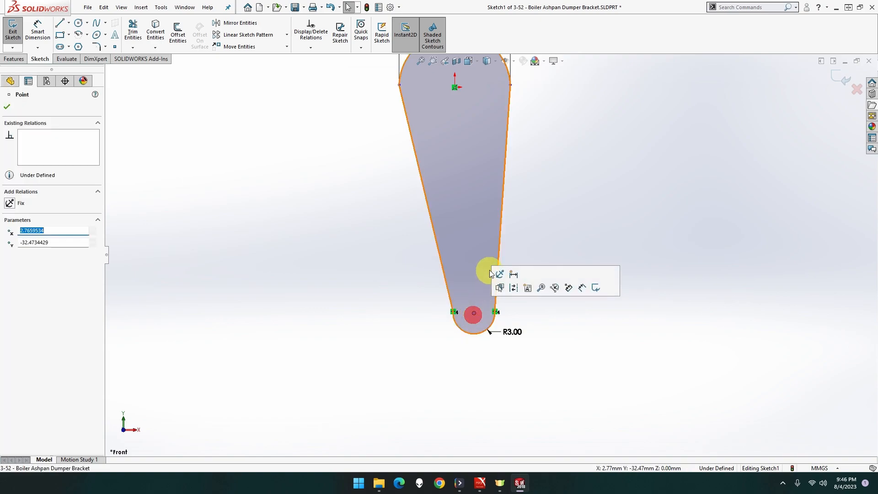
{"action": "left_click", "coordinate": [454, 89]}
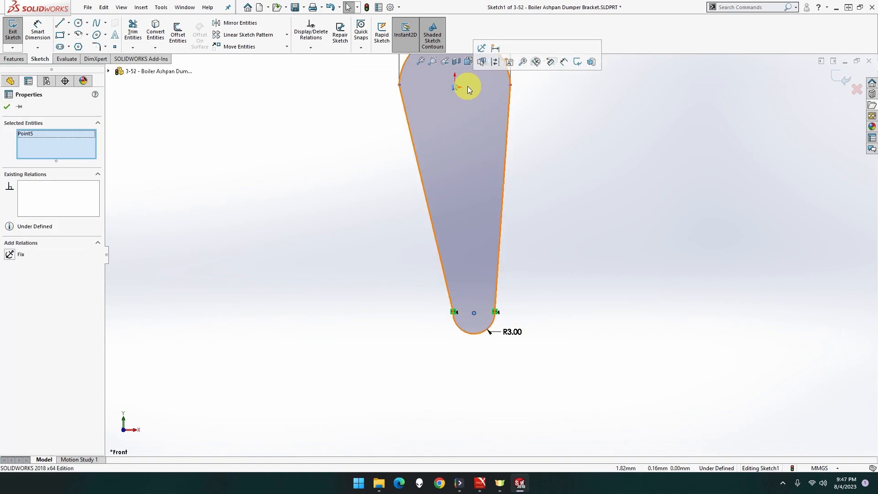
{"action": "left_click", "coordinate": [466, 87]}
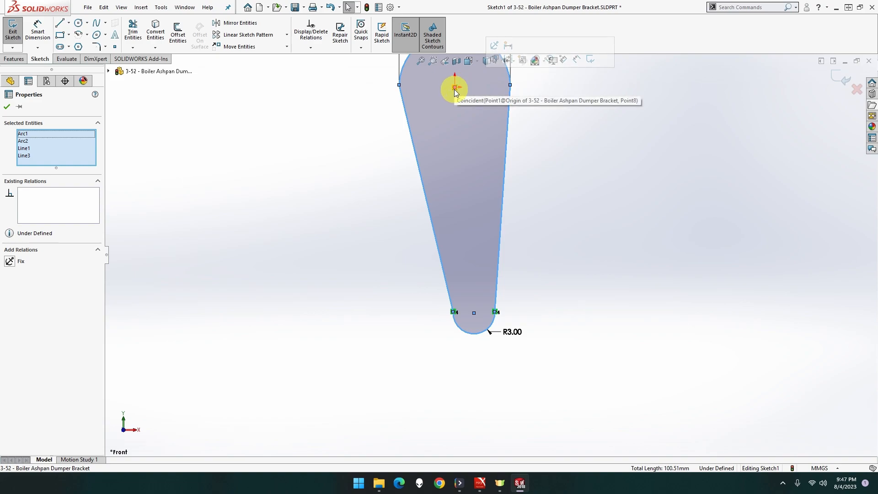
{"action": "left_click", "coordinate": [454, 89]}
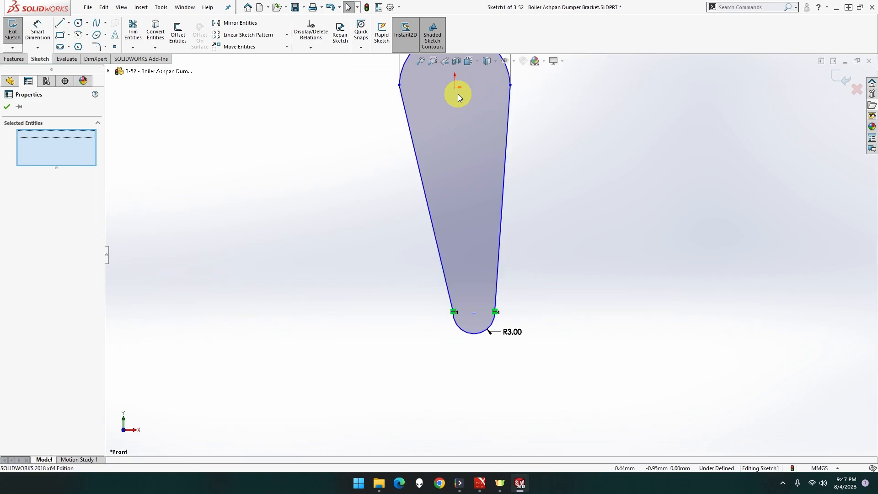
Add a vertical relation between the center points of the upper and lower arcs.
{"action": "left_click", "coordinate": [454, 88]}
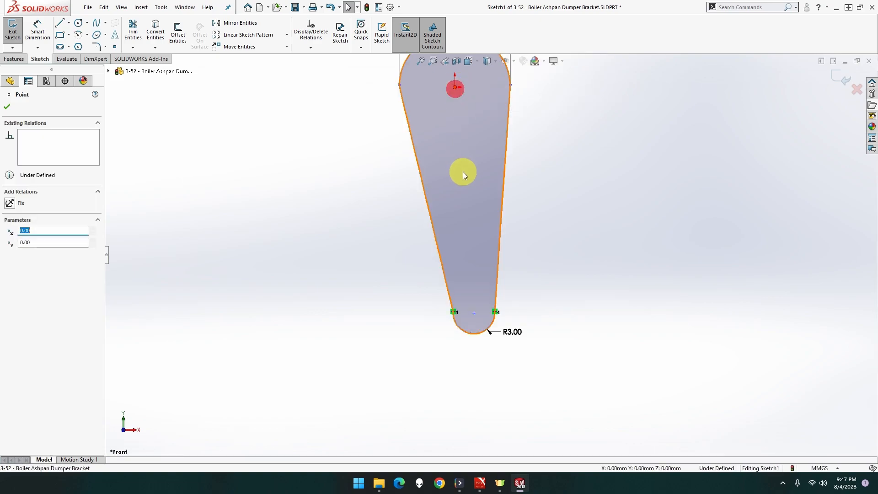
{"action": "left_click", "coordinate": [473, 312], "text": "ctrl"}
{"action": "left_click", "coordinate": [515, 272]}
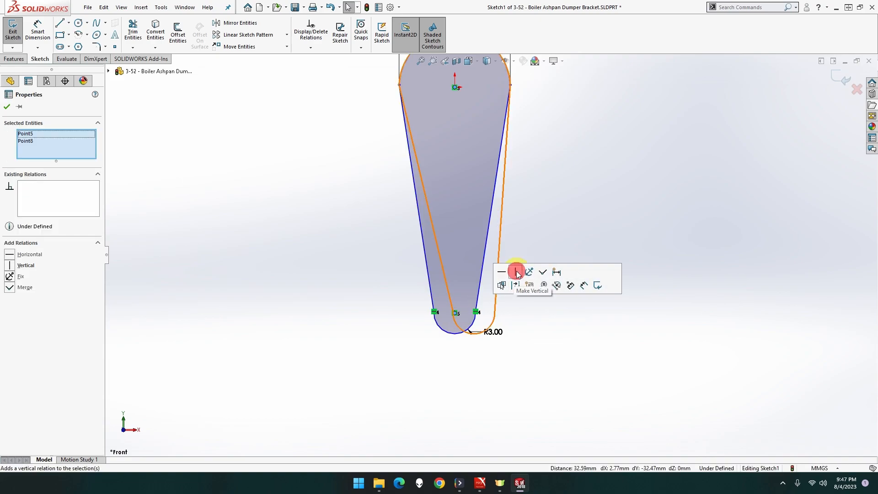
{"action": "left_click", "coordinate": [522, 229]}
{"action": "scroll", "coordinate": [531, 155], "scroll_direction": "up", "scroll_amount": 2}
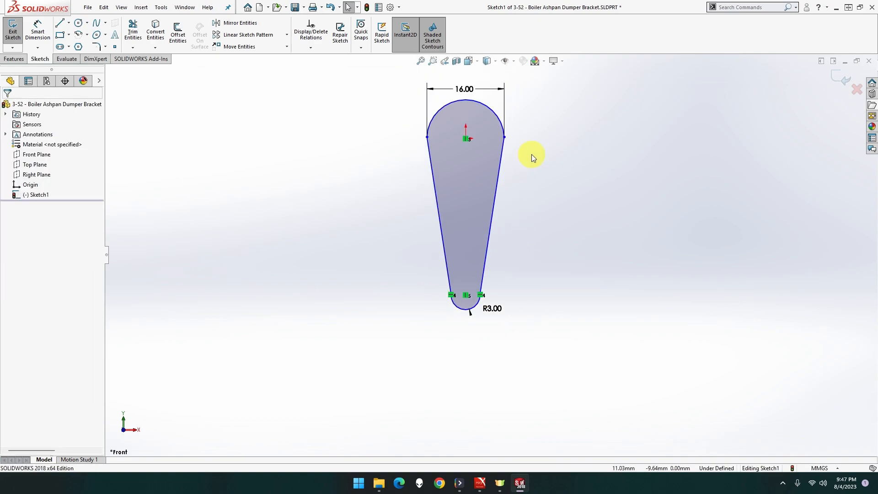
Move the tapered profile about 1.5 mm horizontally away from the origin.
{"action": "scroll", "coordinate": [530, 154], "scroll_direction": "down", "scroll_amount": 2}
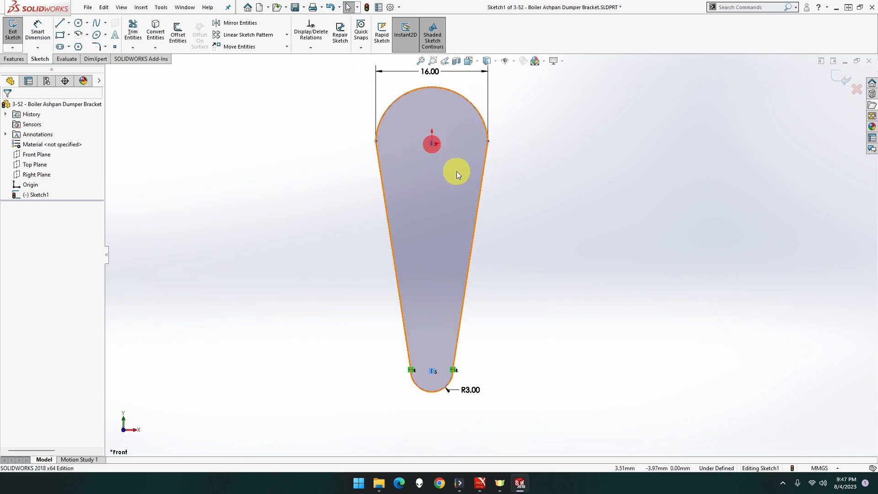
{"action": "left_click", "coordinate": [524, 164]}
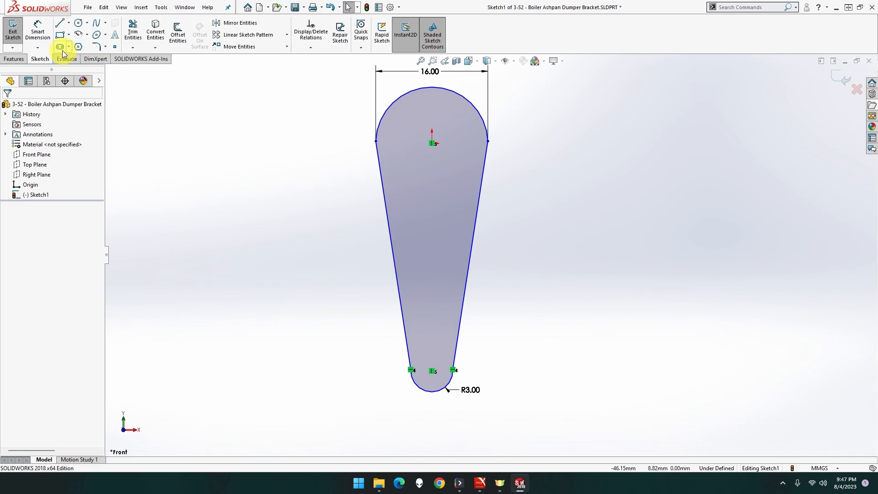
{"action": "left_click", "coordinate": [57, 26]}
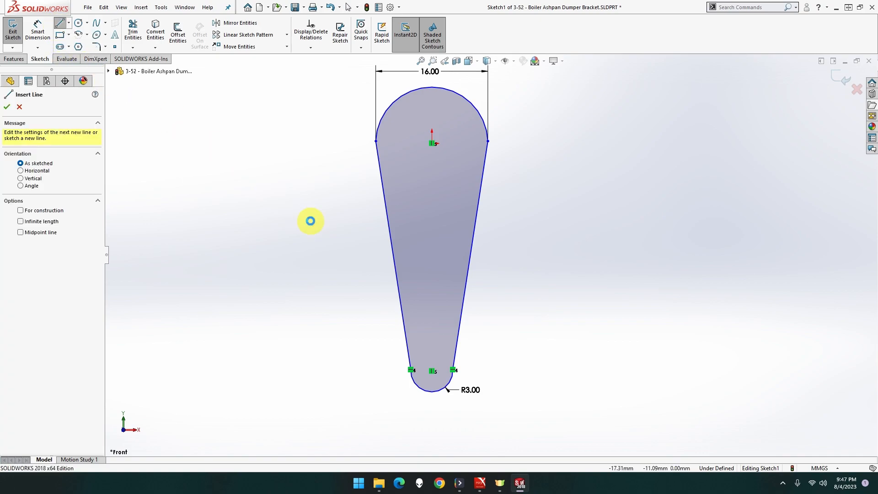
{"action": "key", "text": "Escape"}
{"action": "left_click", "coordinate": [434, 368]}
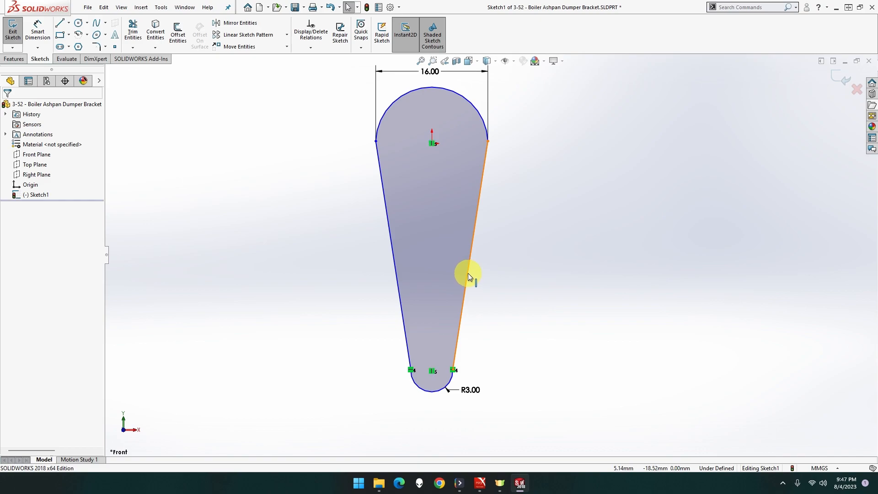
{"action": "mouse_move", "coordinate": [468, 273]}
{"action": "left_mouse_down"}
{"action": "mouse_move", "coordinate": [471, 248]}
{"action": "mouse_move", "coordinate": [482, 251]}
{"action": "left_mouse_up"}
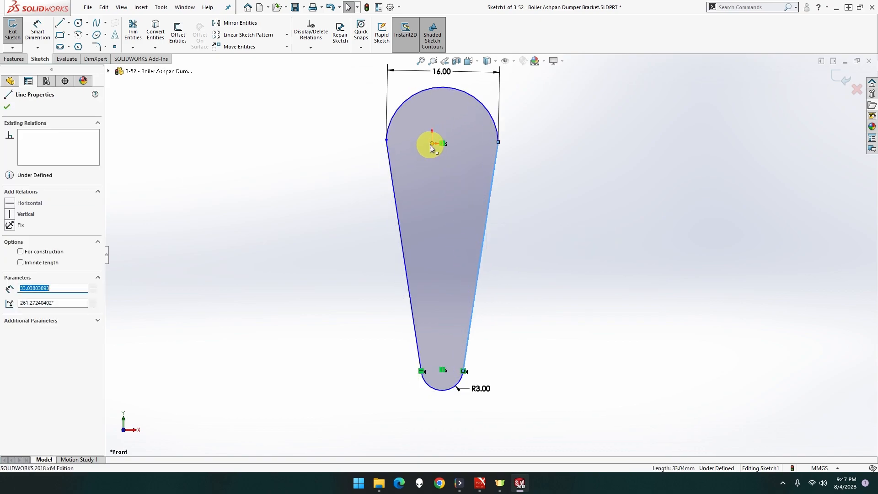
Delete the vertical relation between the upper and lower arcs' center points.
{"action": "left_click", "coordinate": [444, 372]}
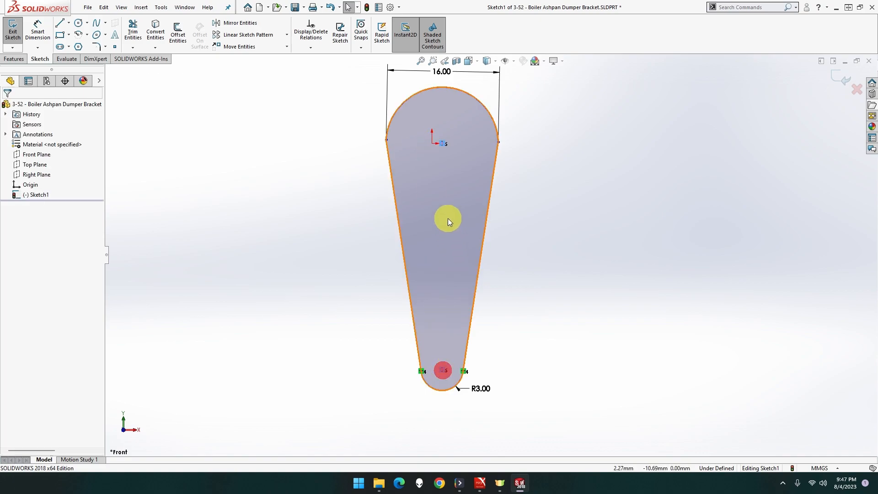
{"action": "left_click", "coordinate": [431, 144]}
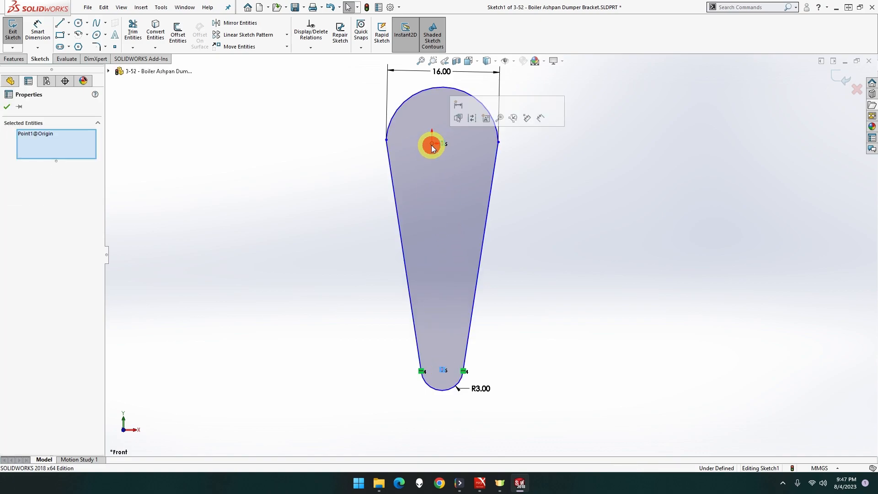
{"action": "left_click", "coordinate": [448, 307]}
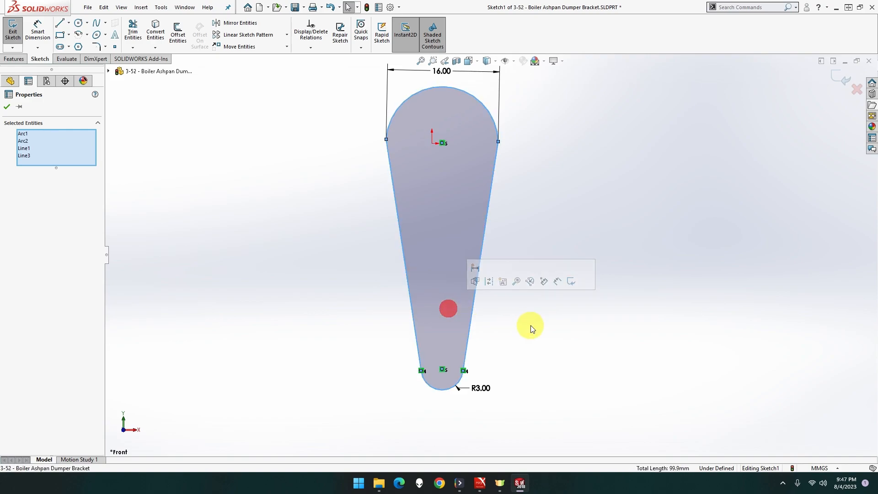
{"action": "left_click", "coordinate": [443, 372]}
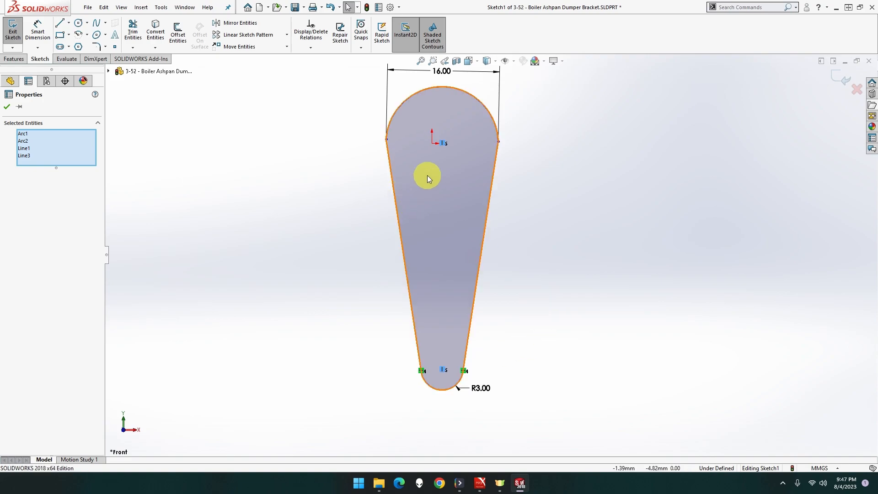
{"action": "left_click", "coordinate": [431, 145]}
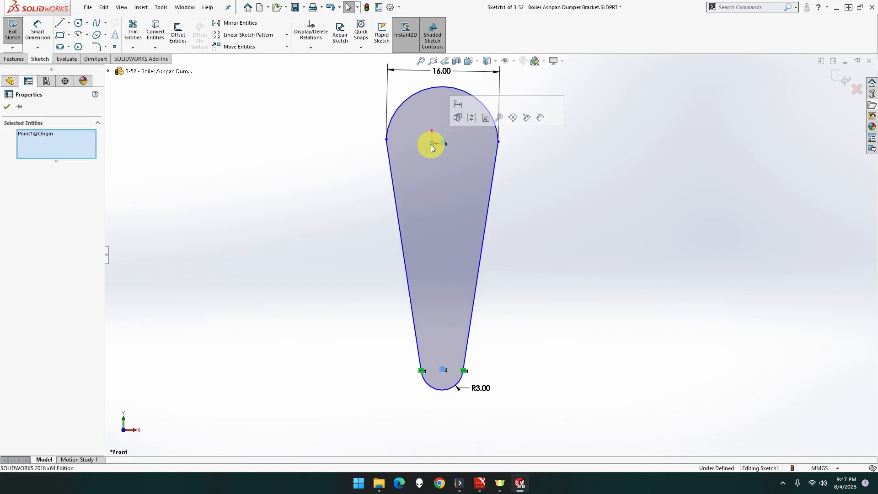
{"action": "left_click", "coordinate": [444, 368]}
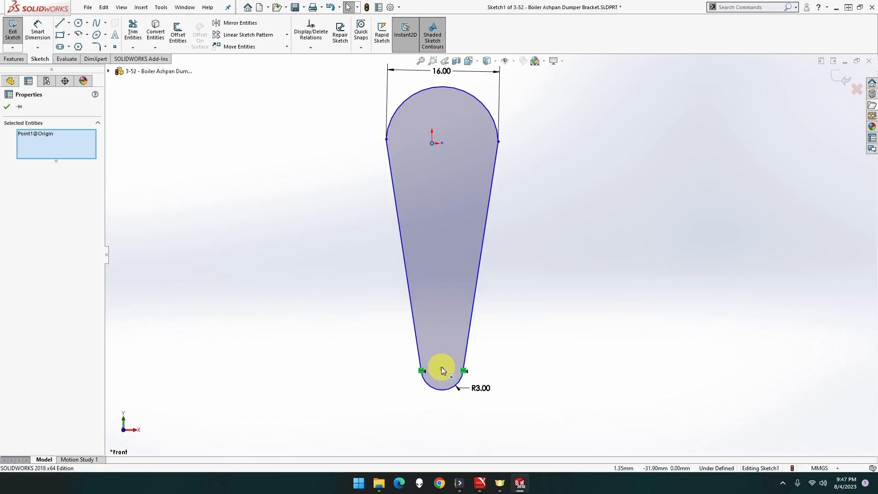
Add a coincident relation between the lower arc's center point and the origin.
{"action": "left_click", "coordinate": [441, 369]}
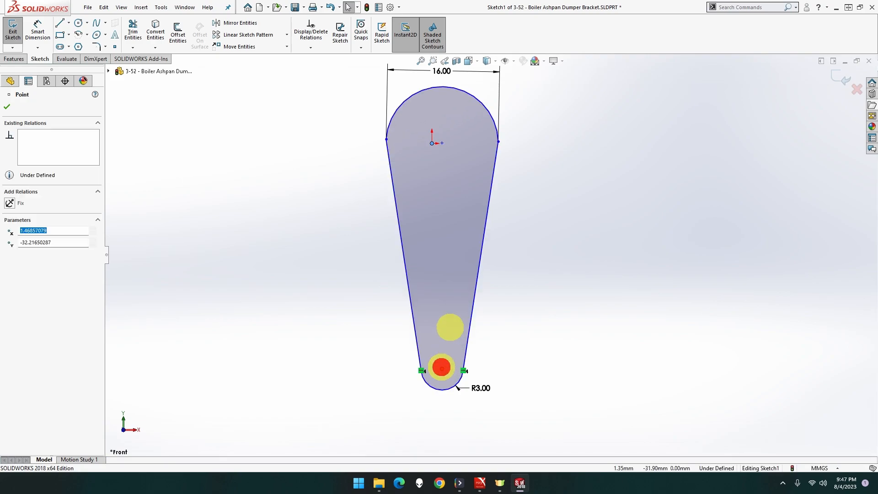
{"action": "left_click", "coordinate": [429, 144], "text": "ctrl"}
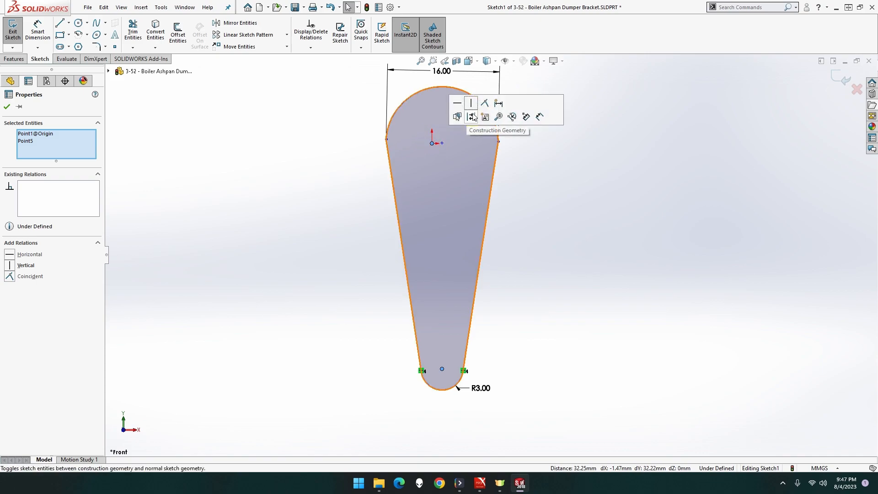
{"action": "left_click", "coordinate": [485, 103]}
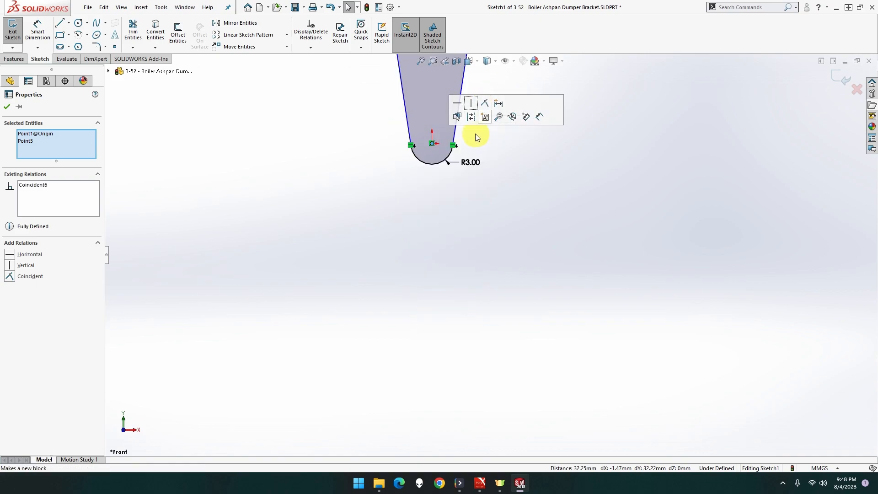
{"action": "left_click", "coordinate": [433, 143]}
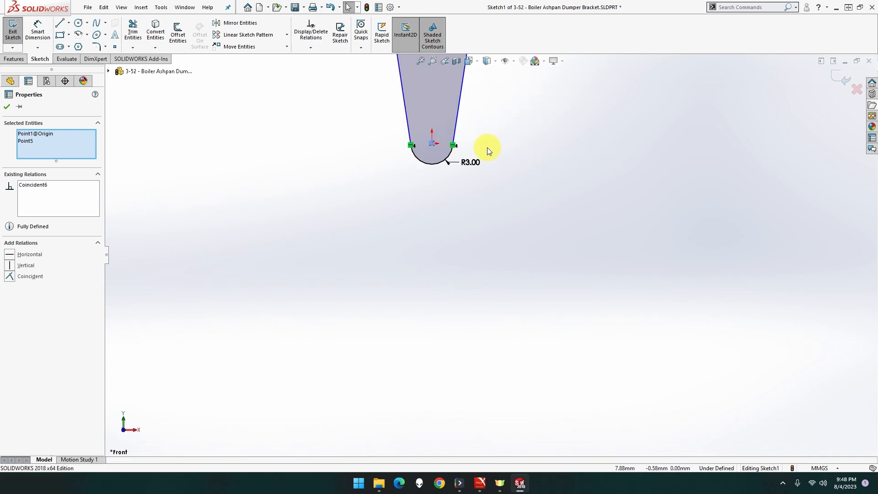
{"action": "scroll", "coordinate": [459, 273], "scroll_direction": "down", "scroll_amount": 5}
{"action": "left_click", "coordinate": [459, 273]}
{"action": "right_click", "coordinate": [458, 247]}
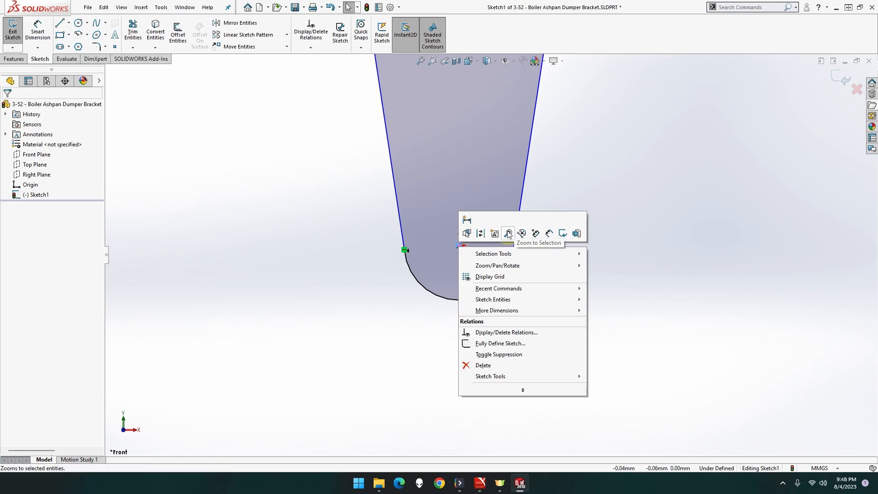
{"action": "left_click", "coordinate": [495, 195]}
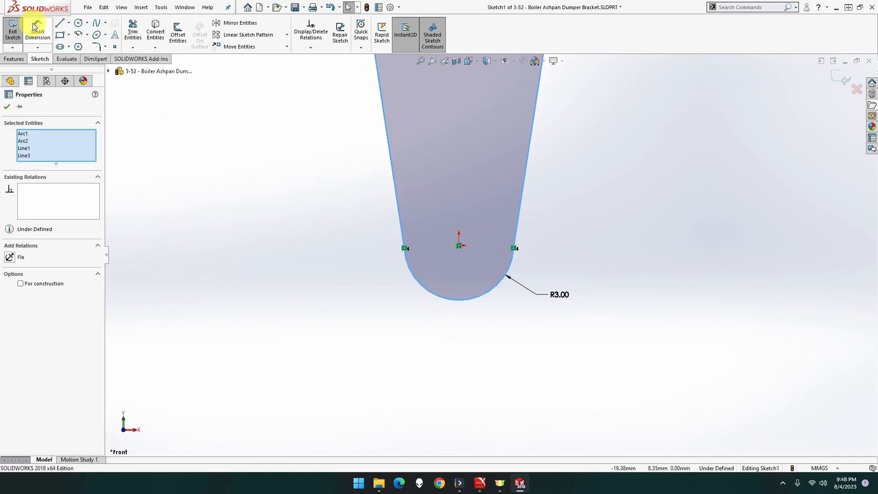
Draw a vertical centerline about 3.2 mm long upward from the origin.
{"action": "left_click", "coordinate": [59, 27]}
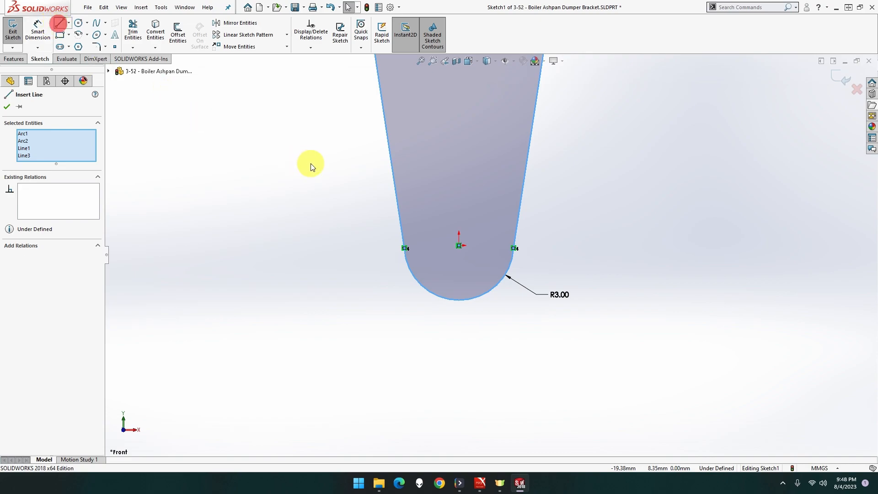
{"action": "left_click", "coordinate": [68, 22]}
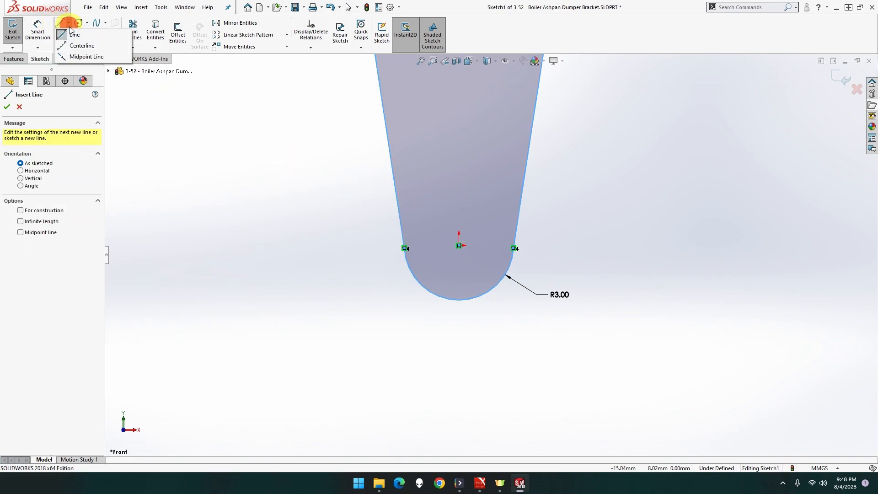
{"action": "left_click", "coordinate": [62, 45]}
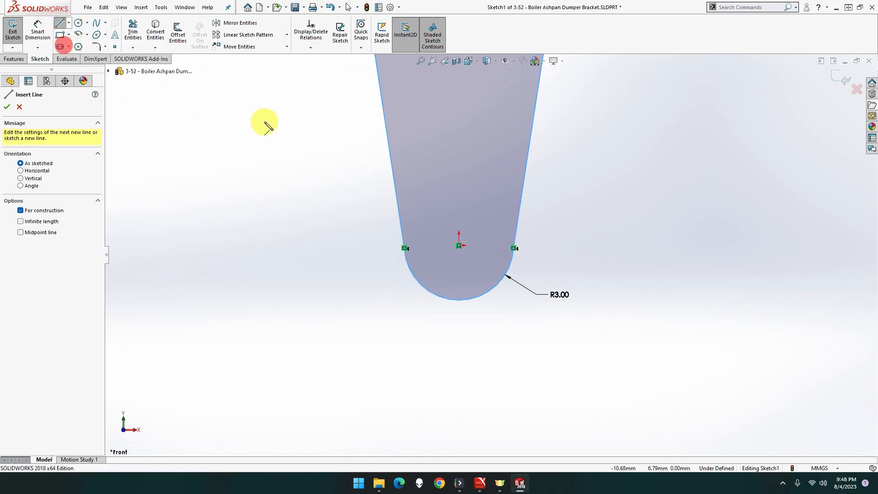
{"action": "left_click", "coordinate": [459, 246]}
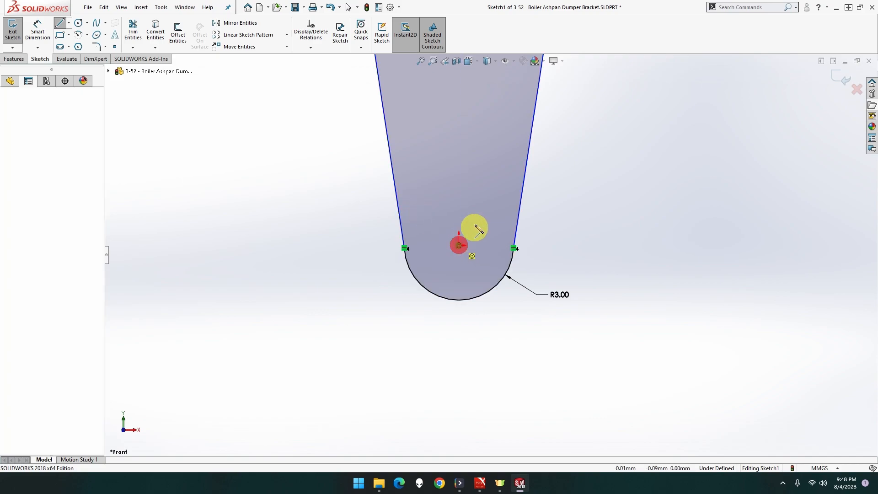
{"action": "left_click", "coordinate": [459, 187]}
{"action": "key", "text": "Escape"}
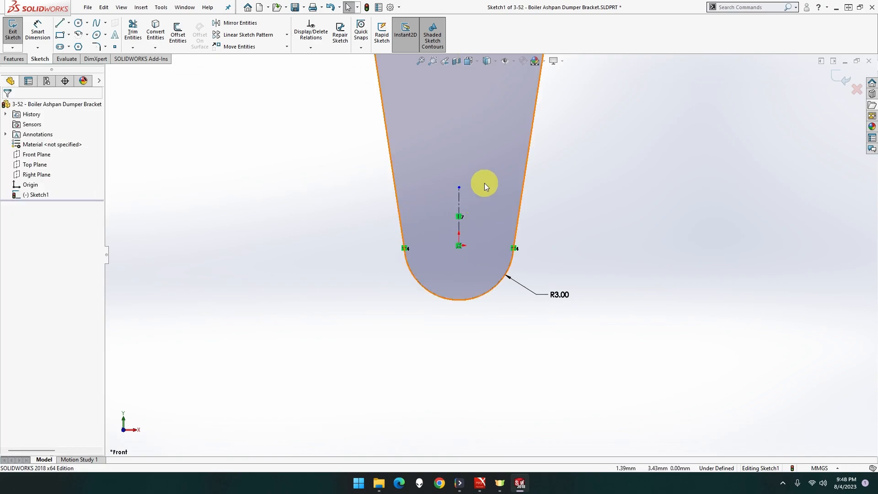
Remove the short vertical centerline above the origin.
{"action": "left_click", "coordinate": [459, 187]}
{"action": "scroll", "coordinate": [479, 177], "scroll_direction": "up", "scroll_amount": 6}
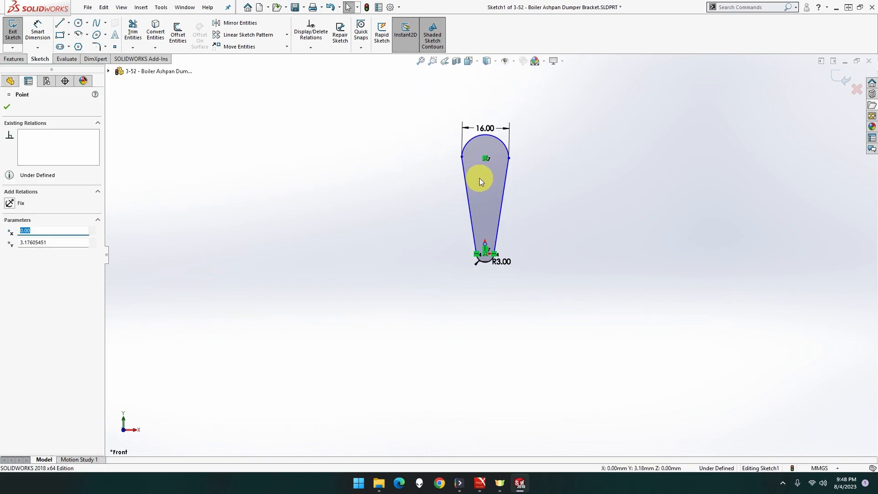
{"action": "scroll", "coordinate": [479, 177], "scroll_direction": "down", "scroll_amount": 3}
{"action": "scroll", "coordinate": [484, 161], "scroll_direction": "down", "scroll_amount": 5}
{"action": "left_click", "coordinate": [502, 273]}
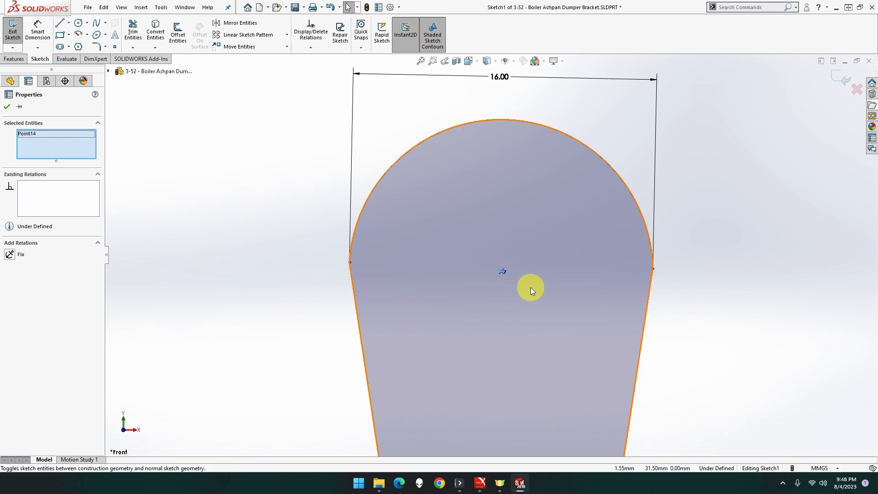
{"action": "scroll", "coordinate": [530, 287], "scroll_direction": "up", "scroll_amount": 6}
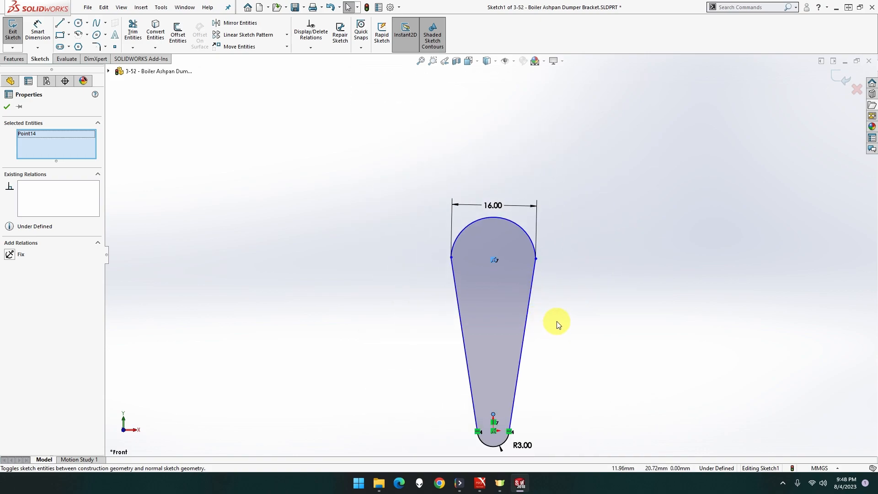
{"action": "key", "text": "Escape"}
{"action": "key", "text": "ctrl+a"}
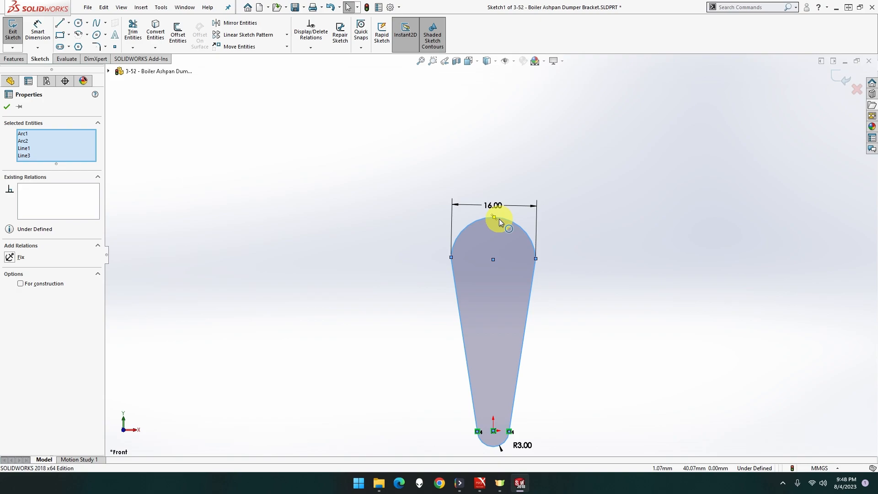
Try to dimension the distance between the upper arc's center and the lower arc's center at the origin.
{"action": "left_click", "coordinate": [37, 33]}
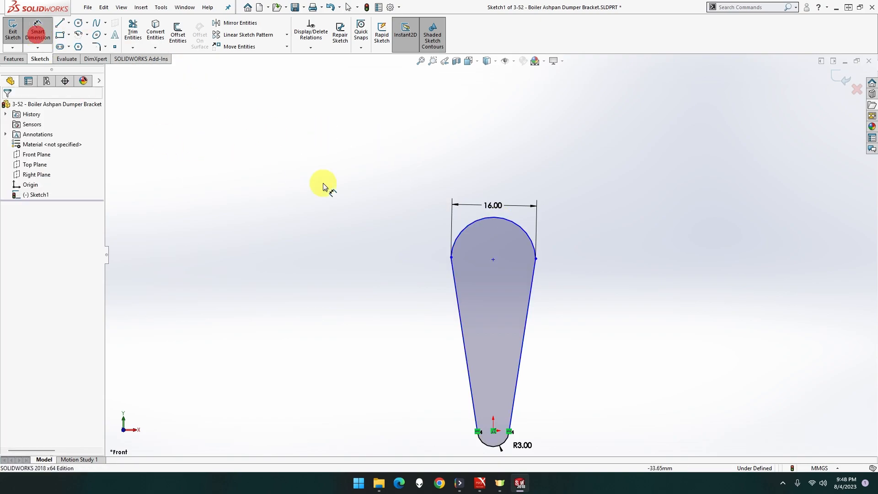
{"action": "left_click", "coordinate": [494, 430]}
{"action": "left_click", "coordinate": [494, 260]}
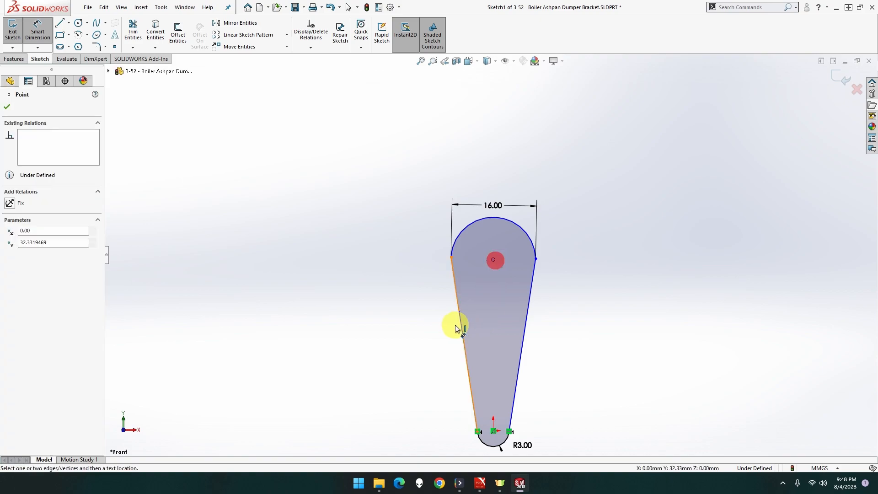
{"action": "left_click", "coordinate": [493, 430]}
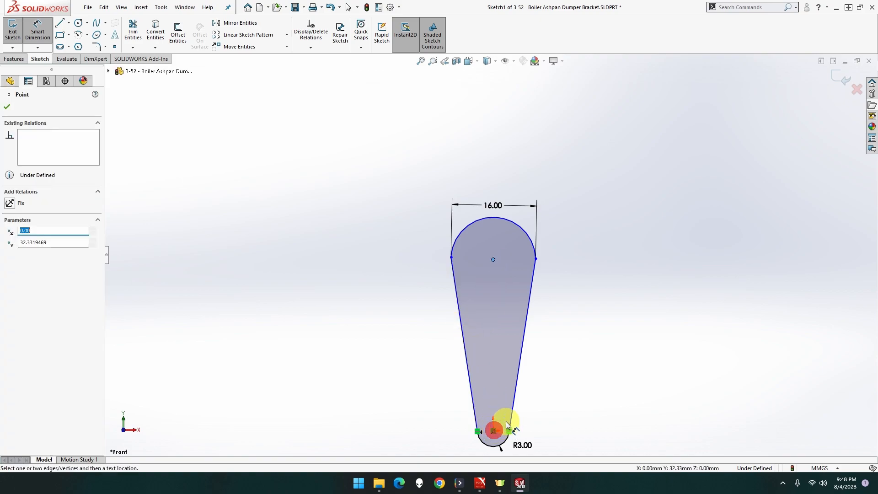
{"action": "key", "text": "Escape"}
{"action": "scroll", "coordinate": [499, 427], "scroll_direction": "down", "scroll_amount": 3}
{"action": "left_click", "coordinate": [485, 403]}
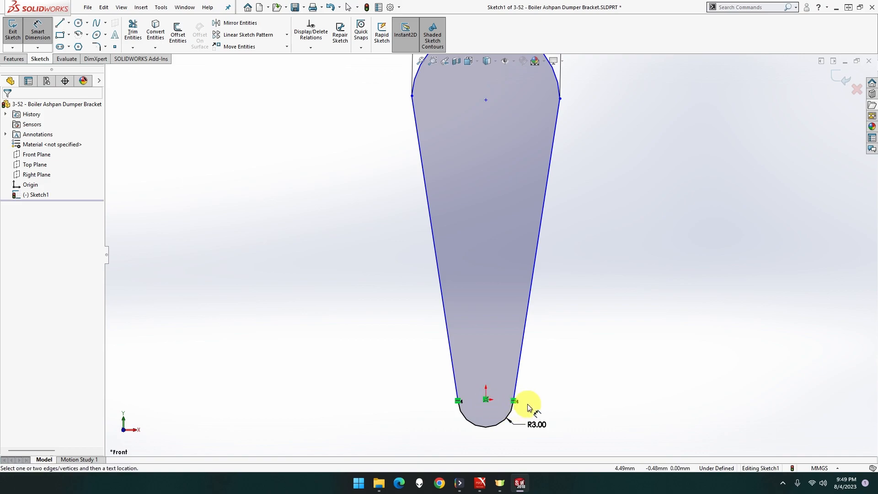
{"action": "left_click", "coordinate": [484, 401]}
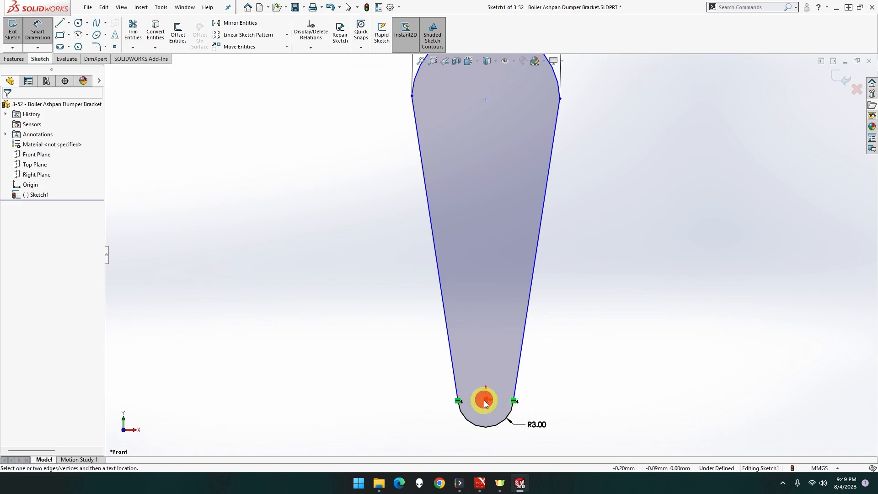
{"action": "left_click", "coordinate": [485, 402]}
{"action": "left_click", "coordinate": [485, 401]}
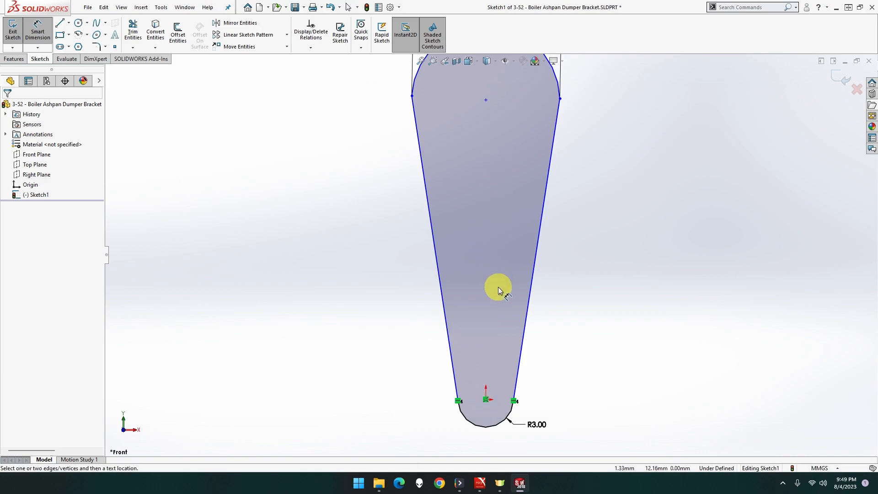
{"action": "left_click", "coordinate": [485, 100]}
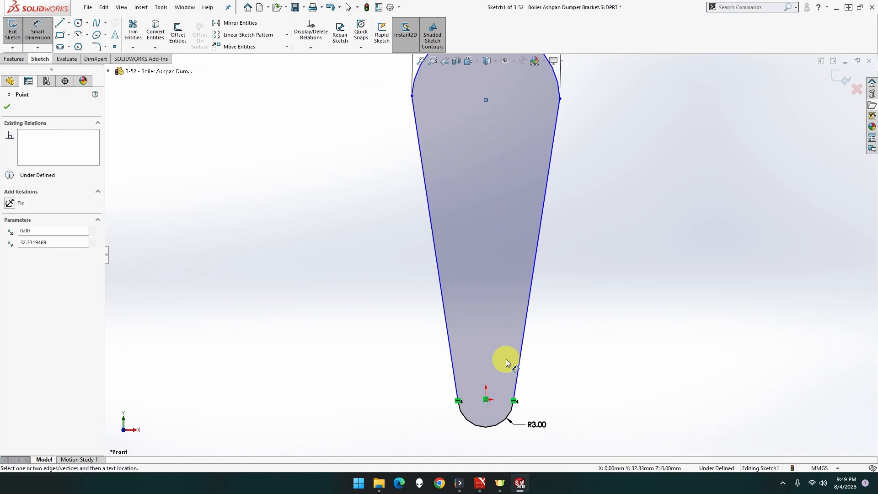
{"action": "left_click", "coordinate": [486, 399]}
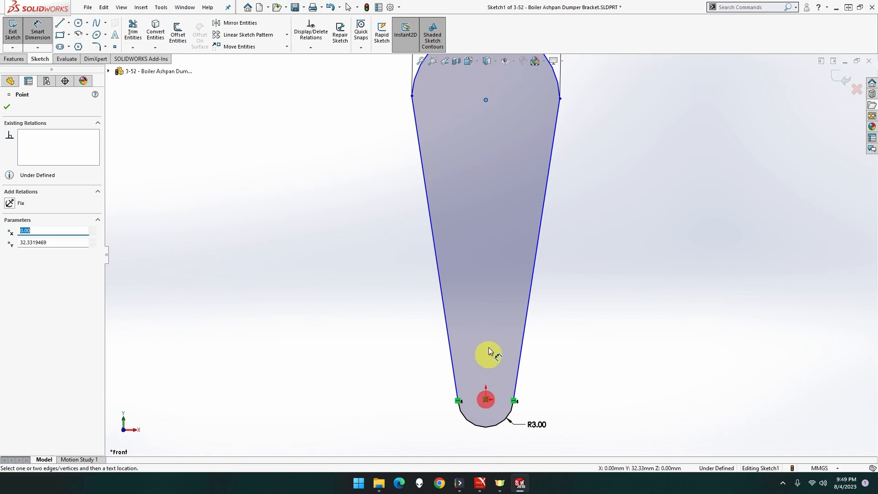
{"action": "key", "text": "Escape"}
Dimension the vertical distance between the upper arc's center and the lower arc's center at 32 mm.
{"action": "left_click", "coordinate": [484, 400]}
{"action": "left_click", "coordinate": [485, 400]}
{"action": "left_click", "coordinate": [486, 400]}
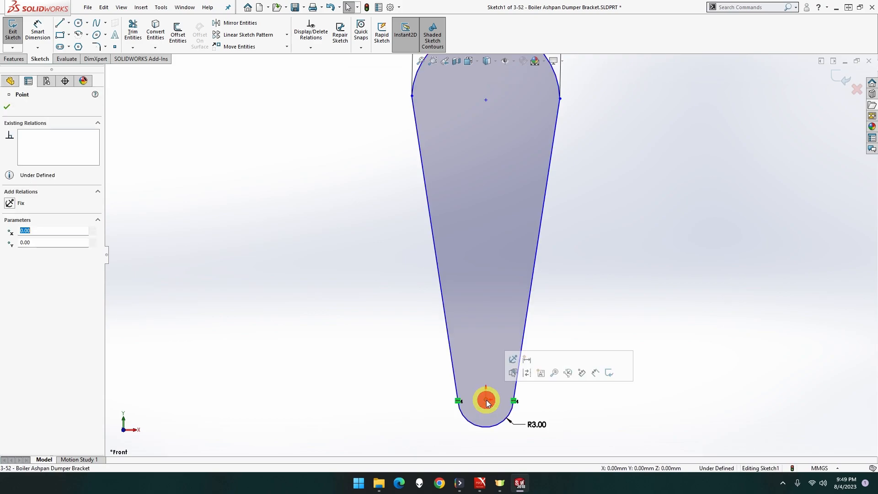
{"action": "left_click", "coordinate": [38, 32]}
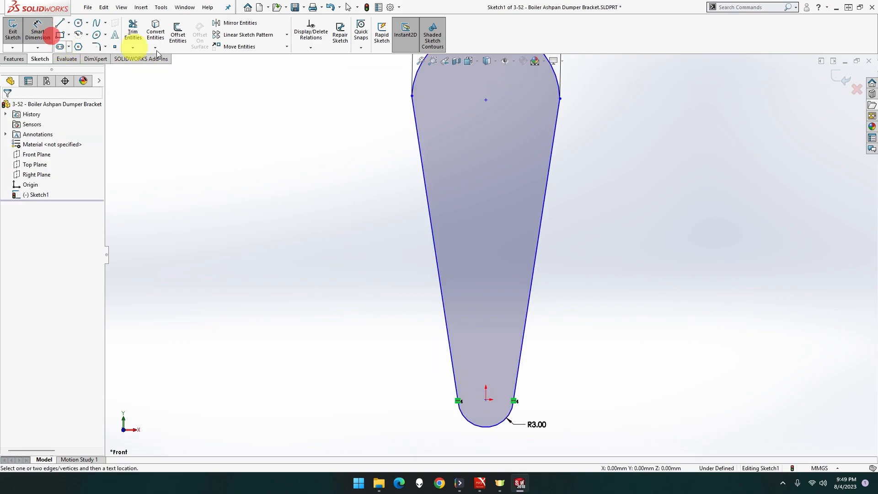
{"action": "left_click", "coordinate": [486, 101]}
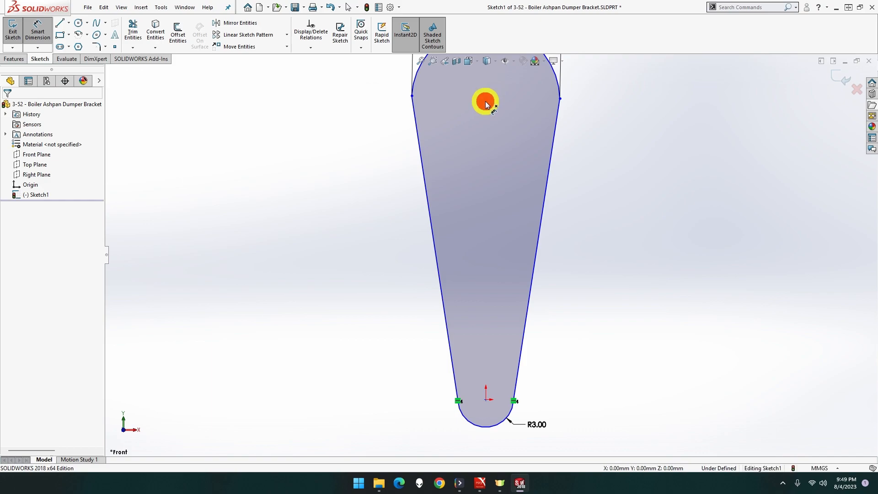
{"action": "left_click", "coordinate": [486, 399]}
{"action": "left_click", "coordinate": [338, 241]}
{"action": "type", "text": "32"}
{"action": "key", "text": "Return"}
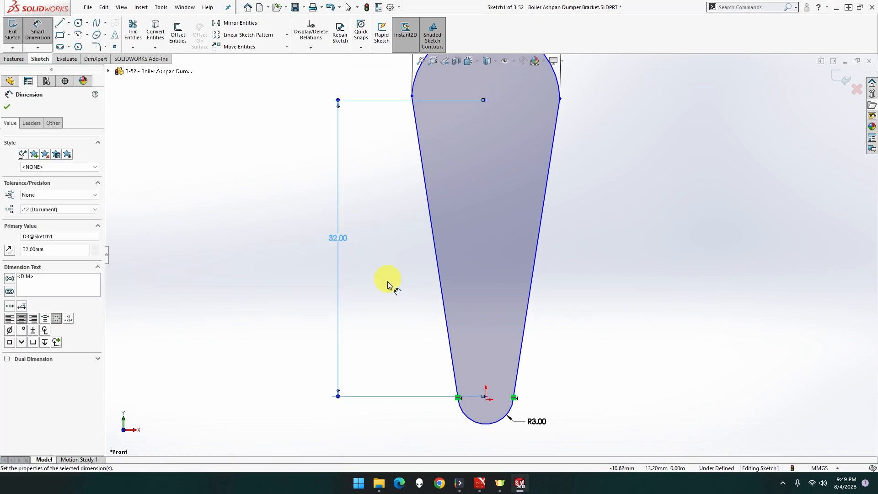
{"action": "left_click", "coordinate": [558, 374]}
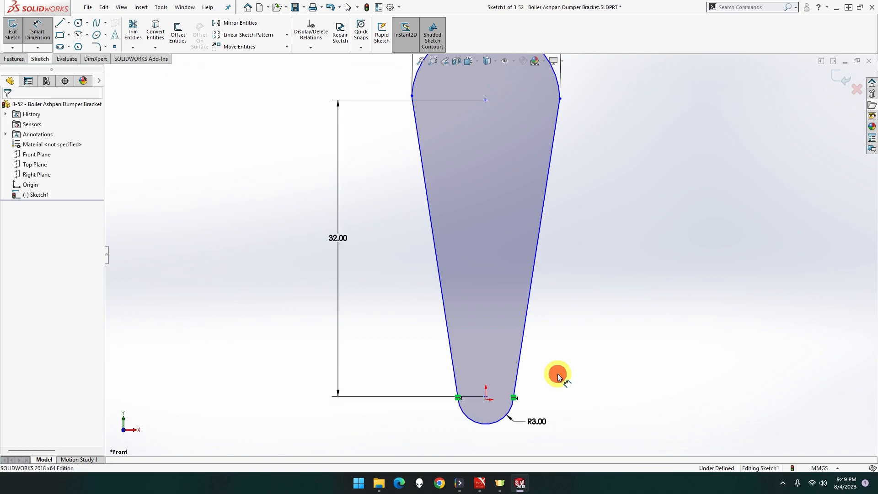
Pull the right slanted line to check how the under-defined profile moves relative to the origin.
{"action": "left_click", "coordinate": [519, 367]}
{"action": "key", "text": "Escape"}
{"action": "left_click", "coordinate": [518, 366]}
{"action": "mouse_move", "coordinate": [519, 368]}
{"action": "left_mouse_down"}
{"action": "mouse_move", "coordinate": [519, 354]}
{"action": "mouse_move", "coordinate": [508, 355]}
{"action": "mouse_move", "coordinate": [522, 358]}
{"action": "left_mouse_up"}
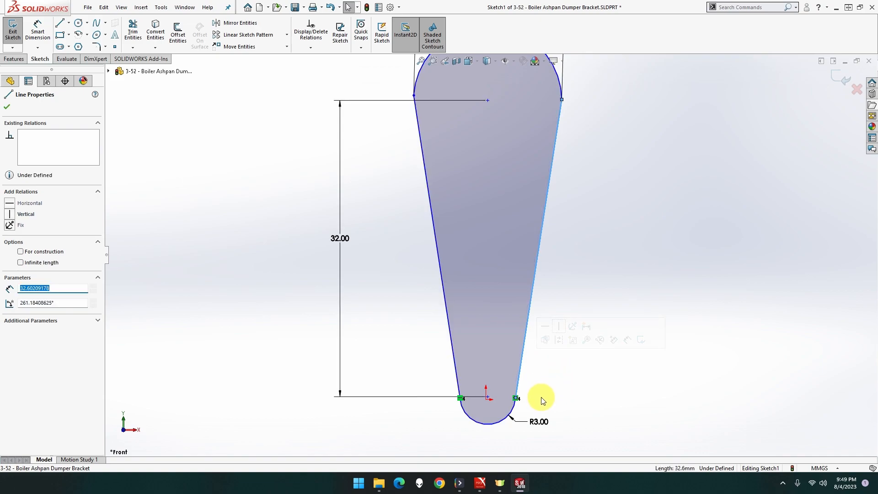
{"action": "key", "text": "f"}
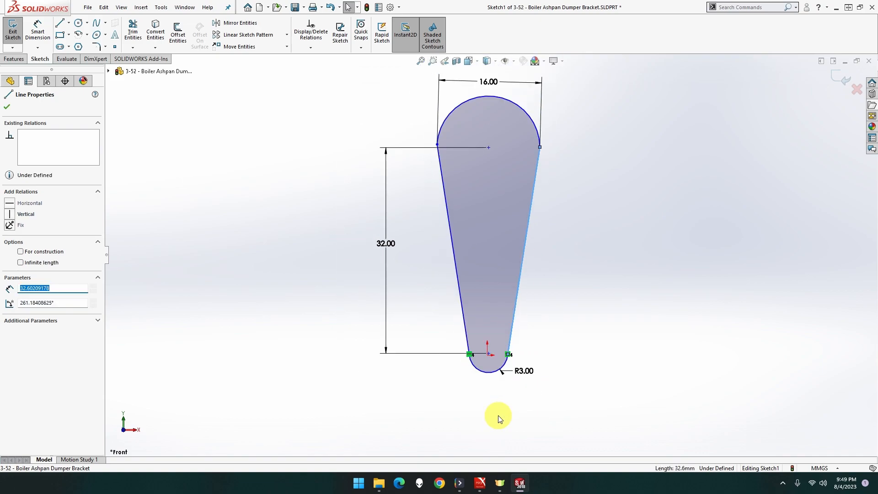
{"action": "scroll", "coordinate": [498, 419], "scroll_direction": "down", "scroll_amount": 5}
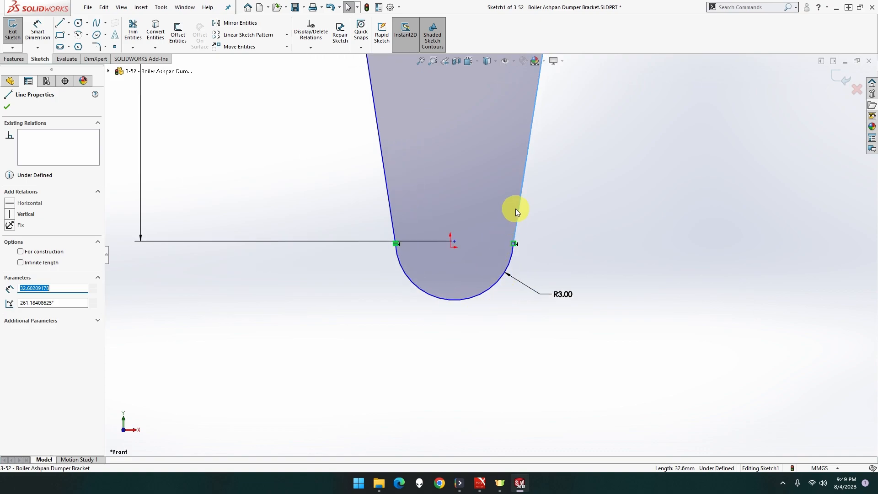
{"action": "mouse_move", "coordinate": [517, 207]}
{"action": "left_mouse_down"}
{"action": "mouse_move", "coordinate": [497, 204]}
{"action": "mouse_move", "coordinate": [519, 207]}
{"action": "left_mouse_up"}
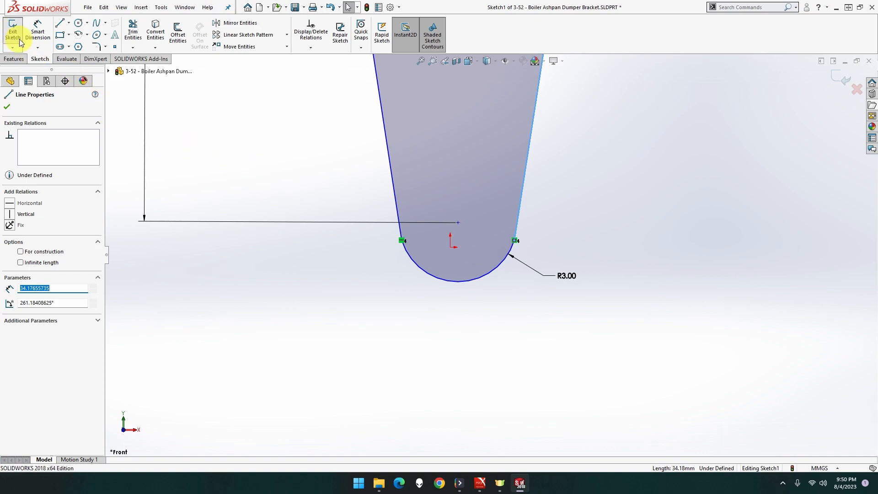
{"action": "left_click", "coordinate": [37, 37]}
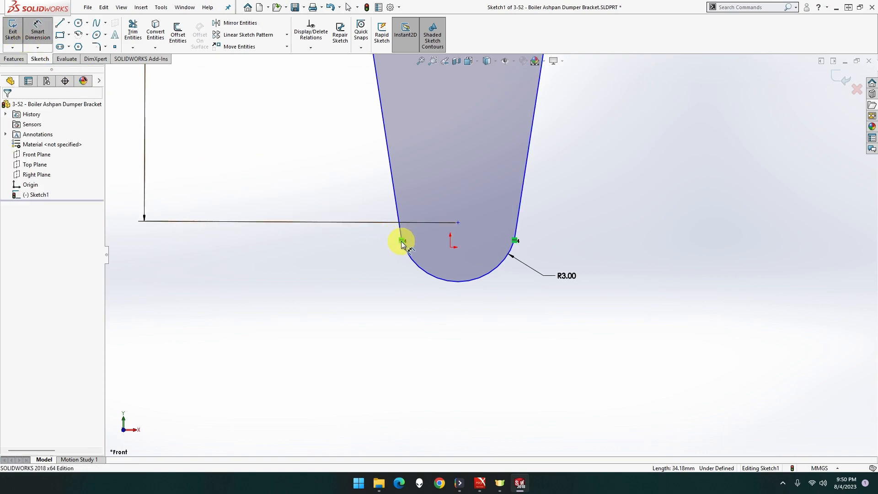
{"action": "left_click", "coordinate": [402, 241]}
{"action": "left_click", "coordinate": [516, 241]}
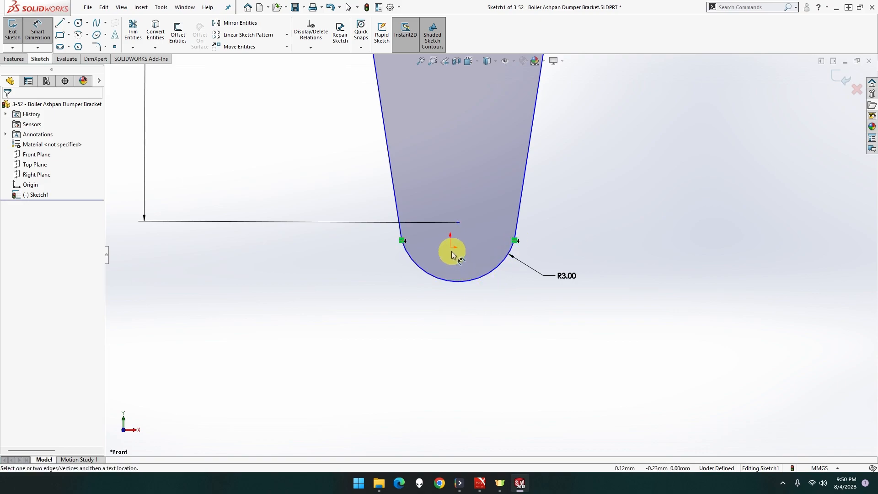
{"action": "left_click", "coordinate": [457, 222]}
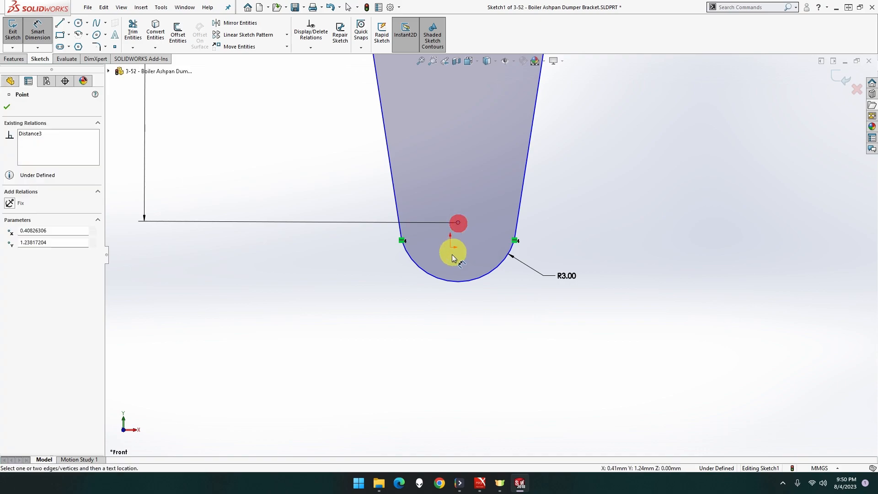
{"action": "key", "text": "Escape"}
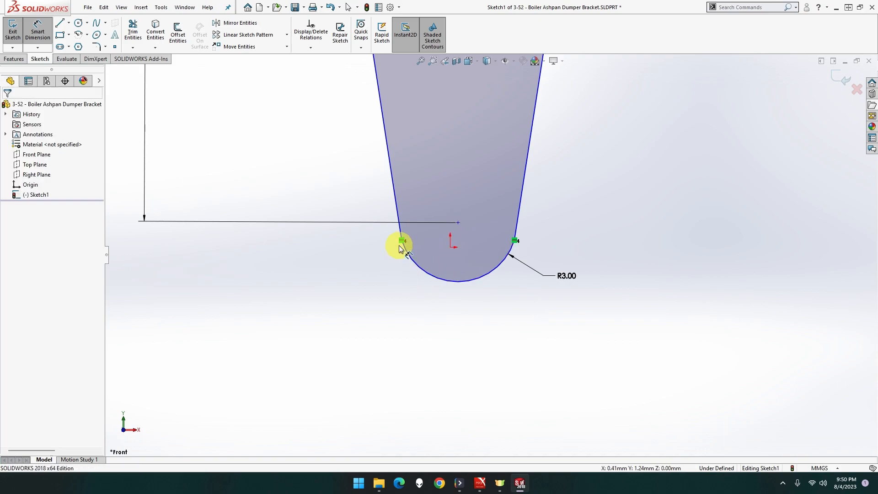
{"action": "left_click", "coordinate": [399, 244]}
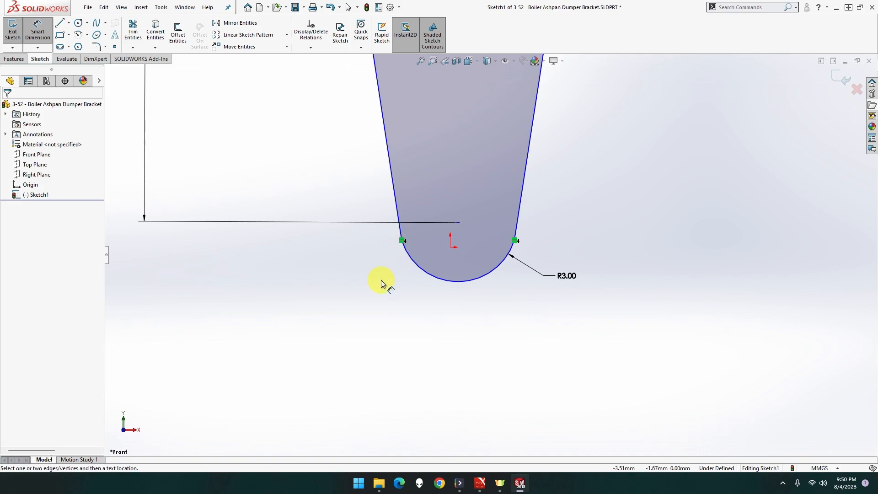
{"action": "key", "text": "Escape"}
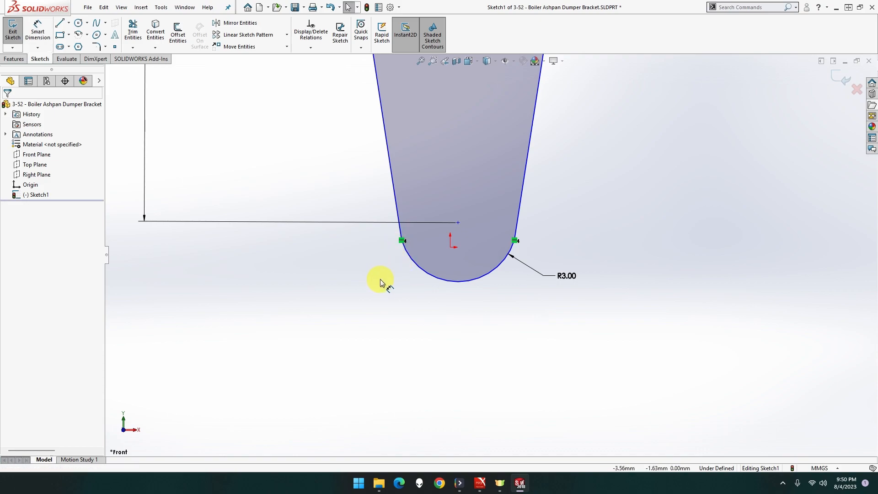
Delete the horizontal relation between the lower arc's endpoints and dimension its left endpoint 3 mm horizontally from the origin.
{"action": "left_click", "coordinate": [402, 245]}
{"action": "key", "text": "Delete"}
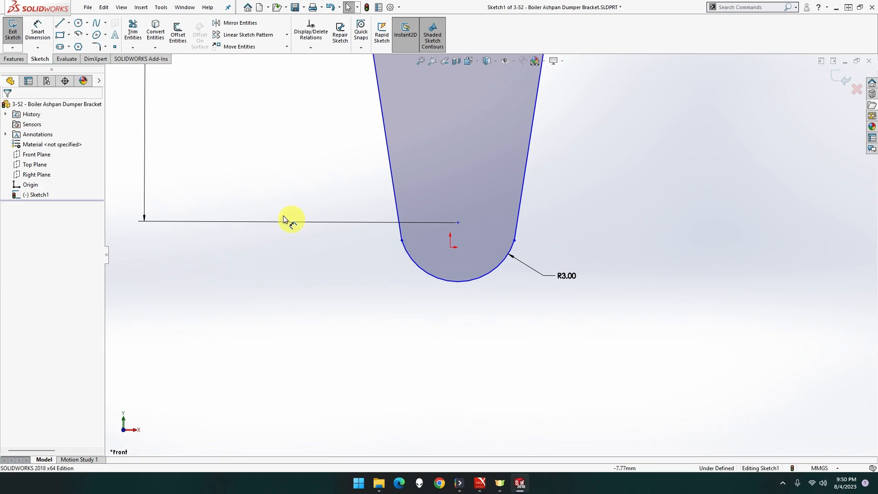
{"action": "left_click", "coordinate": [41, 28]}
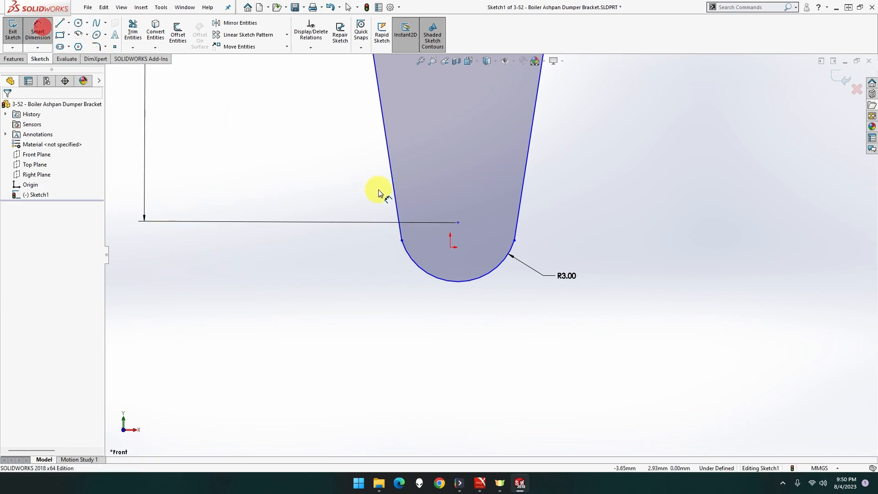
{"action": "left_click", "coordinate": [450, 247]}
{"action": "left_click", "coordinate": [402, 241]}
{"action": "left_click", "coordinate": [413, 294]}
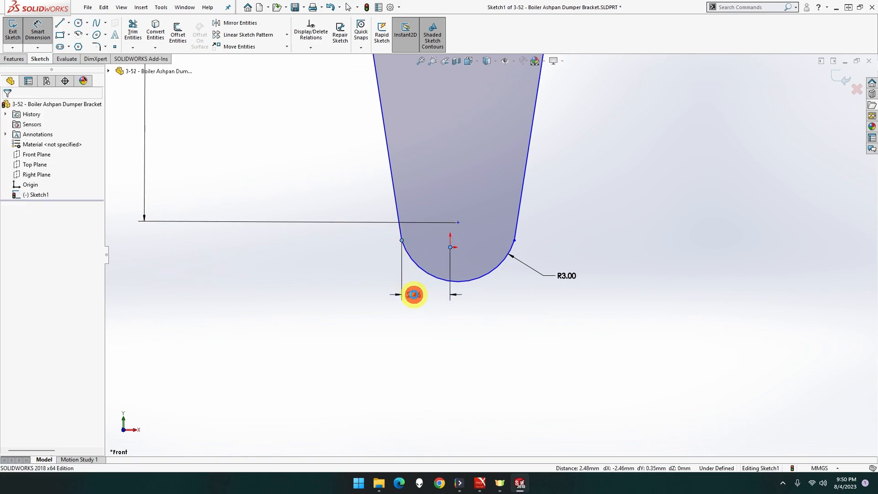
{"action": "type", "text": "3"}
{"action": "key", "text": "Return"}
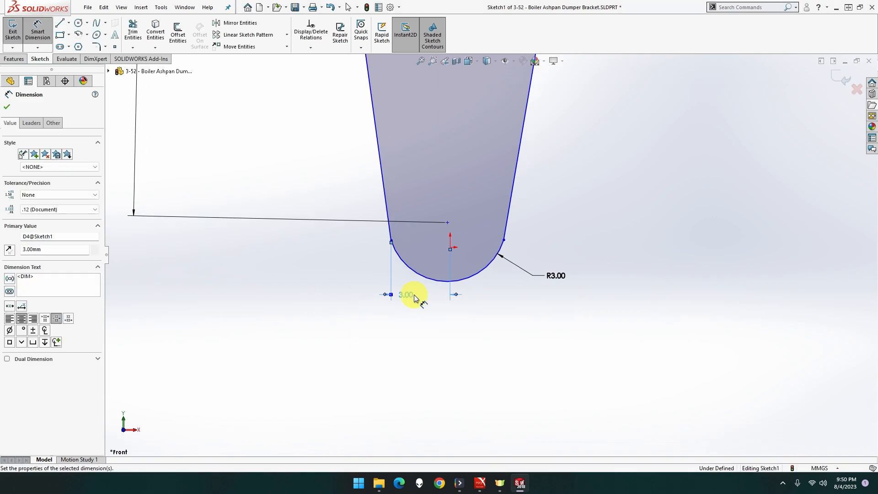
{"action": "key", "text": "Escape"}
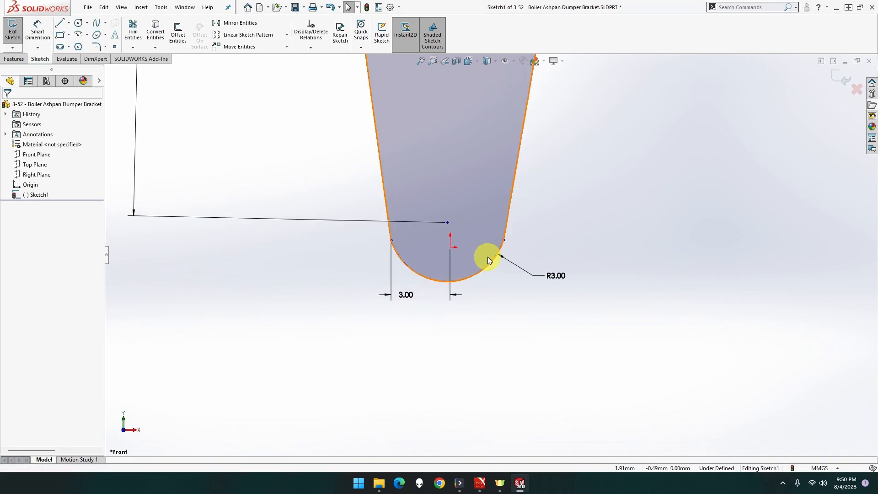
Add a tangent relation between the right slanted line and the lower arc.
{"action": "left_click", "coordinate": [496, 252]}
{"action": "left_click", "coordinate": [507, 222]}
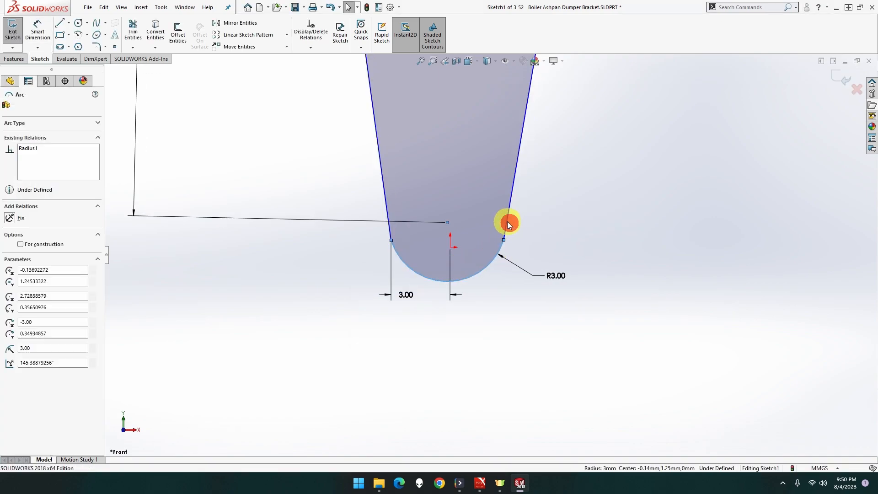
{"action": "left_click", "coordinate": [538, 218]}
{"action": "left_click", "coordinate": [506, 217]}
{"action": "left_click", "coordinate": [497, 252], "text": "ctrl"}
{"action": "left_click", "coordinate": [522, 219]}
{"action": "left_click", "coordinate": [496, 284]}
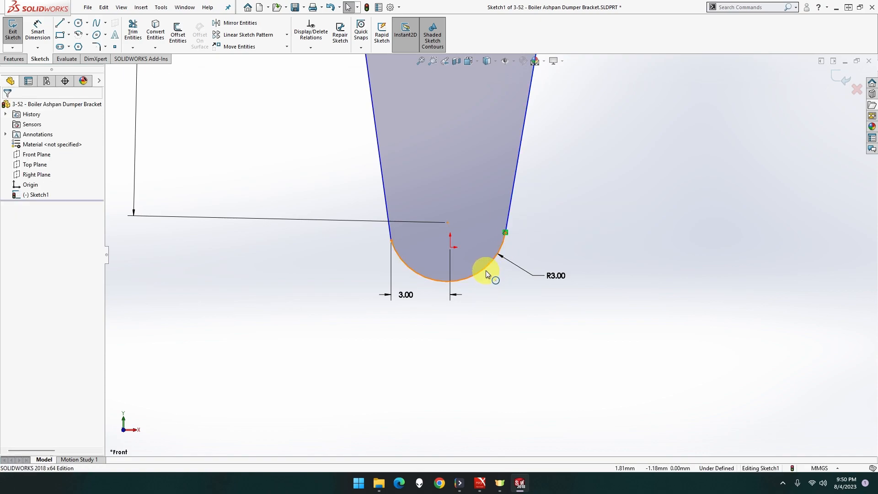
Add a horizontal relation between the two endpoints of the upper arc.
{"action": "left_click", "coordinate": [486, 270]}
{"action": "scroll", "coordinate": [496, 219], "scroll_direction": "down", "scroll_amount": 8}
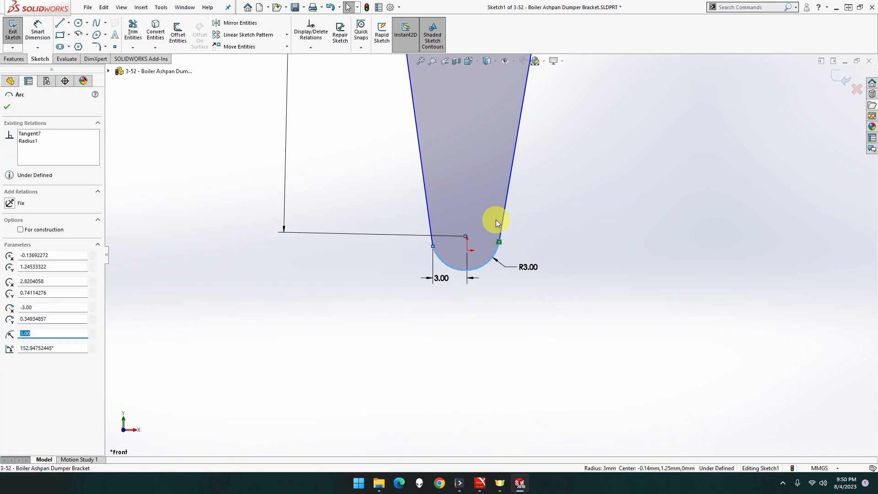
{"action": "scroll", "coordinate": [517, 180], "scroll_direction": "up", "scroll_amount": 3}
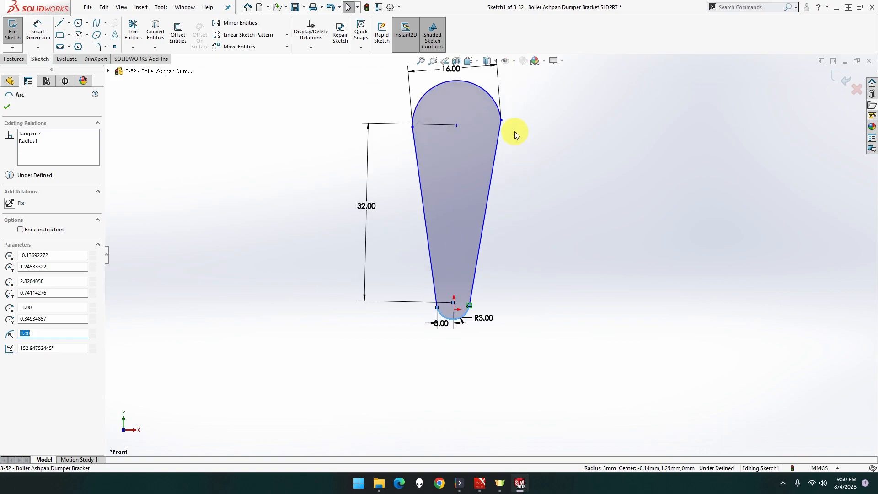
{"action": "left_click", "coordinate": [501, 121]}
{"action": "left_click", "coordinate": [411, 127], "text": "ctrl"}
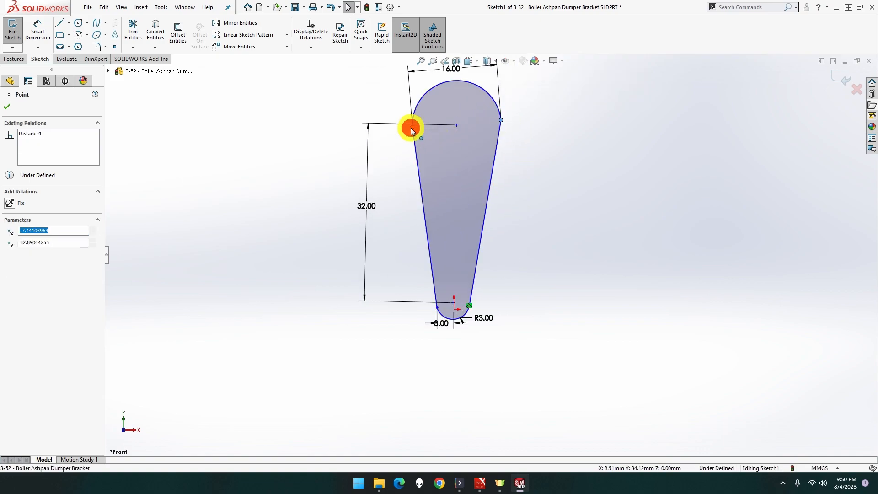
{"action": "left_click", "coordinate": [437, 87]}
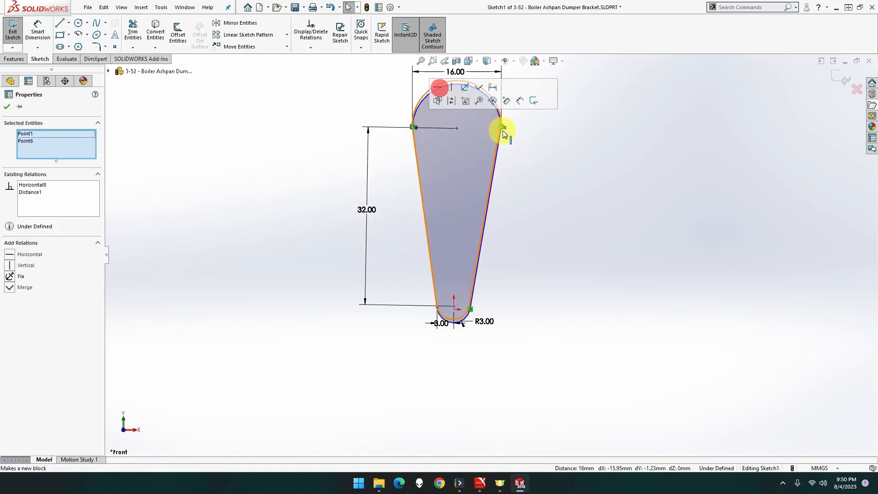
Pull the right slanted line sideways to test the profile's remaining freedom.
{"action": "left_click", "coordinate": [539, 190]}
{"action": "left_click_drag", "start_coordinate": [490, 191], "coordinate": [508, 192]}
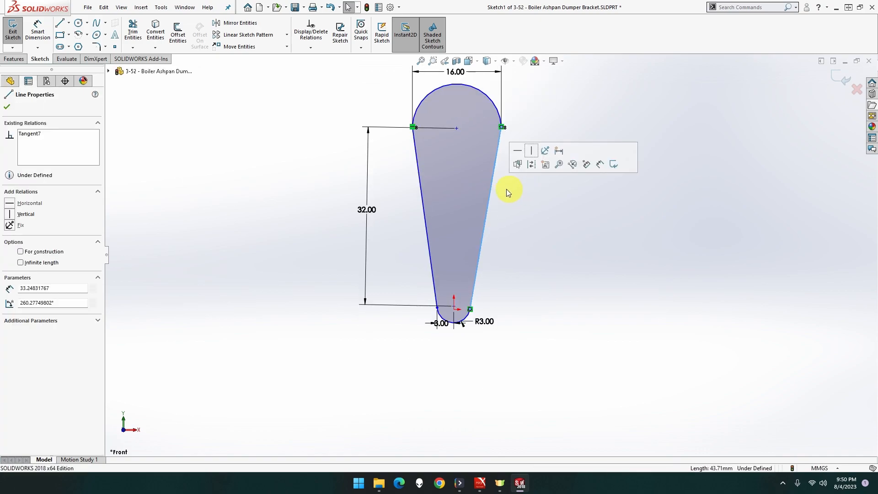
{"action": "left_click", "coordinate": [37, 40]}
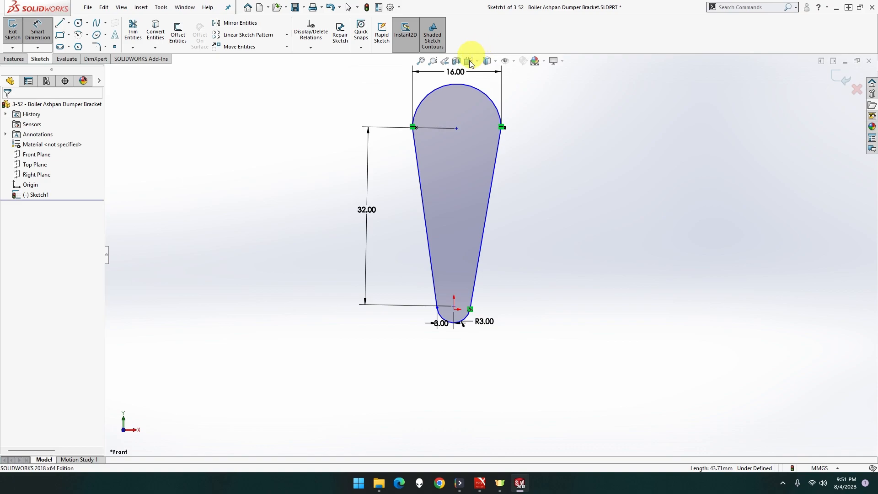
{"action": "key", "text": "Escape"}
{"action": "left_click", "coordinate": [438, 90]}
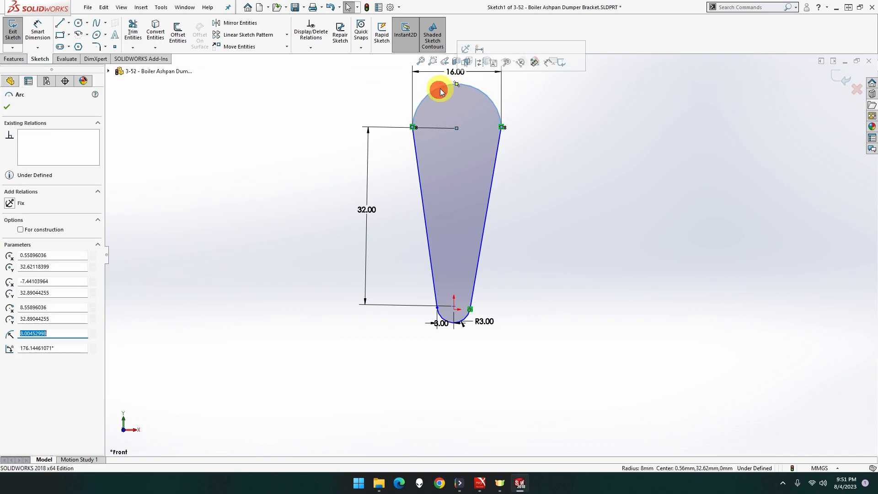
{"action": "key", "text": "Delete"}
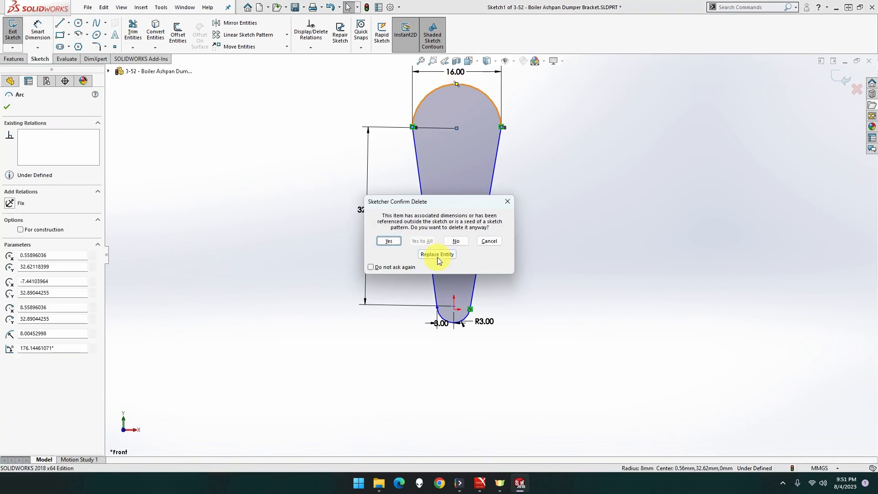
{"action": "left_click", "coordinate": [383, 240]}
{"action": "key", "text": "ctrl+z"}
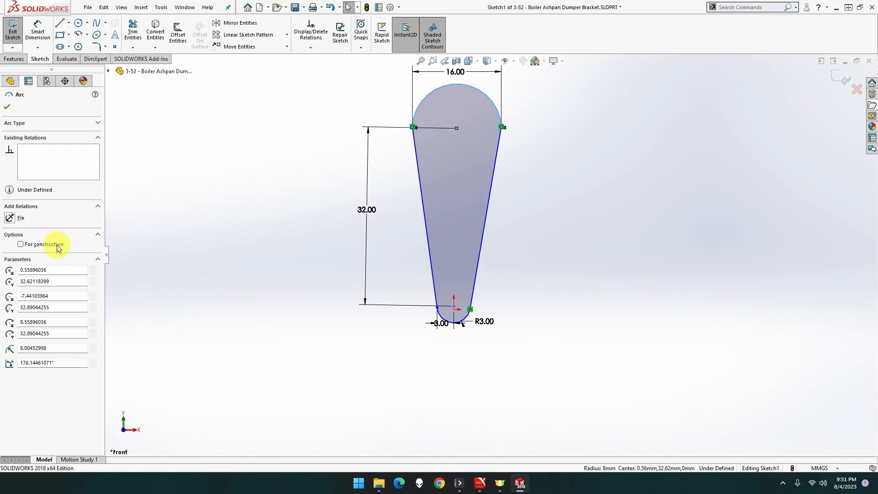
Convert the upper arc to construction geometry and draw a horizontal 16 mm line between its two endpoints.
{"action": "left_click", "coordinate": [20, 244]}
{"action": "left_click", "coordinate": [62, 24]}
{"action": "left_click", "coordinate": [414, 128]}
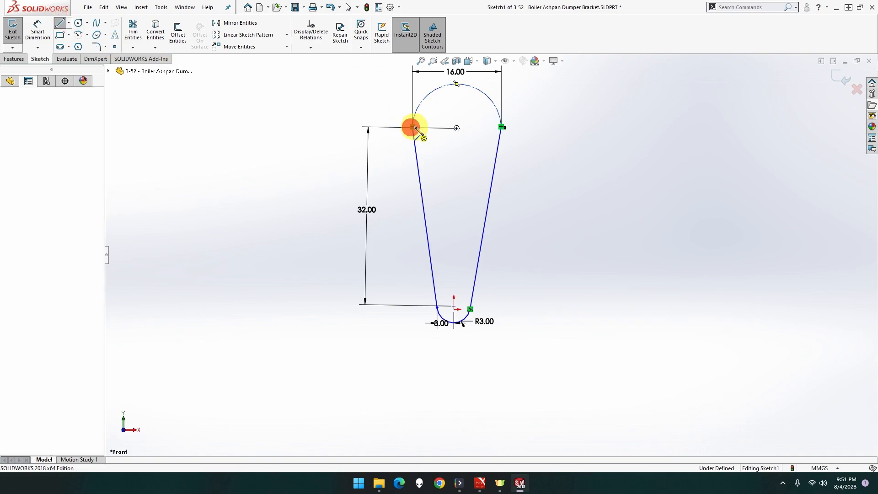
{"action": "left_click", "coordinate": [502, 128]}
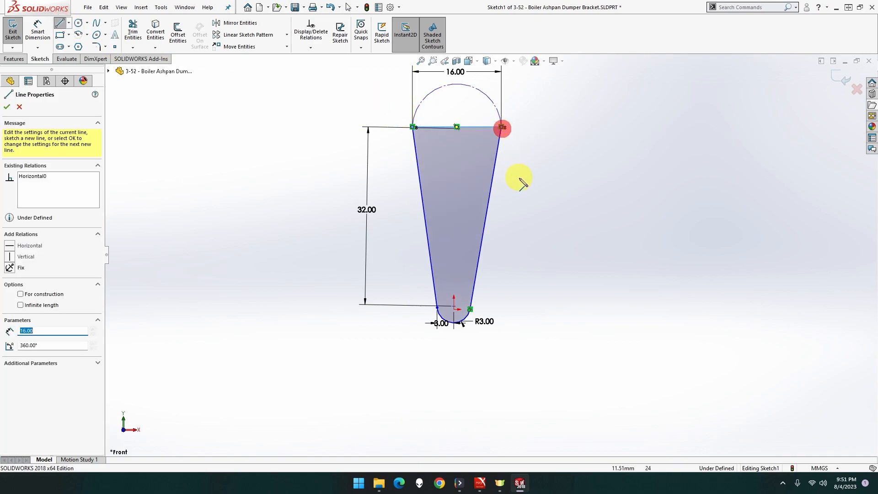
{"action": "key", "text": "Escape"}
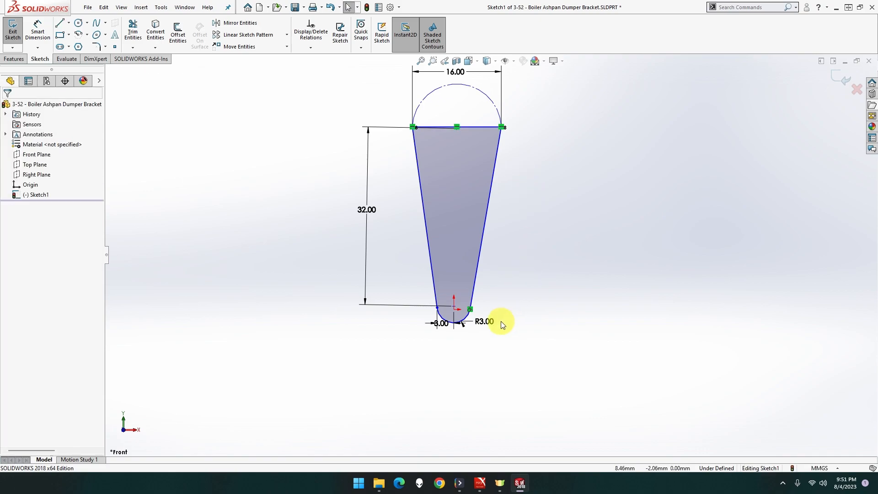
{"action": "scroll", "coordinate": [501, 321], "scroll_direction": "down", "scroll_amount": 5}
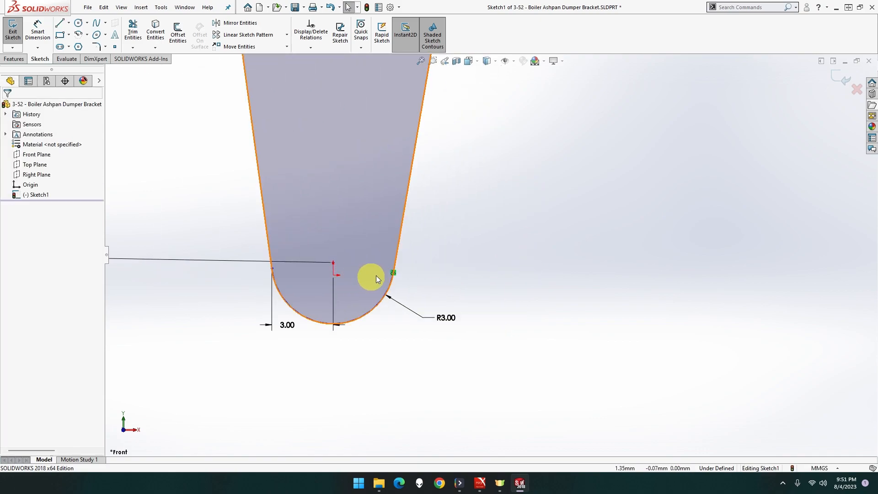
Try a horizontal relation between the two endpoints of the lower arc.
{"action": "left_click", "coordinate": [273, 271]}
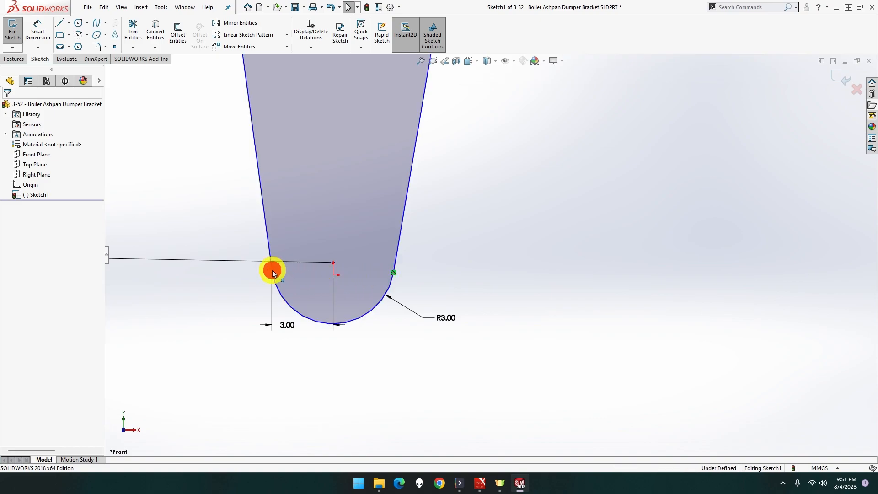
{"action": "left_click", "coordinate": [393, 272]}
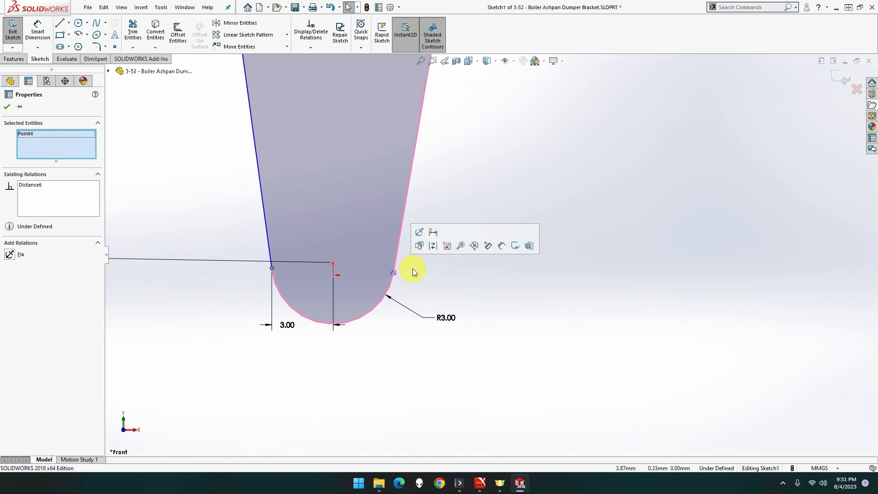
{"action": "left_click", "coordinate": [405, 270]}
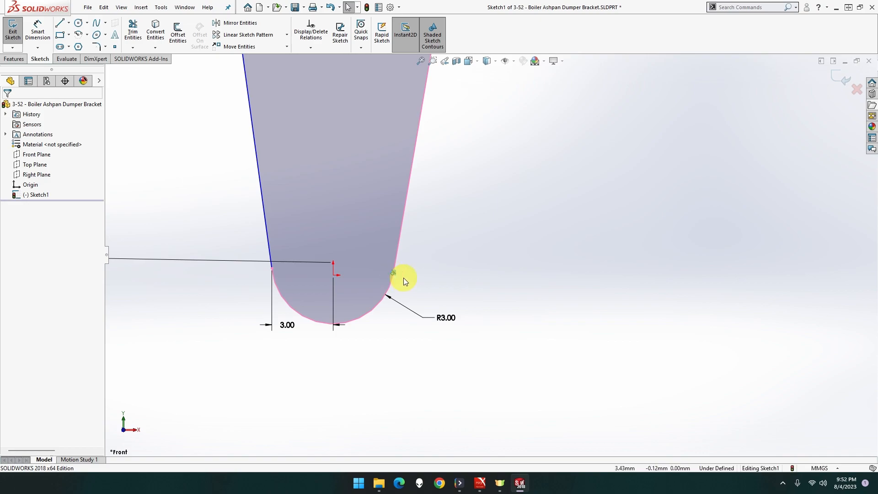
{"action": "left_click", "coordinate": [393, 272]}
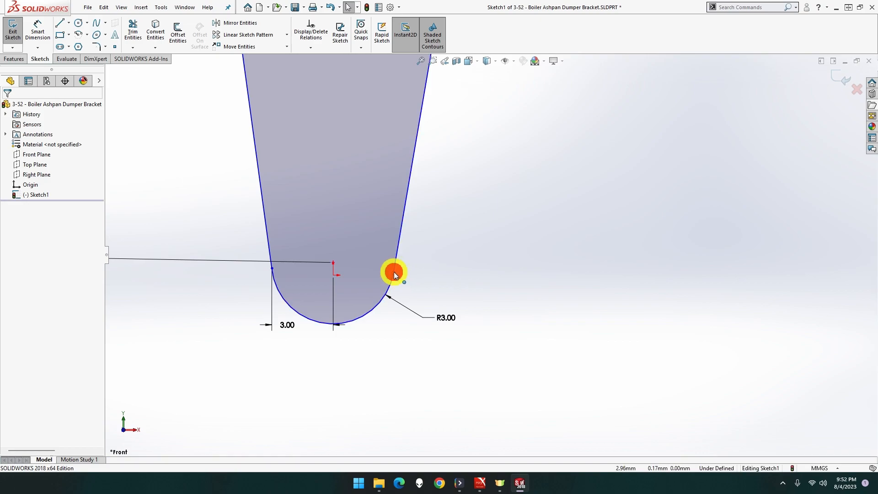
{"action": "left_click", "coordinate": [272, 269], "text": "ctrl"}
{"action": "left_click", "coordinate": [299, 228]}
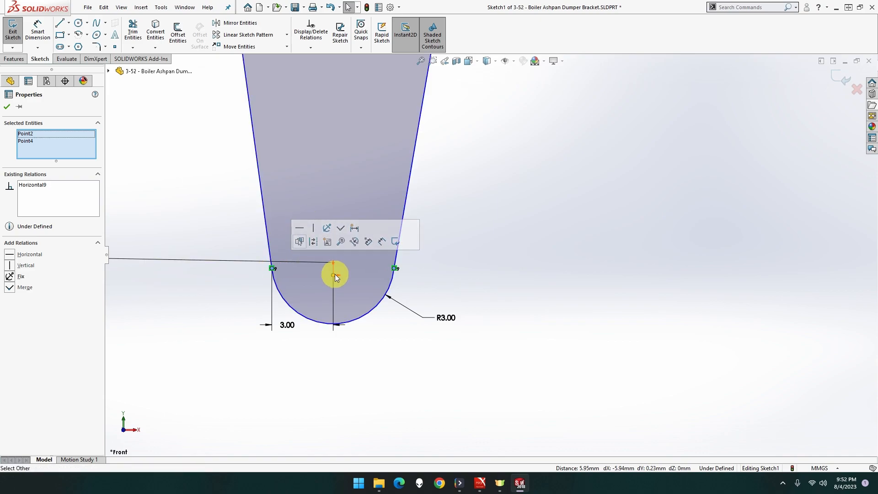
{"action": "key", "text": "ctrl+z"}
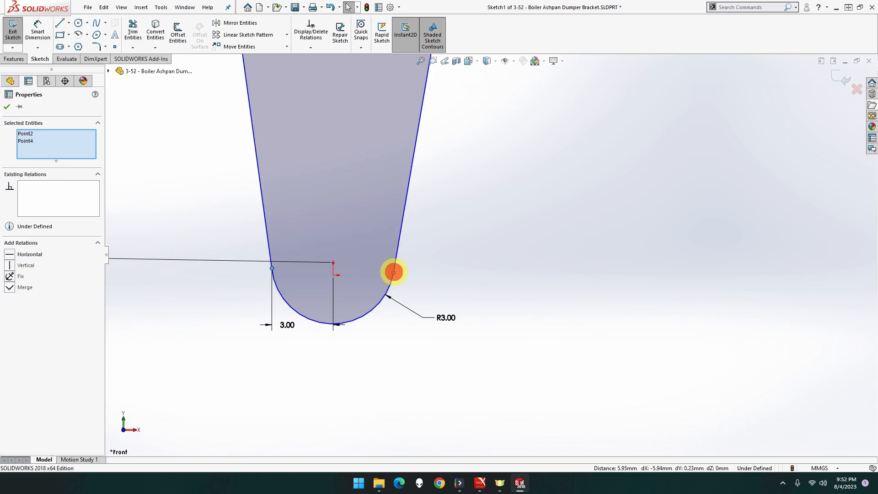
Add a horizontal relation between the origin and both endpoints of the lower arc.
{"action": "left_click", "coordinate": [333, 275], "text": "ctrl"}
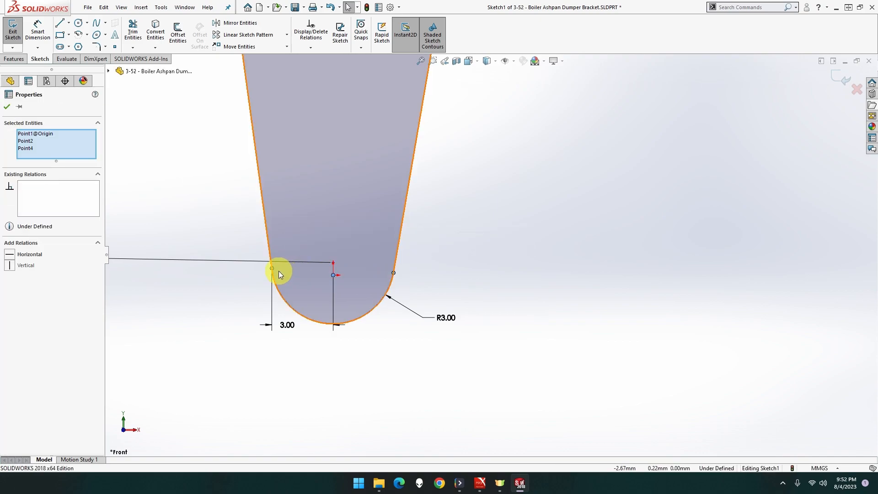
{"action": "left_click", "coordinate": [273, 270], "text": "ctrl"}
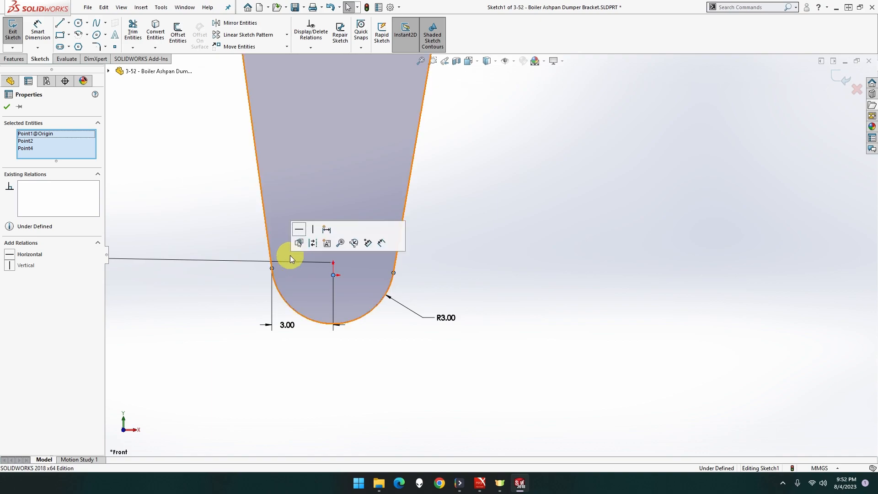
{"action": "left_click", "coordinate": [298, 230]}
{"action": "left_click", "coordinate": [235, 224]}
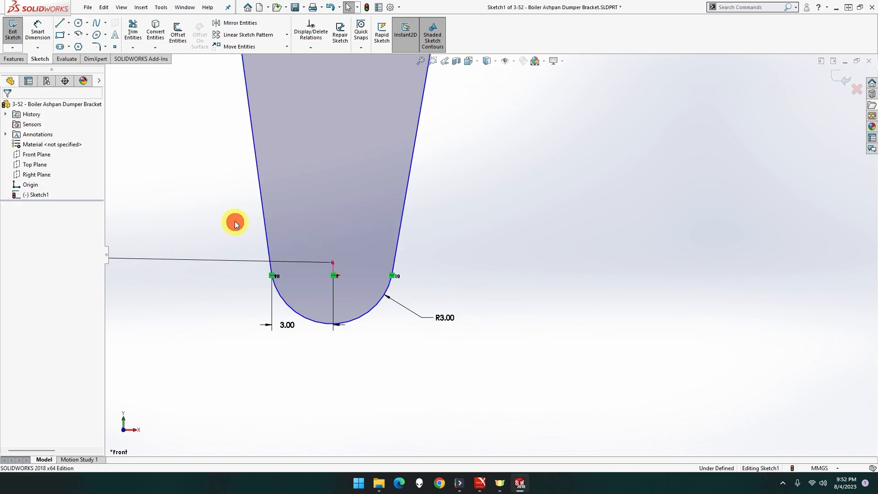
Add a tangent relation between the lower arc and the right slanted line.
{"action": "left_click", "coordinate": [386, 288]}
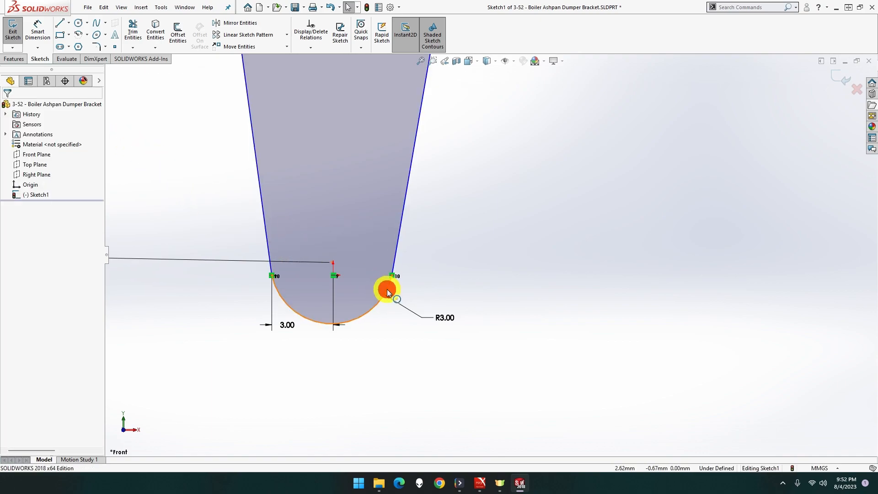
{"action": "left_click", "coordinate": [393, 259], "text": "ctrl"}
{"action": "left_click", "coordinate": [420, 219]}
{"action": "left_click", "coordinate": [410, 262]}
{"action": "scroll", "coordinate": [409, 262], "scroll_direction": "up", "scroll_amount": 7}
{"action": "scroll", "coordinate": [468, 221], "scroll_direction": "up", "scroll_amount": 2}
{"action": "scroll", "coordinate": [517, 200], "scroll_direction": "down", "scroll_amount": 3}
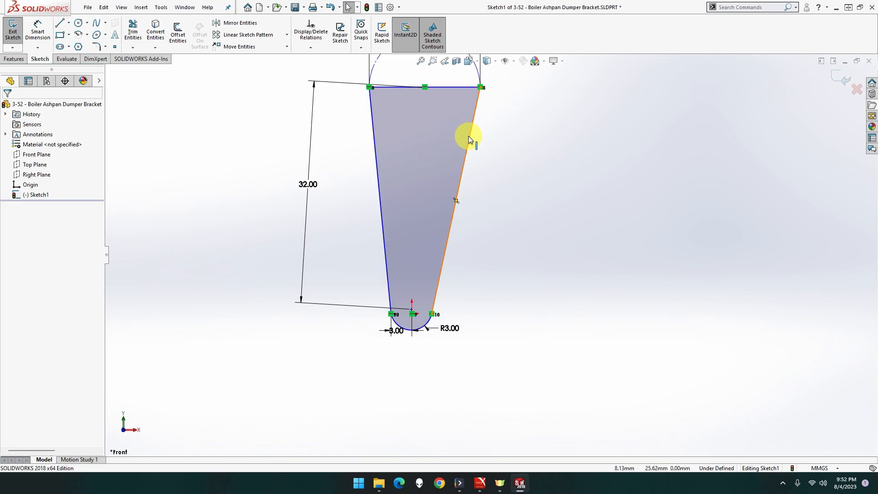
Move the 3 mm dimension farther below the lower arc.
{"action": "left_click", "coordinate": [388, 285]}
{"action": "left_click", "coordinate": [397, 327]}
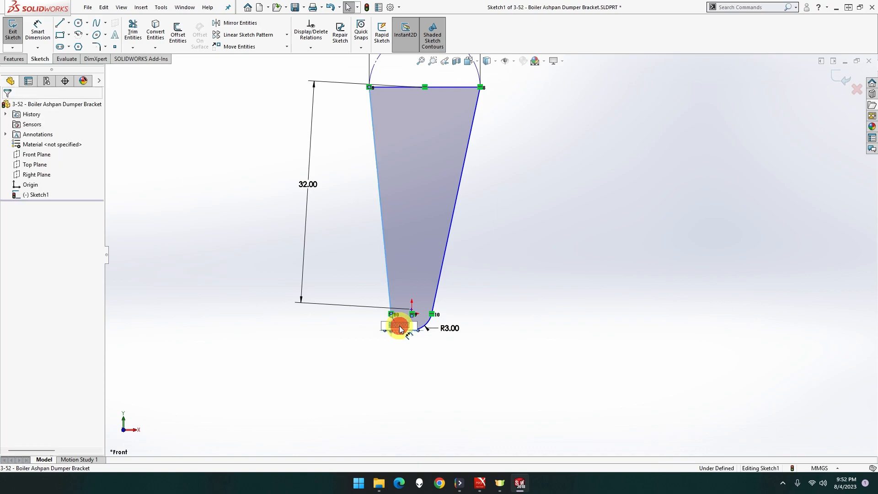
{"action": "scroll", "coordinate": [386, 346], "scroll_direction": "down", "scroll_amount": 4}
{"action": "left_click", "coordinate": [388, 342]}
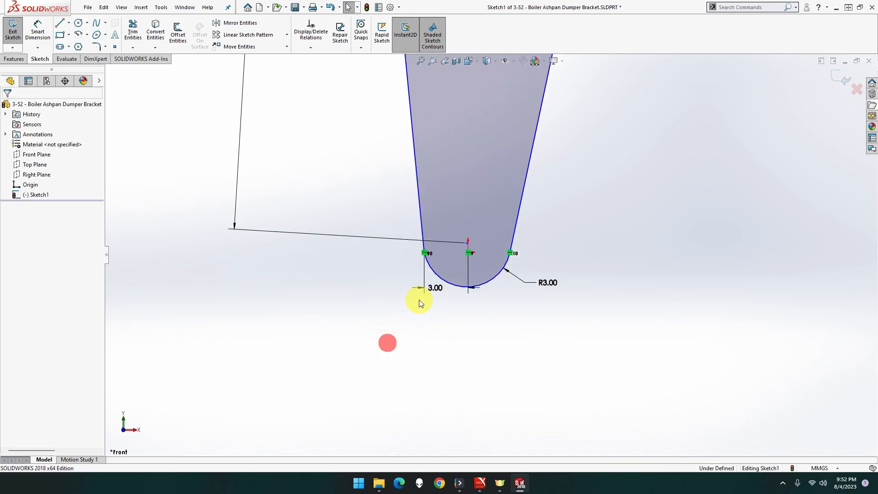
{"action": "left_click_drag", "start_coordinate": [432, 290], "coordinate": [432, 315]}
Add a tangent relation between the lower arc and the left slanted line.
{"action": "left_click", "coordinate": [438, 278]}
{"action": "left_click", "coordinate": [422, 234], "text": "ctrl"}
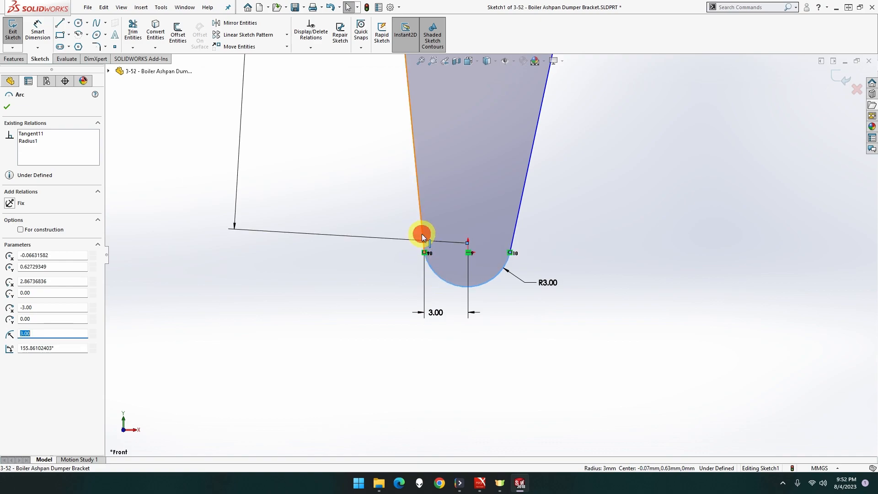
{"action": "left_click", "coordinate": [448, 195]}
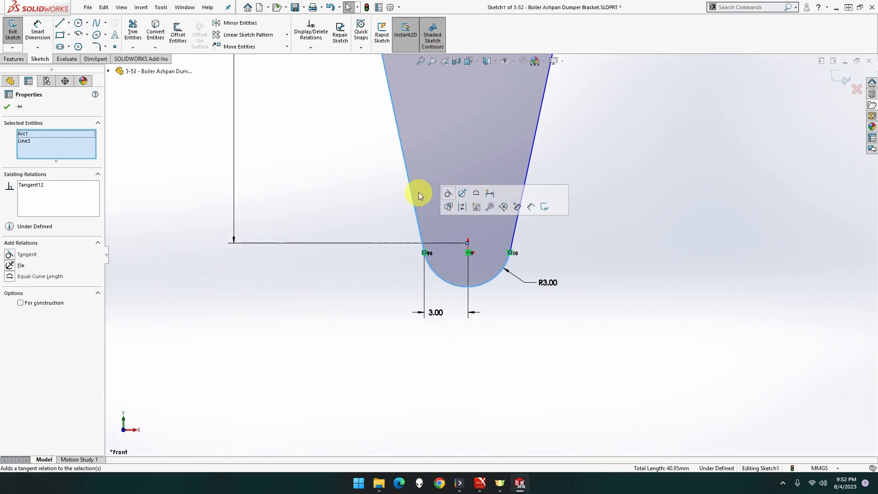
{"action": "scroll", "coordinate": [418, 192], "scroll_direction": "up", "scroll_amount": 4}
{"action": "scroll", "coordinate": [465, 191], "scroll_direction": "down", "scroll_amount": 5}
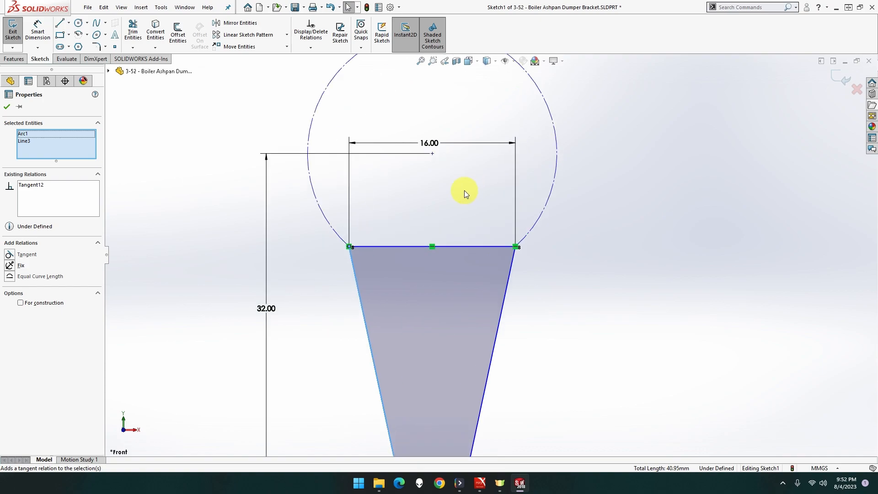
{"action": "mouse_move", "coordinate": [453, 247]}
{"action": "left_mouse_down"}
{"action": "mouse_move", "coordinate": [450, 224]}
{"action": "mouse_move", "coordinate": [451, 245]}
{"action": "left_mouse_up"}
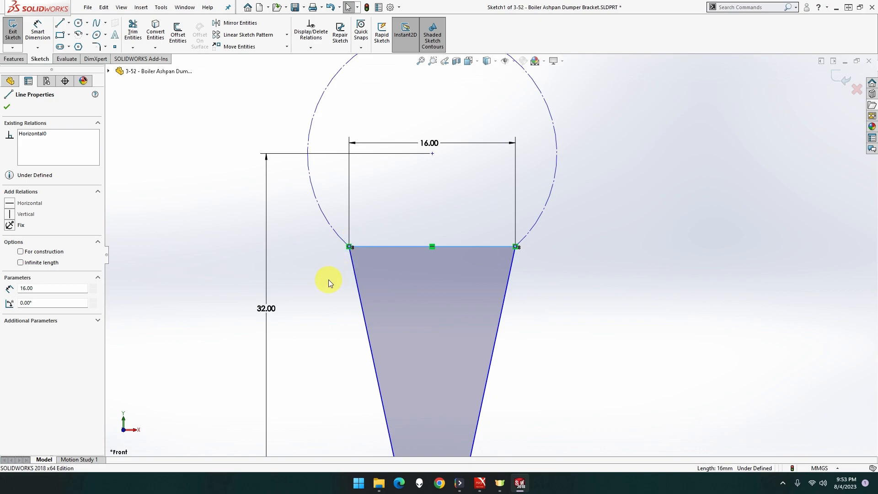
{"action": "left_click", "coordinate": [268, 309]}
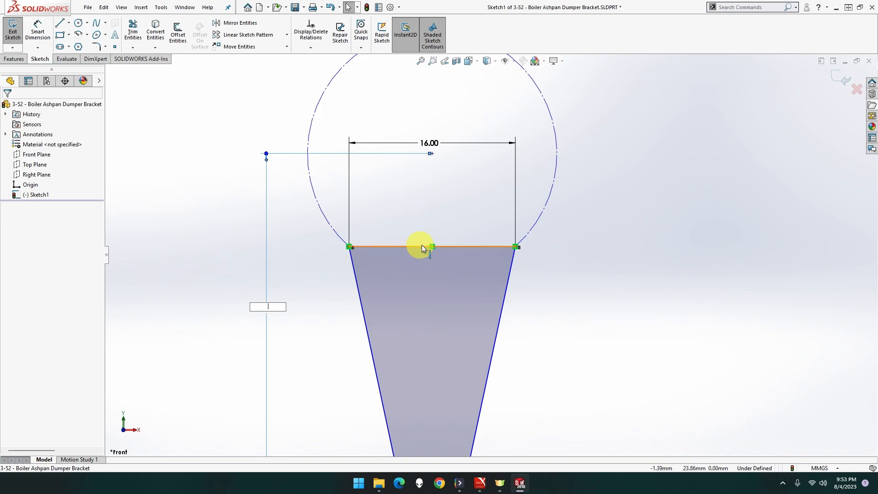
{"action": "key", "text": "Escape"}
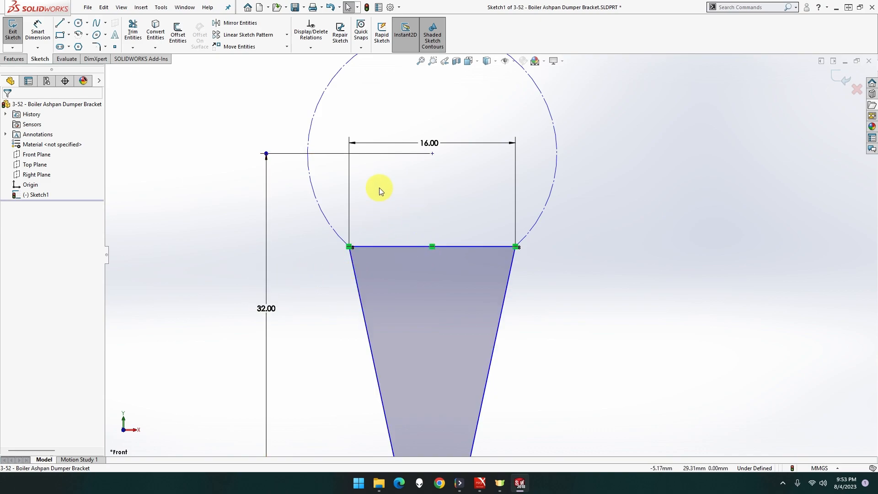
{"action": "left_click", "coordinate": [433, 154]}
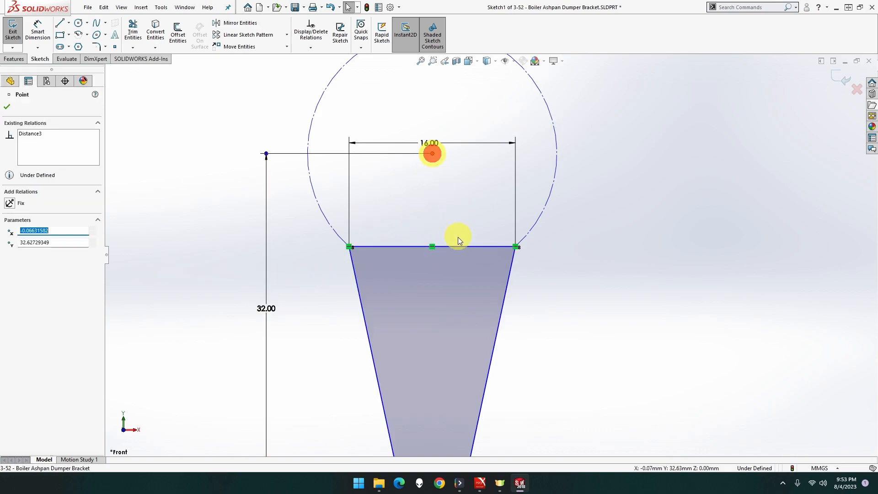
Delete the construction arc above the profile's upper edge.
{"action": "left_click", "coordinate": [325, 219]}
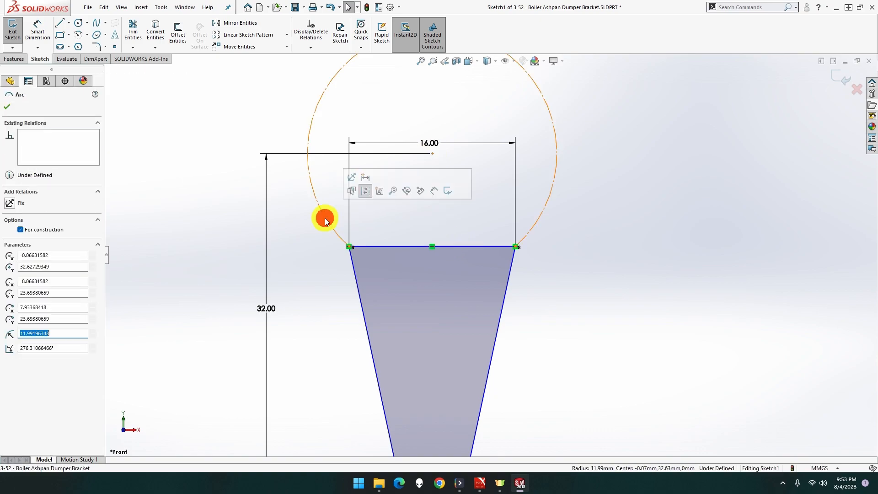
{"action": "key", "text": "Delete"}
{"action": "left_click", "coordinate": [385, 241]}
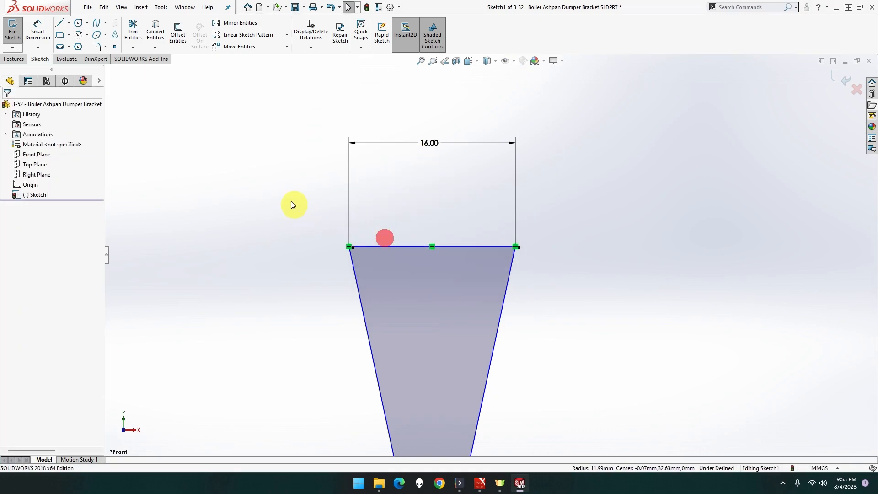
{"action": "left_click", "coordinate": [41, 35]}
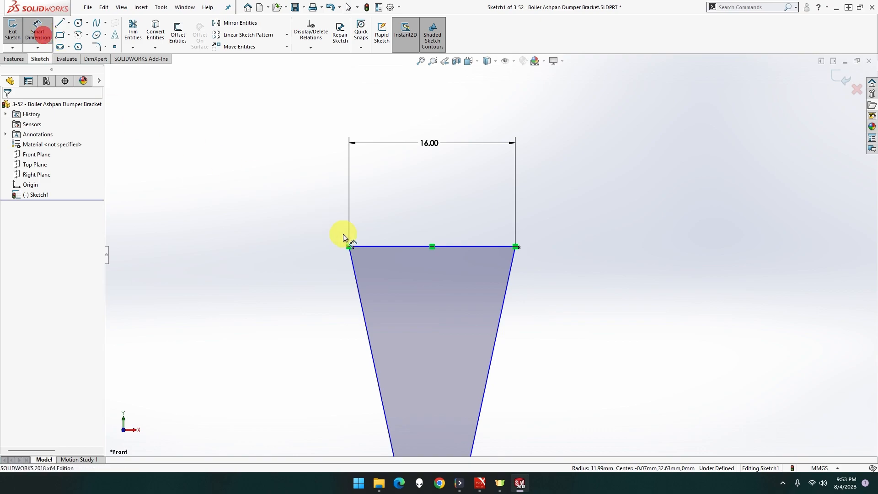
{"action": "left_click", "coordinate": [380, 247]}
{"action": "scroll", "coordinate": [380, 253], "scroll_direction": "up", "scroll_amount": 5}
{"action": "scroll", "coordinate": [475, 361], "scroll_direction": "down", "scroll_amount": 5}
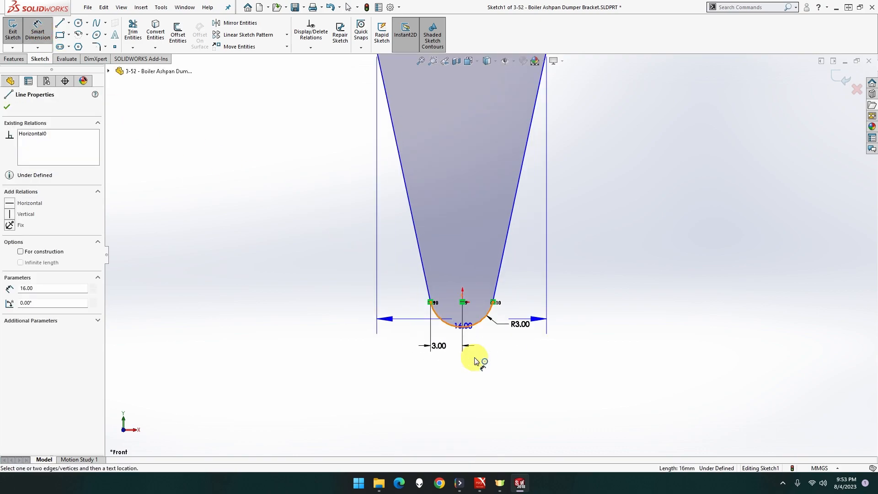
{"action": "scroll", "coordinate": [452, 331], "scroll_direction": "down", "scroll_amount": 3}
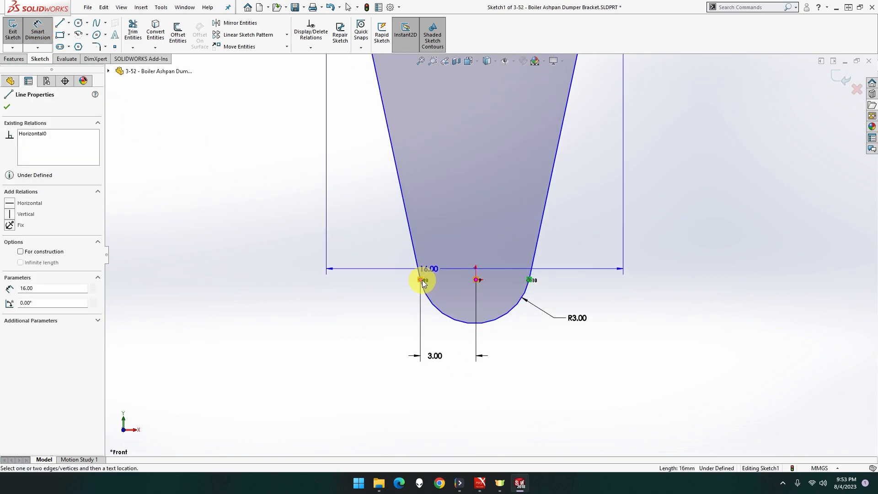
{"action": "left_click", "coordinate": [421, 281]}
{"action": "key", "text": "Escape"}
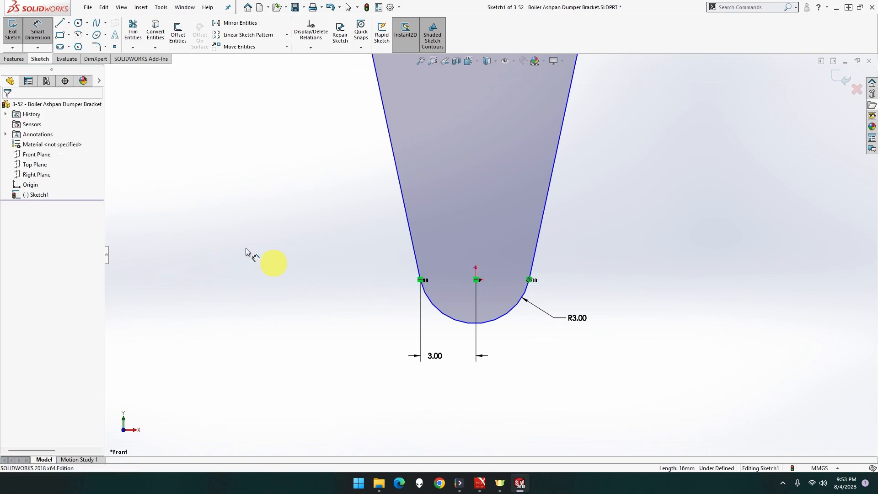
Draw a horizontal construction centerline between the two endpoints of the lower arc.
{"action": "left_click", "coordinate": [69, 23]}
{"action": "left_click", "coordinate": [60, 46]}
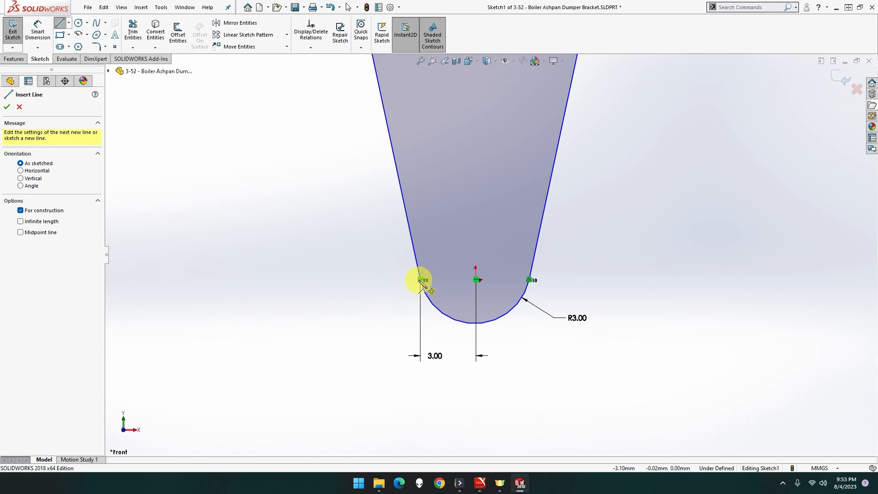
{"action": "left_click", "coordinate": [421, 280]}
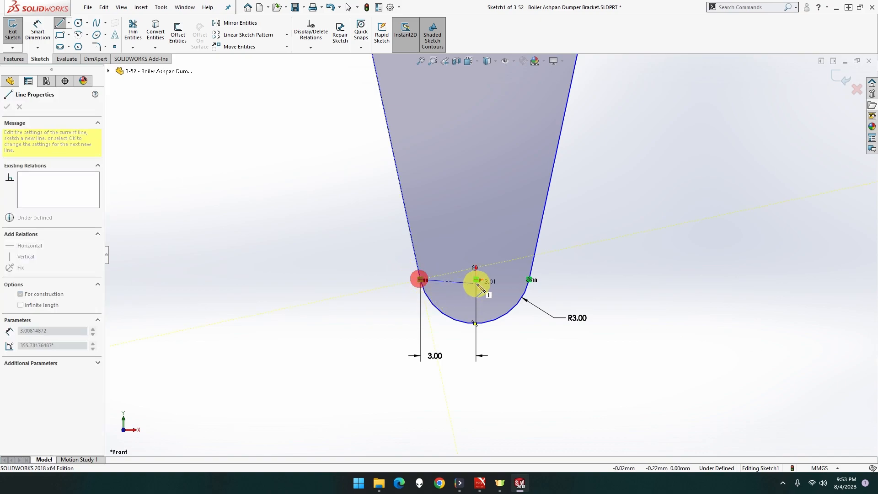
{"action": "left_click", "coordinate": [529, 280]}
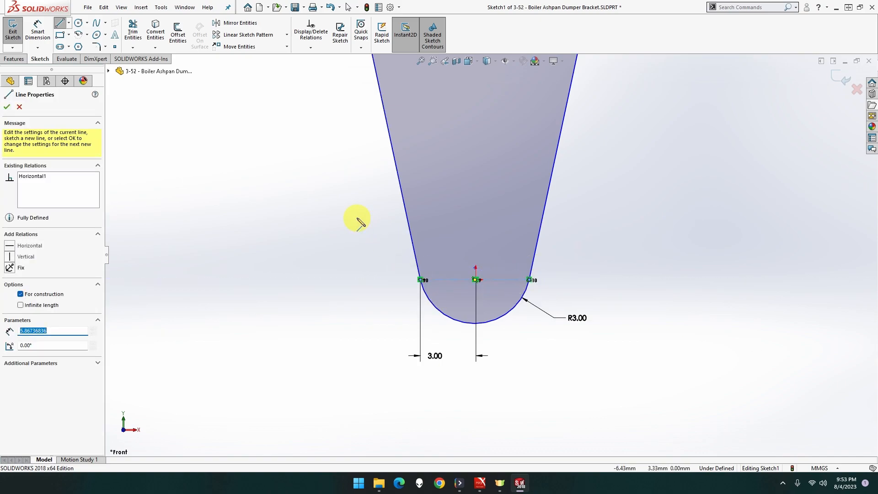
Dimension the vertical distance between the lower centerline and the profile's upper edge at 32 mm.
{"action": "left_click", "coordinate": [38, 33]}
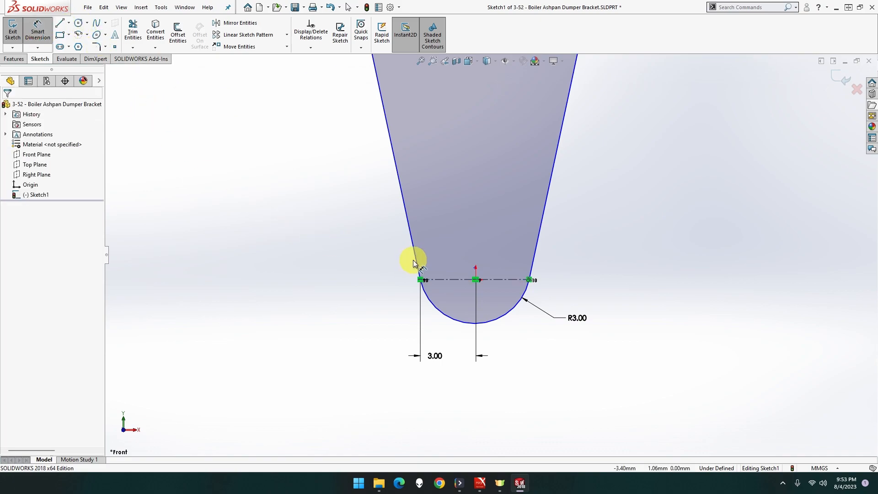
{"action": "left_click", "coordinate": [435, 279]}
{"action": "scroll", "coordinate": [437, 175], "scroll_direction": "up", "scroll_amount": 5}
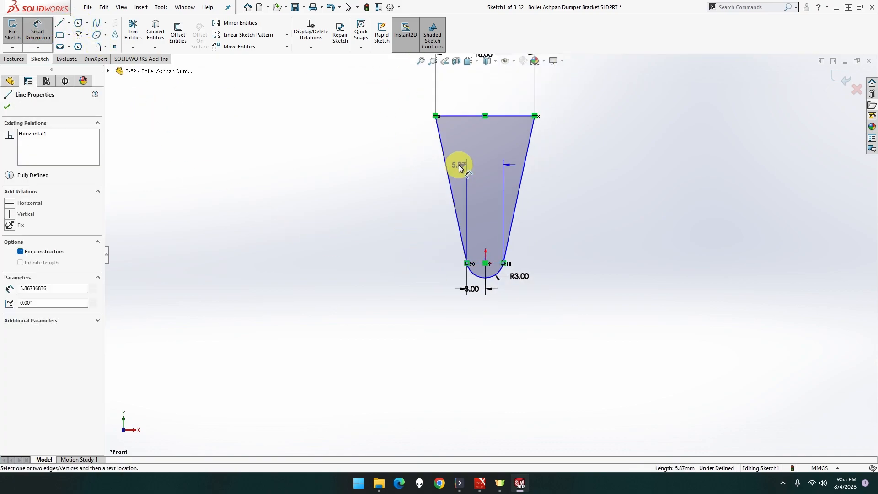
{"action": "scroll", "coordinate": [451, 97], "scroll_direction": "down", "scroll_amount": 3}
{"action": "left_click", "coordinate": [451, 87]}
{"action": "left_click", "coordinate": [368, 200]}
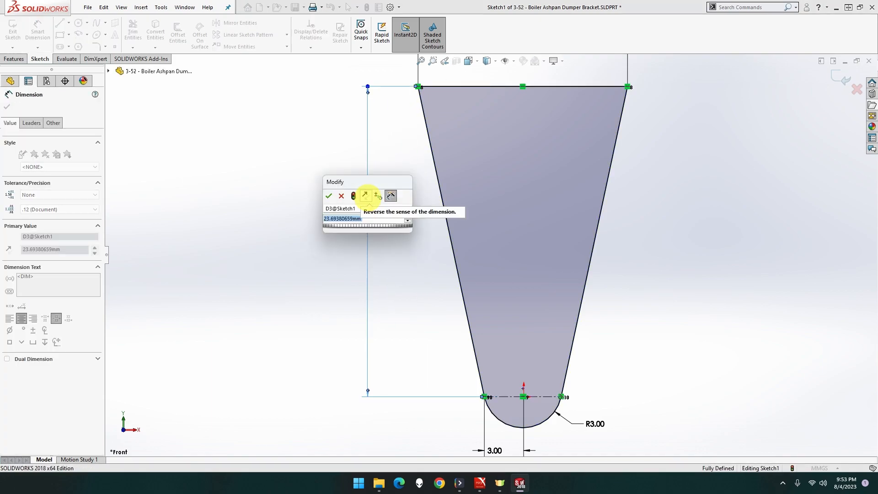
{"action": "type", "text": "32"}
{"action": "key", "text": "Return"}
Move the 16 mm width dimension closer to the profile's upper edge.
{"action": "scroll", "coordinate": [409, 205], "scroll_direction": "up", "scroll_amount": 4}
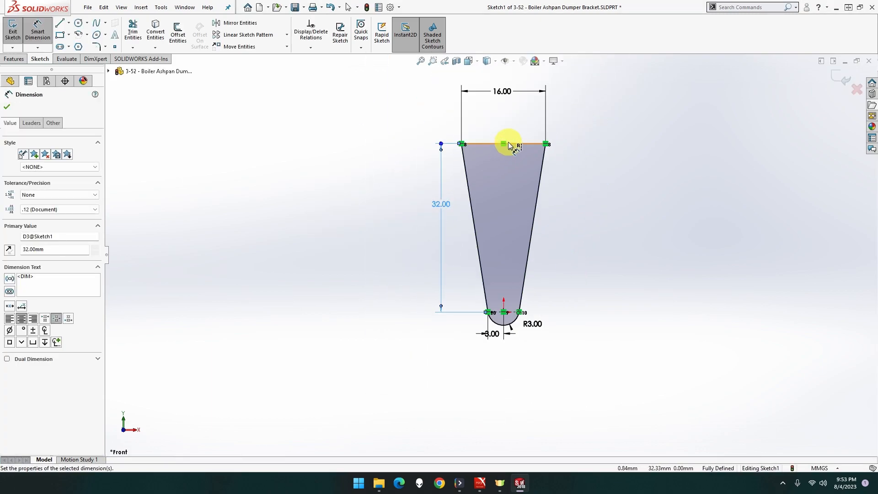
{"action": "left_click_drag", "start_coordinate": [503, 91], "coordinate": [502, 129]}
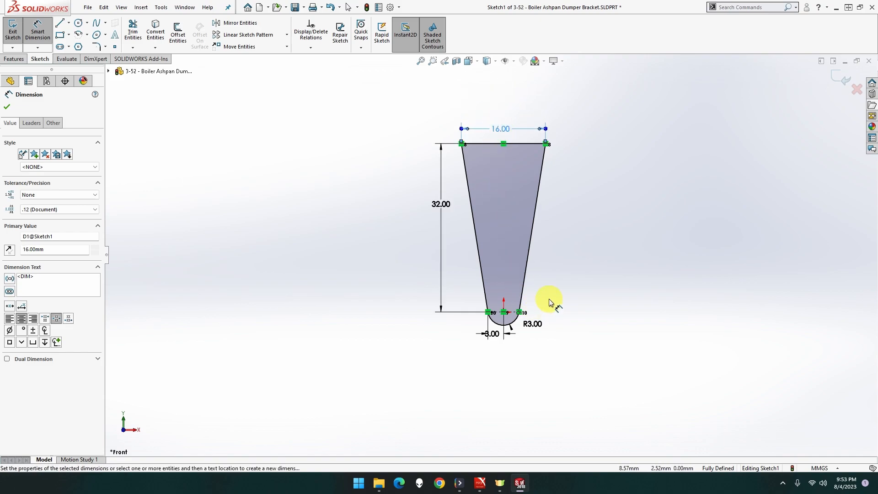
{"action": "scroll", "coordinate": [503, 311], "scroll_direction": "down", "scroll_amount": 6}
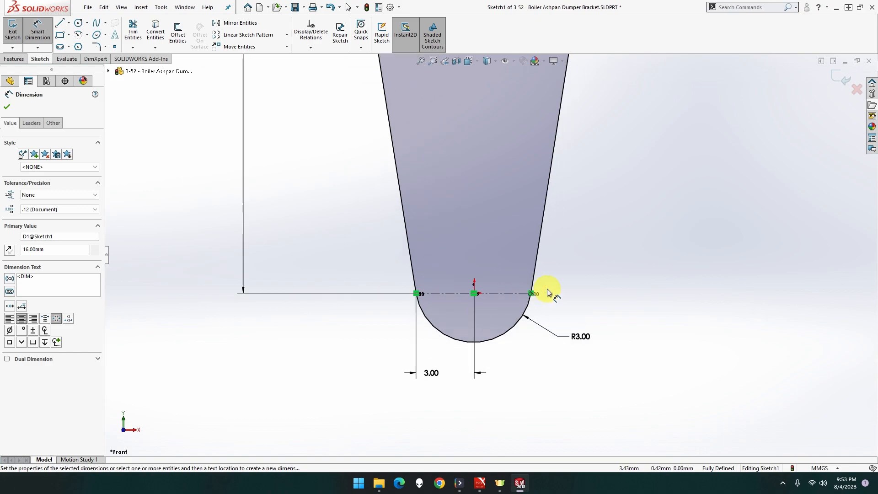
Draw a circle at the centre of the profile's rounded lower end and dimension its diameter at 3 mm.
{"action": "left_click", "coordinate": [78, 22]}
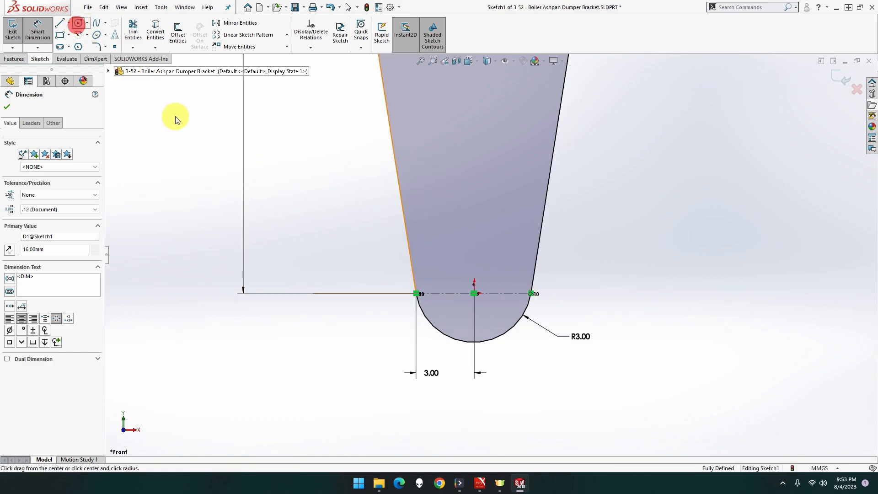
{"action": "left_click", "coordinate": [474, 293]}
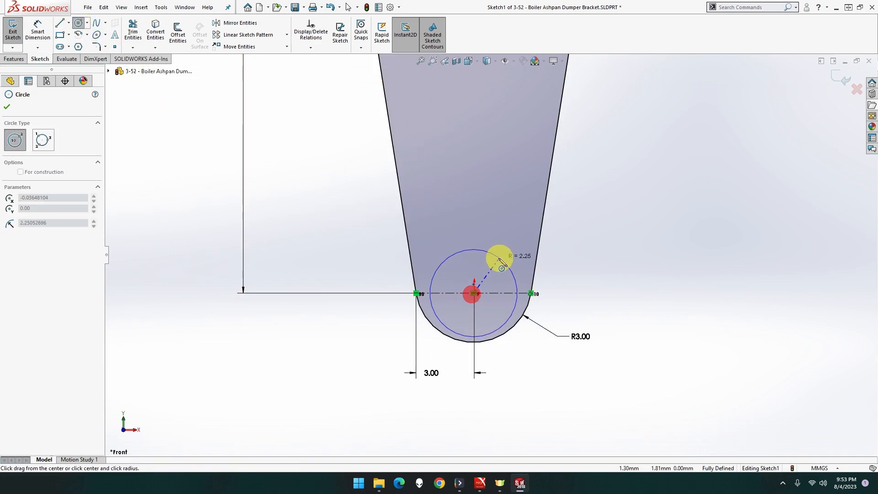
{"action": "left_click", "coordinate": [489, 272]}
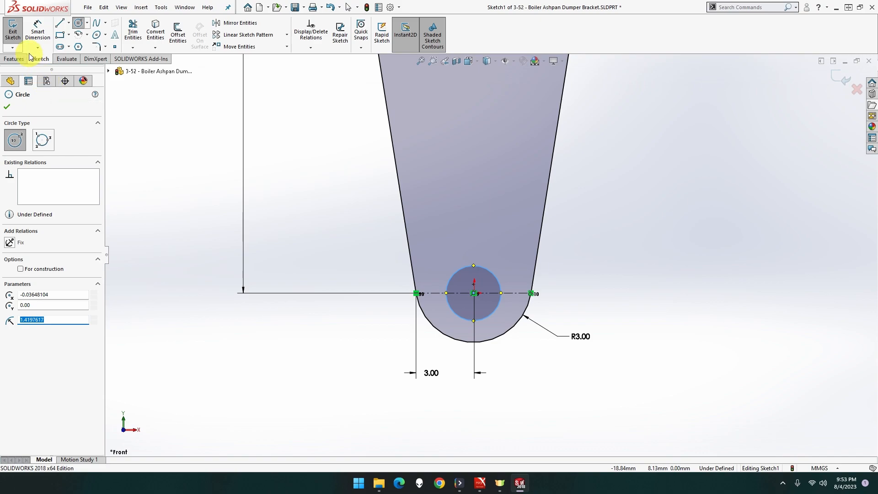
{"action": "left_click", "coordinate": [37, 31]}
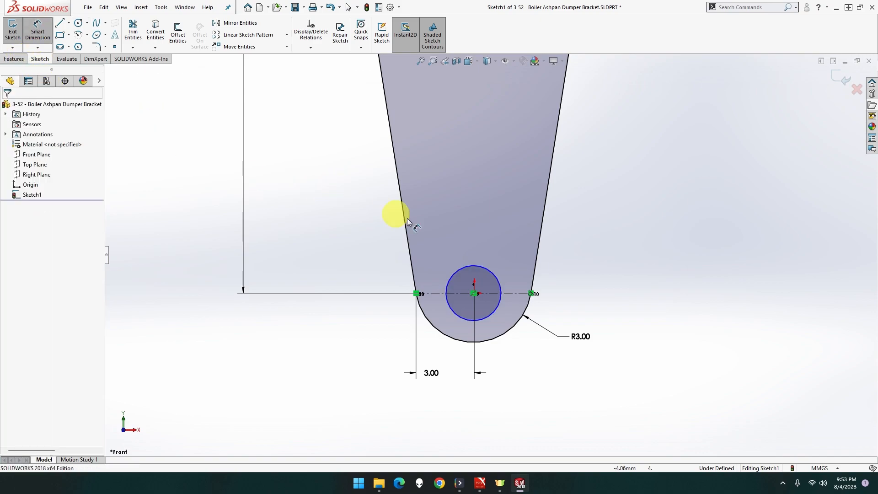
{"action": "left_click", "coordinate": [478, 266]}
{"action": "left_click", "coordinate": [583, 247]}
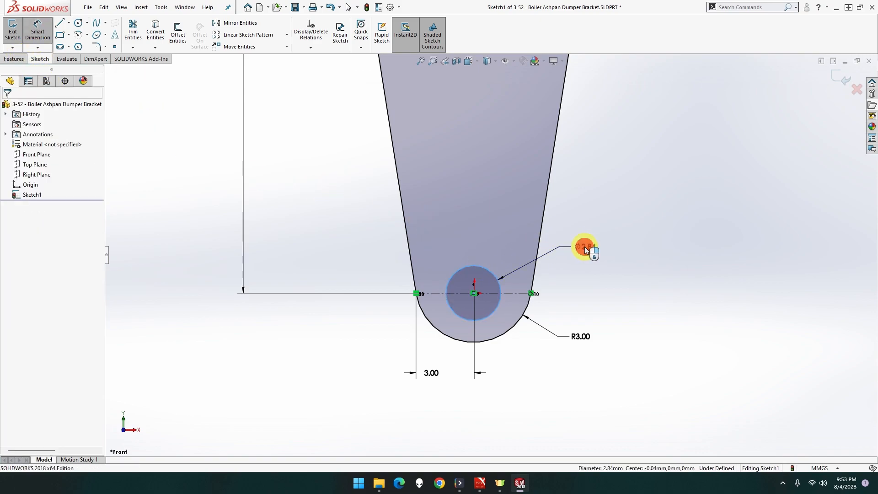
{"action": "type", "text": "3.00mm"}
{"action": "key", "text": "Return"}
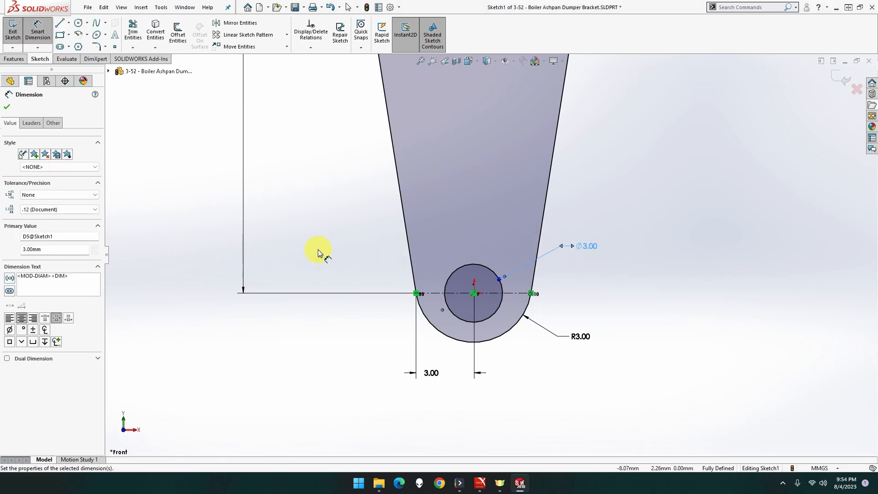
Extrude the tapered profile 2 mm with the Mid Plane end condition.
{"action": "left_click", "coordinate": [14, 59]}
{"action": "left_click", "coordinate": [16, 32]}
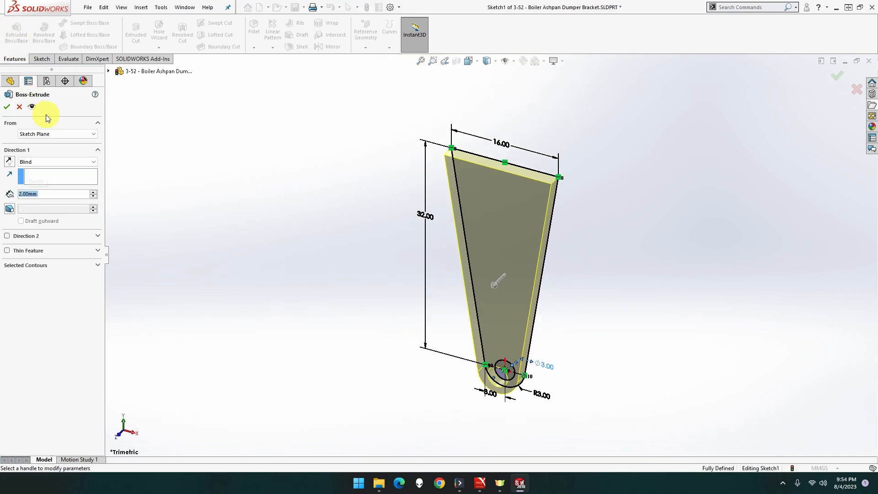
{"action": "left_click", "coordinate": [41, 161]}
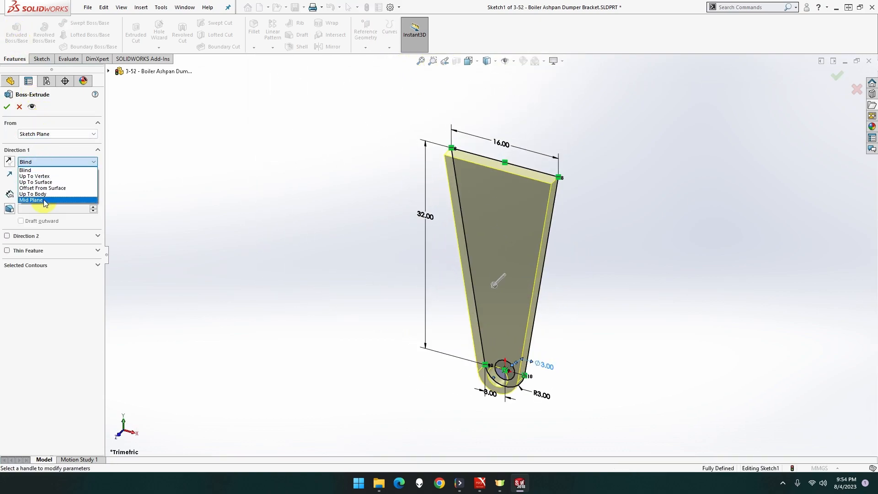
{"action": "left_click", "coordinate": [43, 199]}
{"action": "left_click", "coordinate": [8, 108]}
{"action": "left_click", "coordinate": [327, 187]}
{"action": "middle_click_drag", "start_coordinate": [366, 196], "coordinate": [408, 182]}
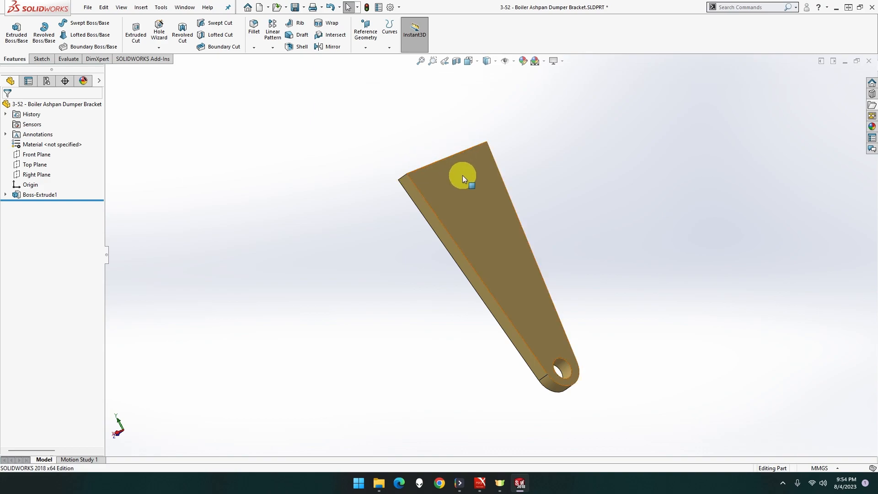
Orient the view normal to the Right Plane and start a new sketch on that plane.
{"action": "right_click", "coordinate": [35, 173]}
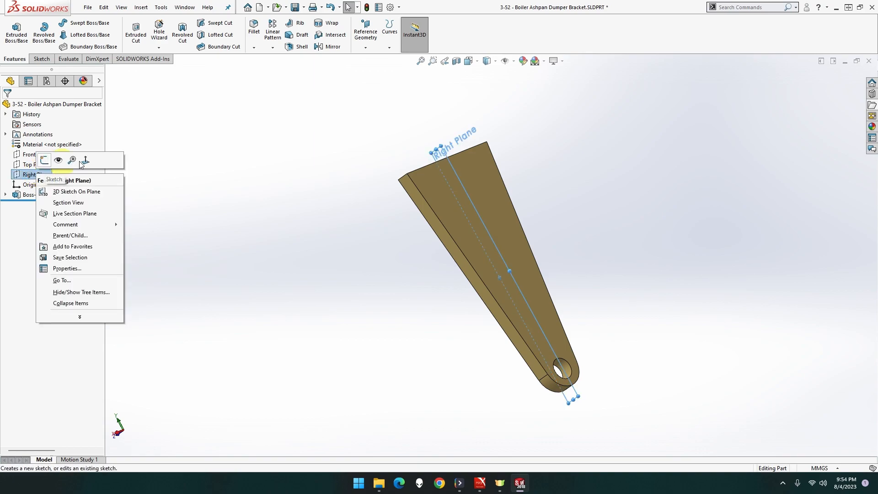
{"action": "left_click", "coordinate": [86, 159]}
{"action": "right_click", "coordinate": [40, 175]}
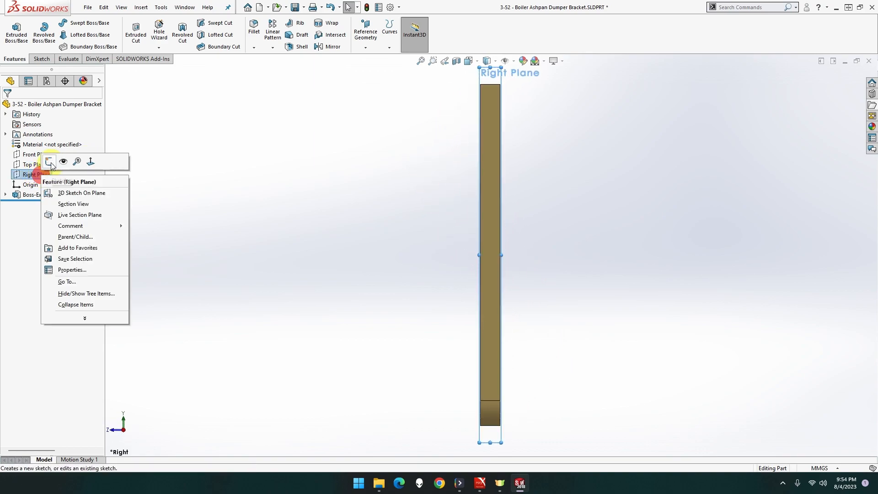
{"action": "left_click", "coordinate": [52, 160]}
{"action": "scroll", "coordinate": [533, 122], "scroll_direction": "up", "scroll_amount": 2}
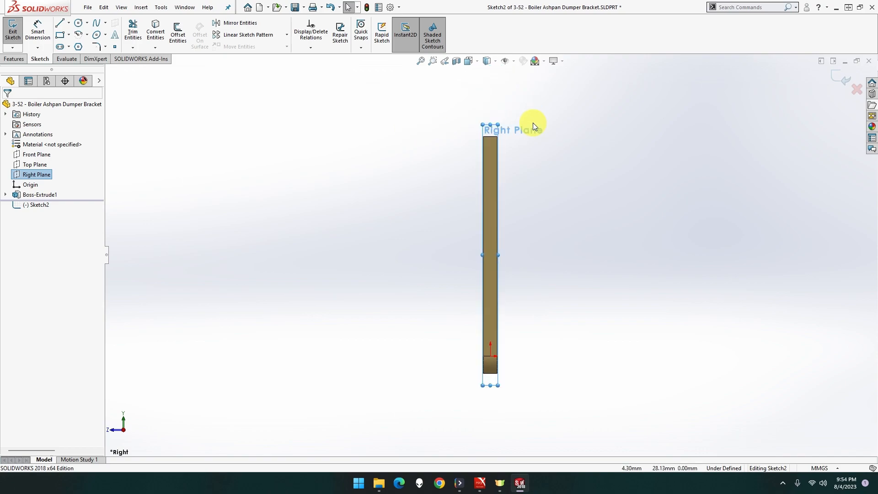
{"action": "scroll", "coordinate": [534, 122], "scroll_direction": "down", "scroll_amount": 3}
{"action": "left_click", "coordinate": [467, 147]}
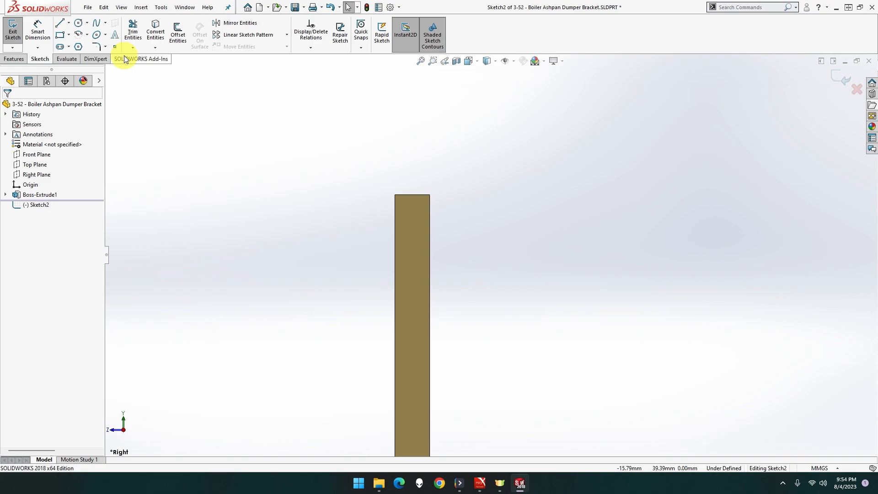
Draw a line across the bracket's upper edge, a tangent arc curving upward to about 13.5 mm across, and a short angled end line.
{"action": "left_click", "coordinate": [60, 23]}
{"action": "left_click", "coordinate": [394, 195]}
{"action": "left_click", "coordinate": [429, 194]}
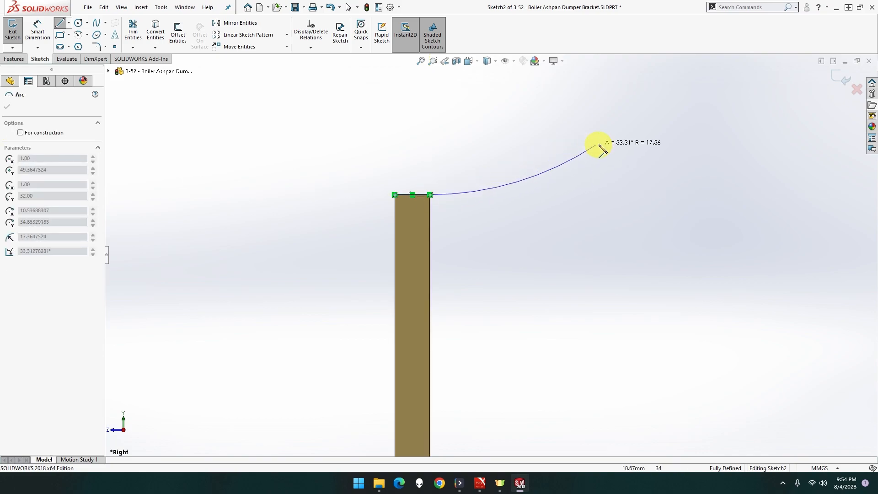
{"action": "left_click", "coordinate": [630, 142]}
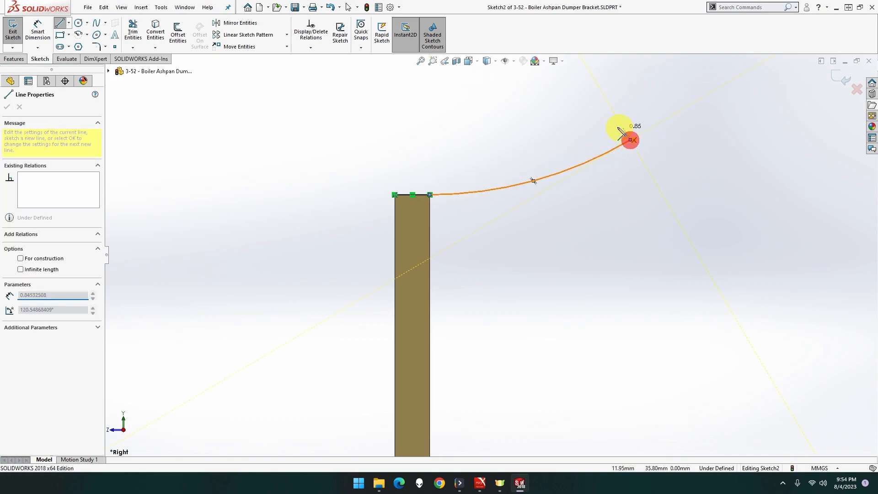
{"action": "left_click", "coordinate": [613, 123]}
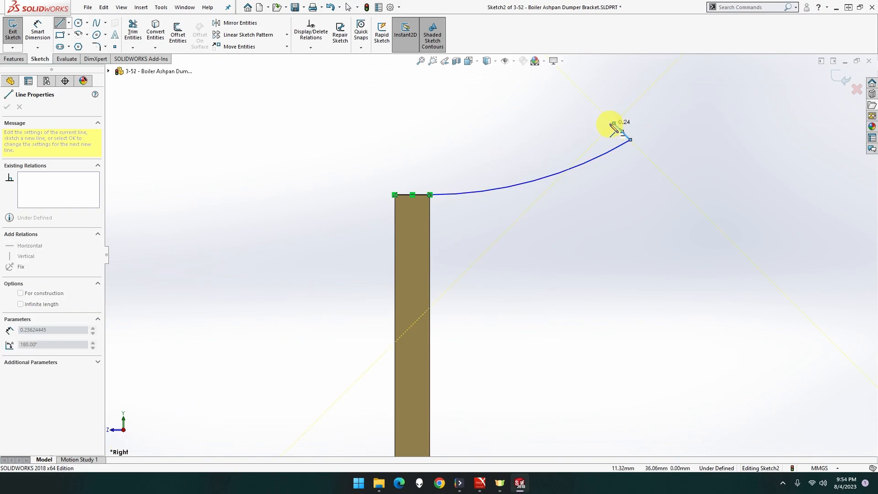
{"action": "mouse_move", "coordinate": [614, 124]}
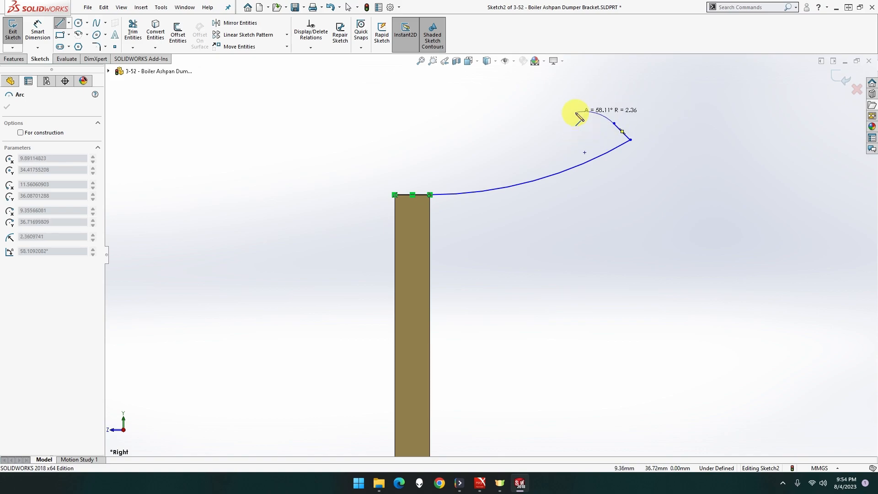
{"action": "left_click", "coordinate": [547, 134]}
{"action": "right_click", "coordinate": [546, 134]}
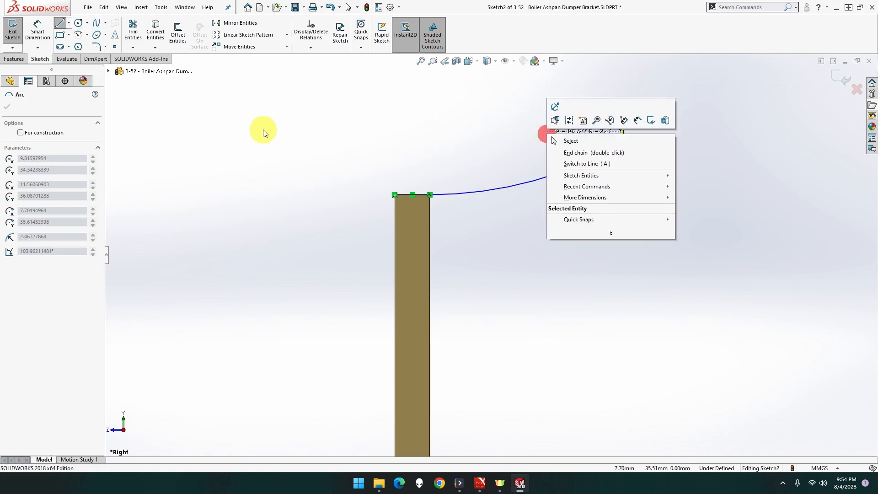
{"action": "left_click", "coordinate": [63, 27]}
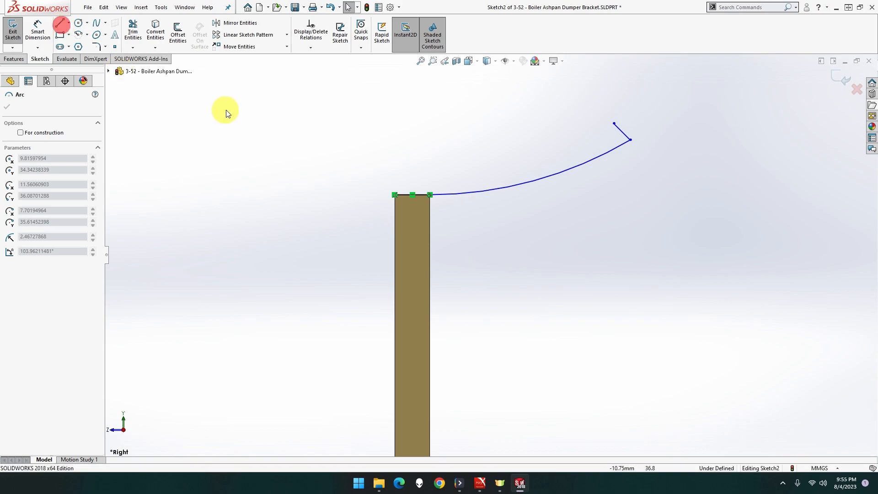
Close the curved profile with a short vertical line, a horizontal line as wide as the bracket's edge, and an upper arc meeting the angled end line.
{"action": "left_click", "coordinate": [60, 23]}
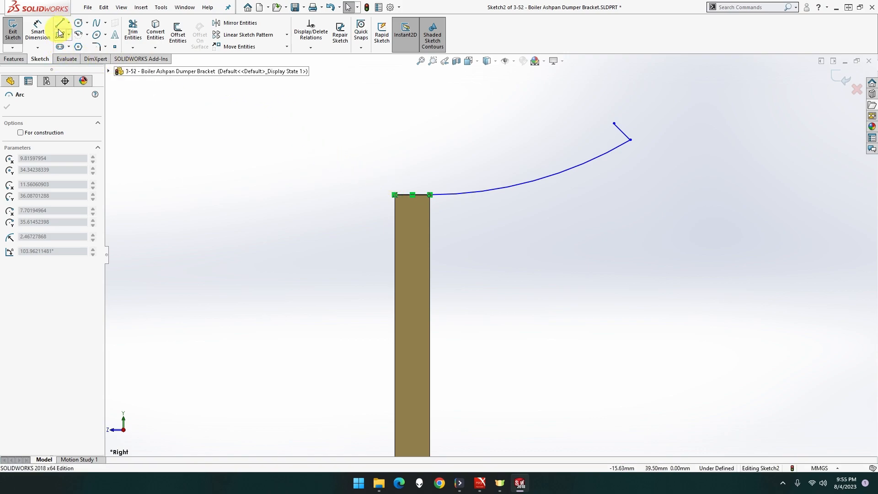
{"action": "left_click", "coordinate": [395, 196]}
{"action": "left_click", "coordinate": [395, 179]}
{"action": "left_click", "coordinate": [428, 179]}
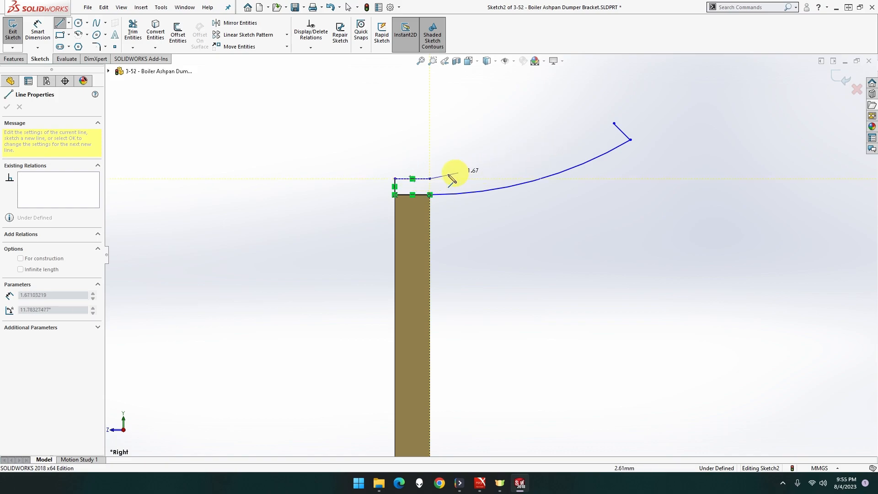
{"action": "left_click", "coordinate": [614, 123]}
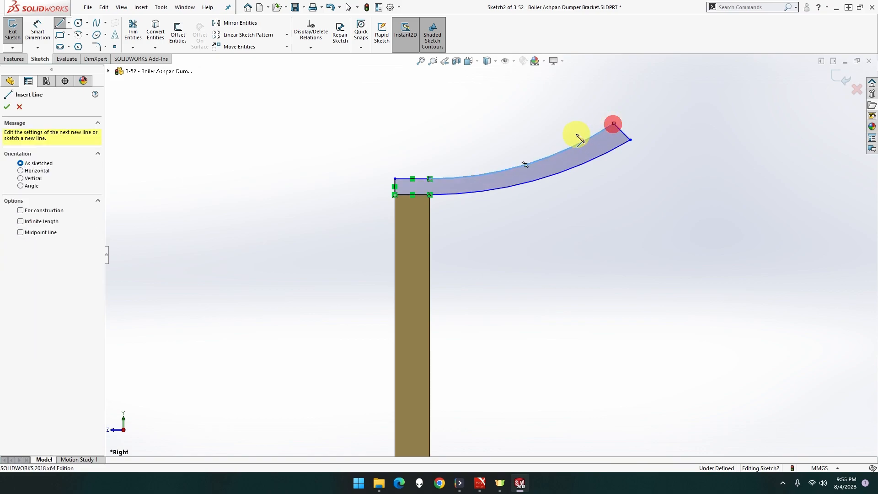
{"action": "key", "text": "Escape"}
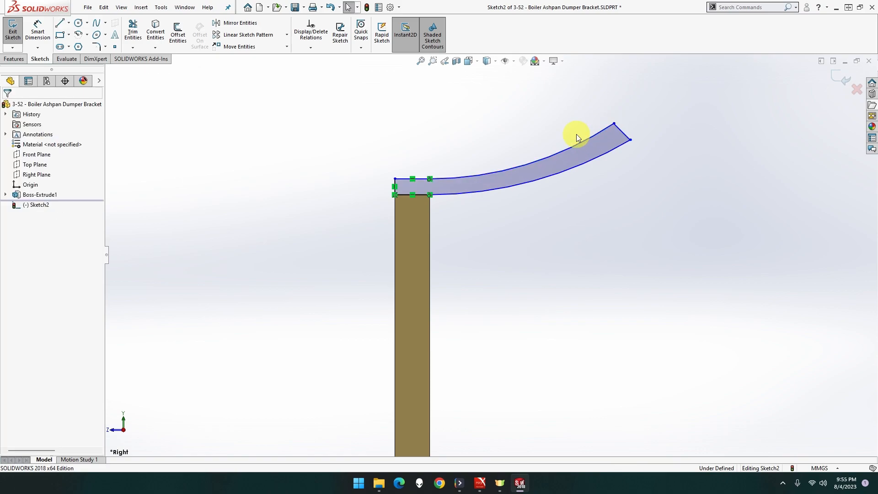
Make the upper and lower arcs of the curved profile concentric.
{"action": "left_click", "coordinate": [570, 143]}
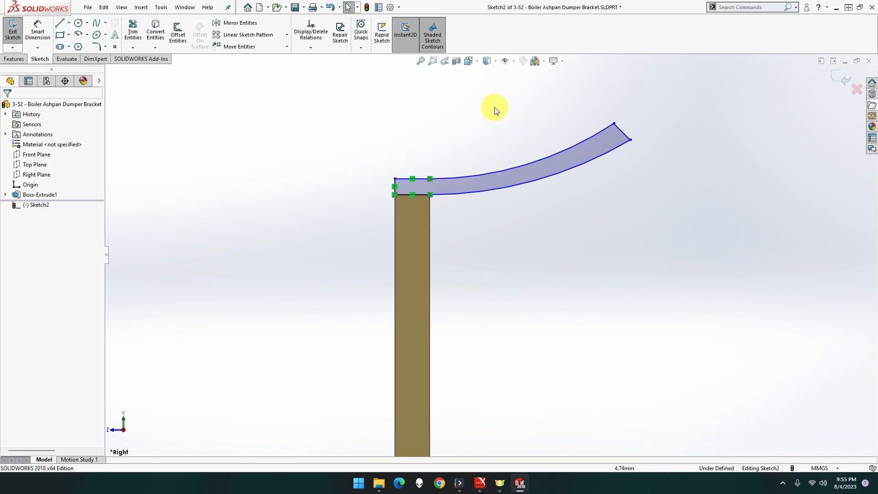
{"action": "left_click", "coordinate": [577, 145]}
{"action": "left_click", "coordinate": [576, 168], "text": "ctrl"}
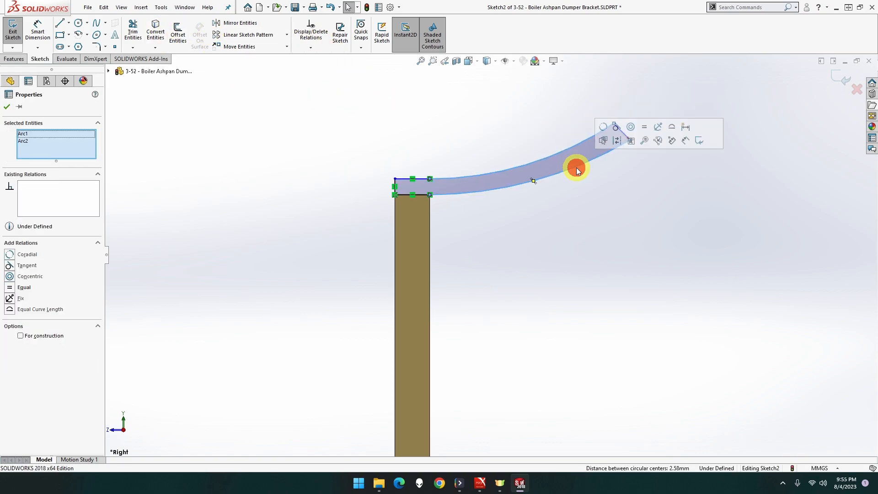
{"action": "left_click", "coordinate": [634, 127]}
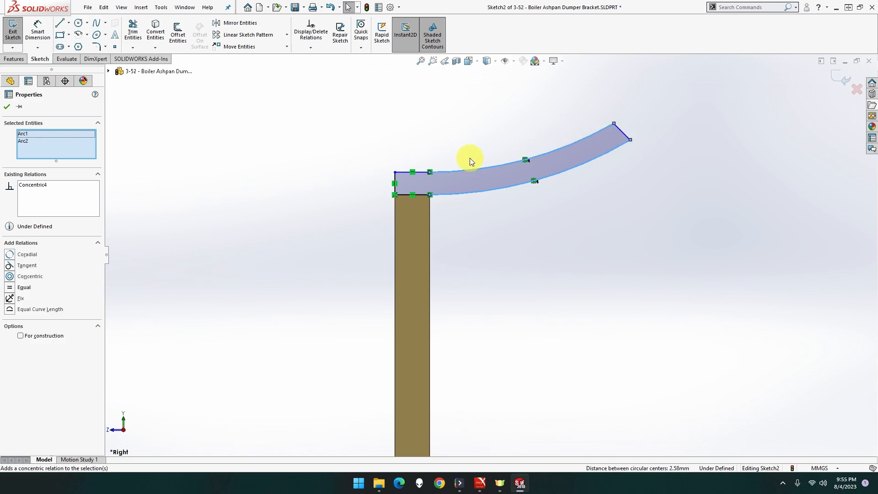
Dimension the curved profile's short vertical edge at 2 mm.
{"action": "left_click", "coordinate": [38, 32]}
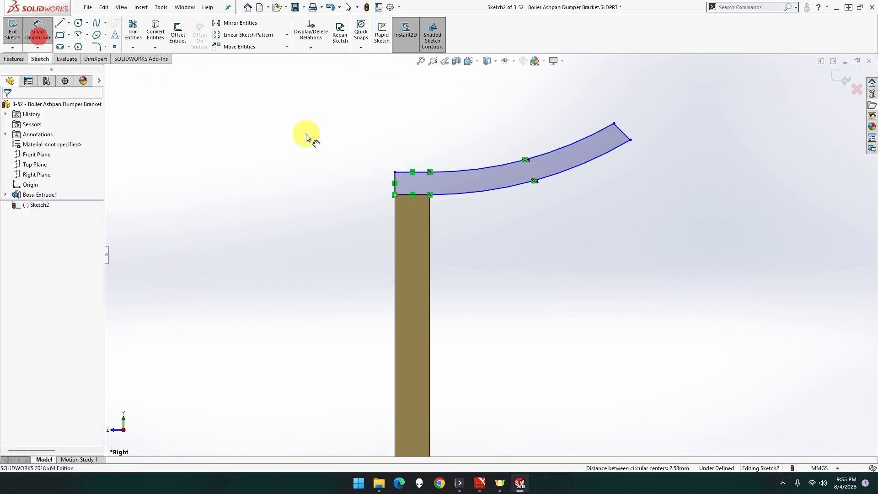
{"action": "left_click", "coordinate": [395, 179]}
{"action": "left_click", "coordinate": [352, 181]}
{"action": "type", "text": "2.00mm"}
{"action": "key", "text": "Return"}
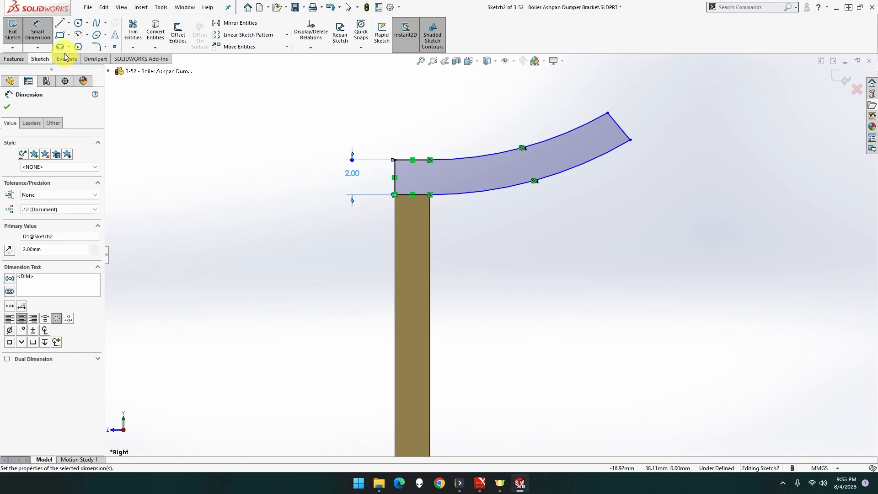
Dimension the horizontal distance from the profile's short vertical edge to the lower arc's outer endpoint at 12.2 mm.
{"action": "left_click", "coordinate": [48, 41]}
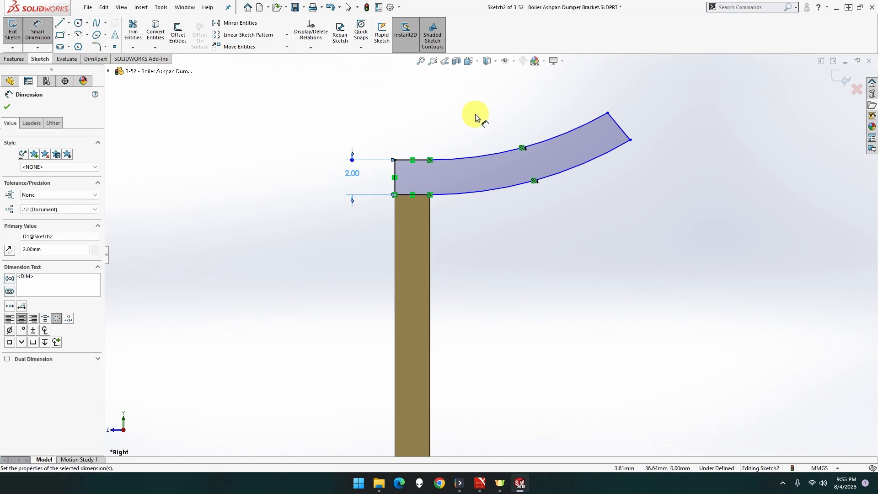
{"action": "left_click", "coordinate": [630, 140]}
{"action": "left_click", "coordinate": [413, 165]}
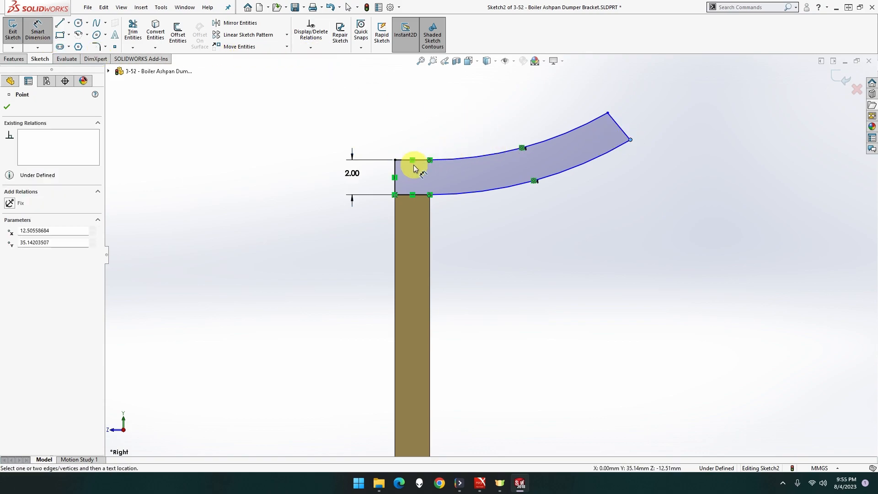
{"action": "left_click", "coordinate": [504, 234]}
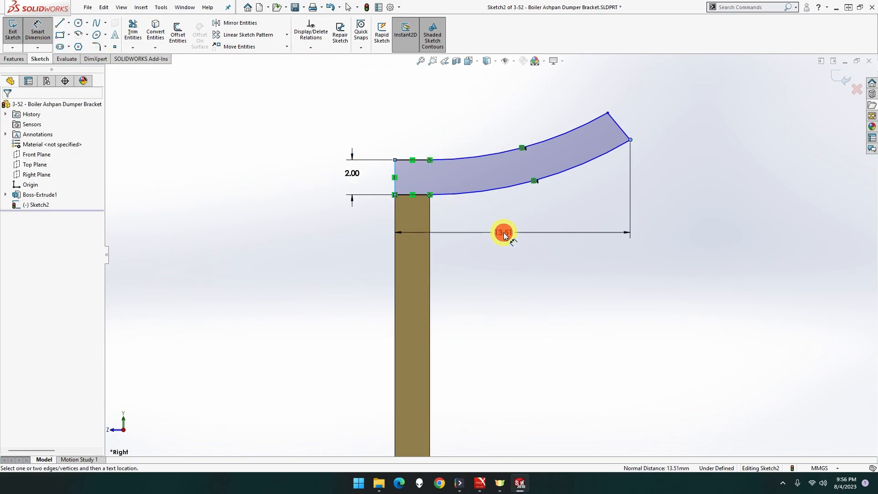
{"action": "type", "text": "12"}
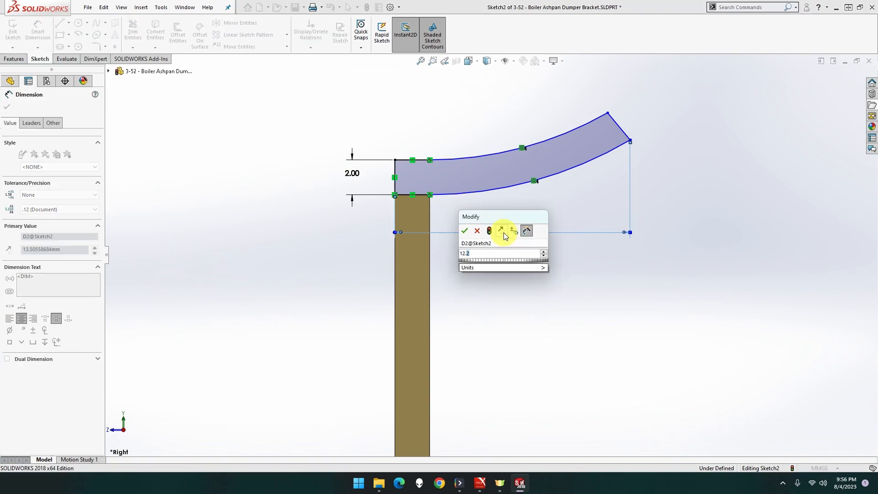
{"action": "type", "text": ".2"}
{"action": "key", "text": "Return"}
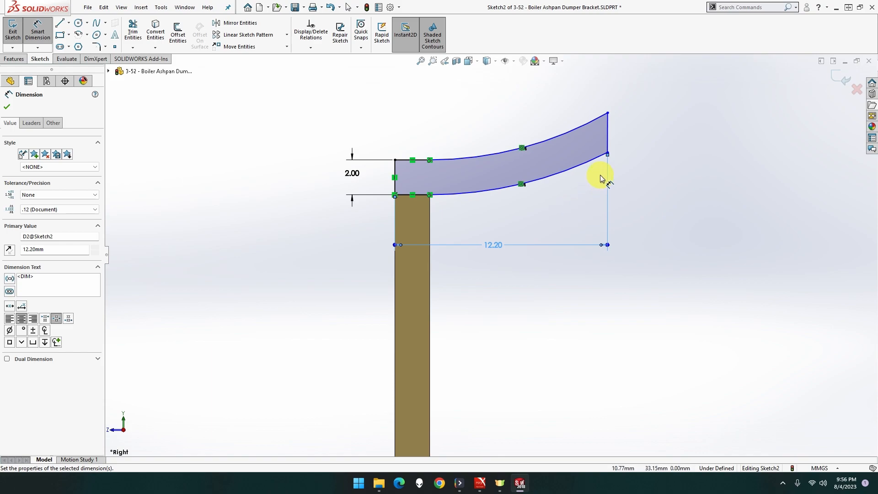
{"action": "key", "text": "Escape"}
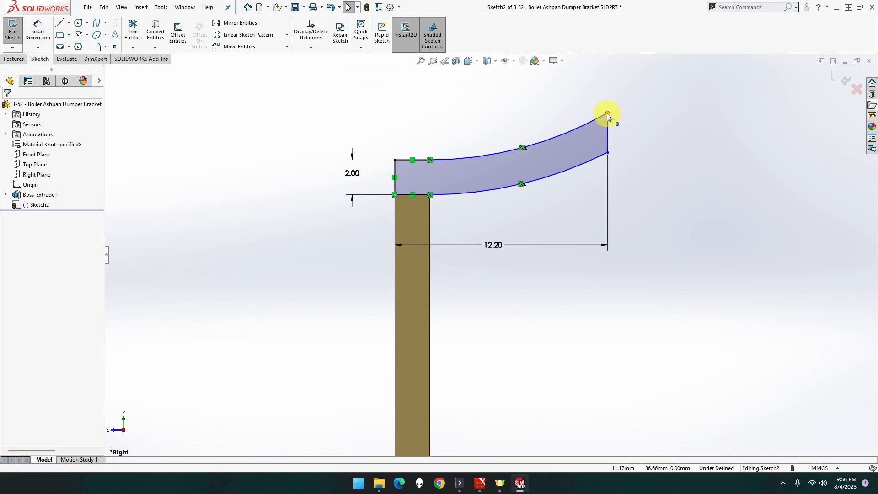
Try to make the profile's vertical end line tangent to the lower arc, and undo the relation.
{"action": "left_click", "coordinate": [607, 140]}
{"action": "left_click", "coordinate": [602, 155], "text": "ctrl"}
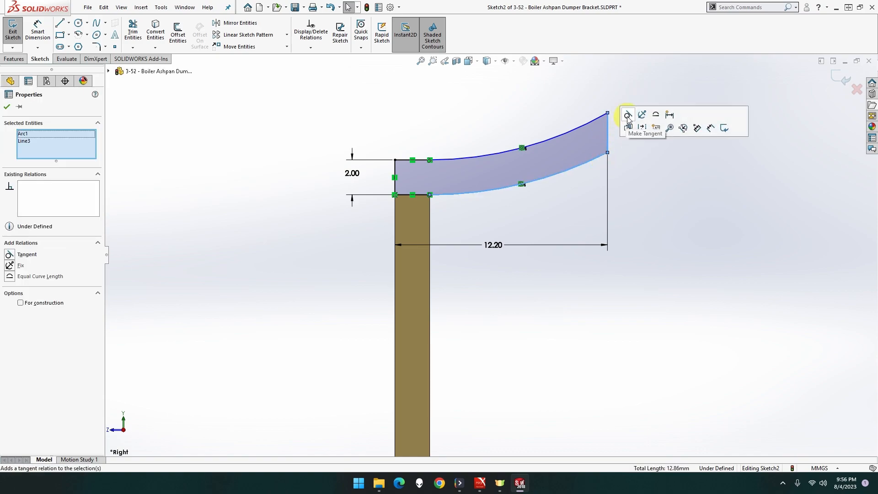
{"action": "left_click", "coordinate": [627, 117]}
{"action": "key", "text": "ctrl+z"}
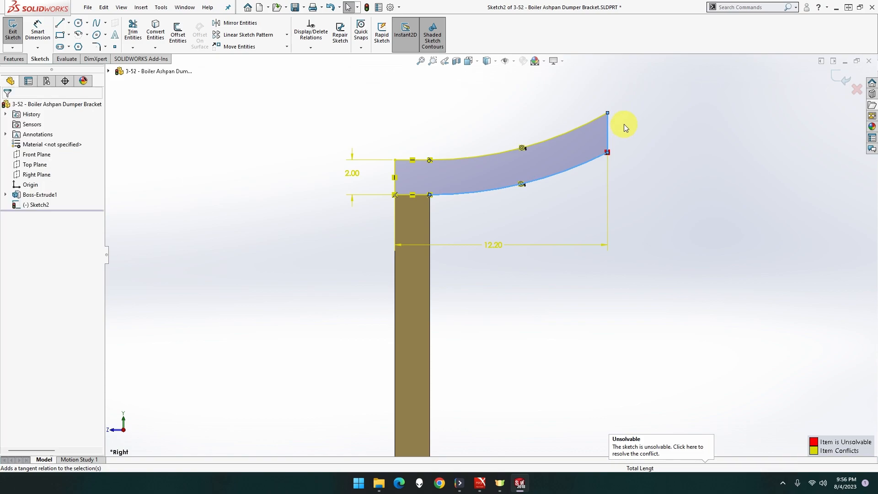
Slant the profile's end line by moving the upper arc's outer endpoint inward along the curve.
{"action": "left_click_drag", "start_coordinate": [608, 113], "coordinate": [593, 123]}
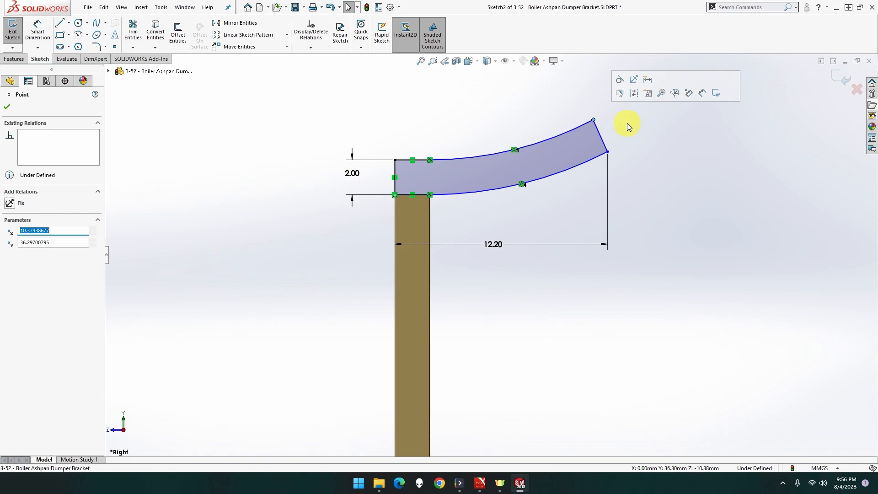
{"action": "scroll", "coordinate": [629, 125], "scroll_direction": "down", "scroll_amount": 5}
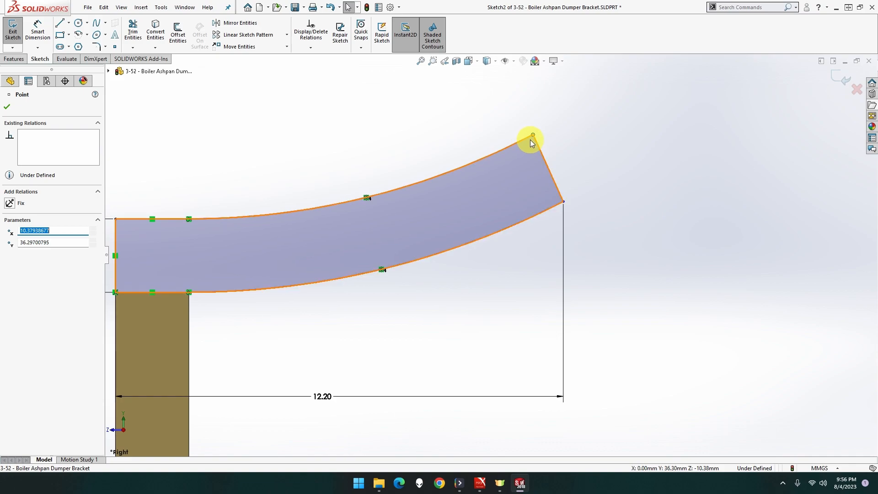
{"action": "left_click", "coordinate": [533, 135]}
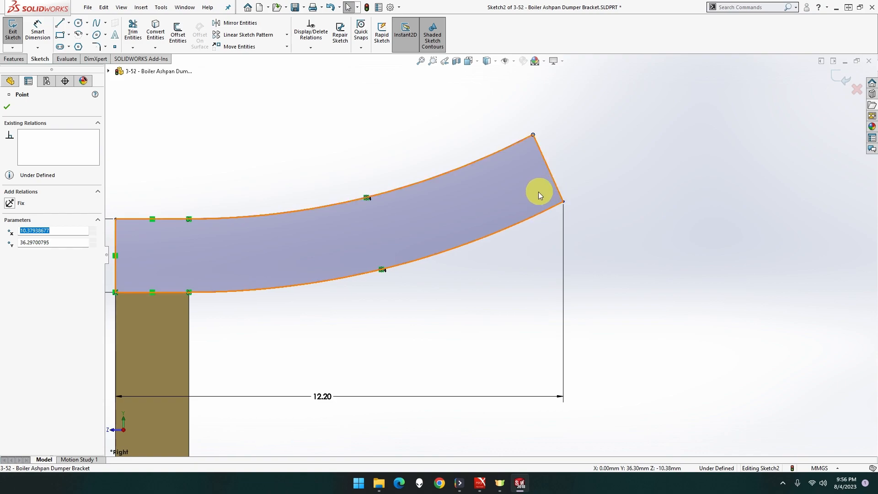
{"action": "scroll", "coordinate": [535, 193], "scroll_direction": "up", "scroll_amount": 1}
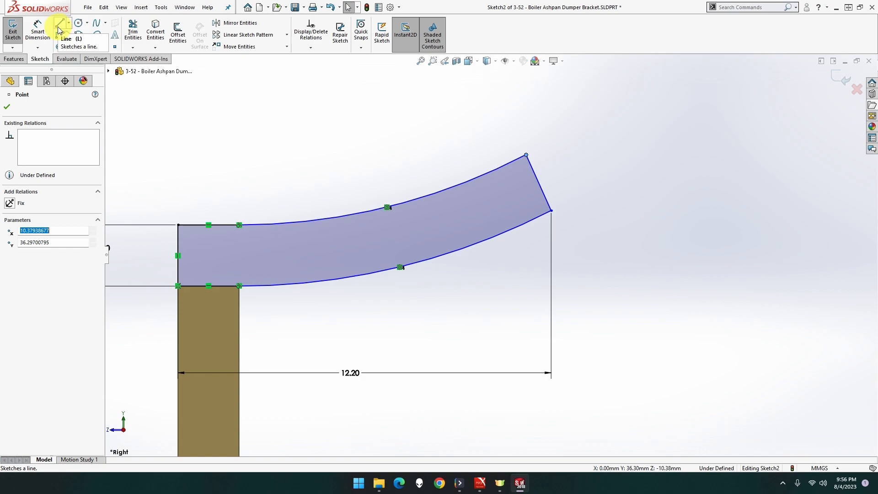
{"action": "left_click", "coordinate": [552, 211]}
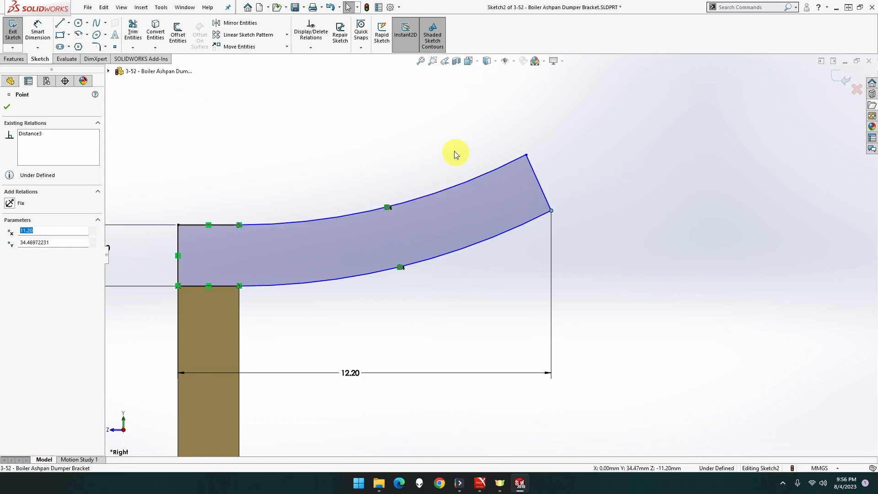
{"action": "left_click", "coordinate": [60, 22]}
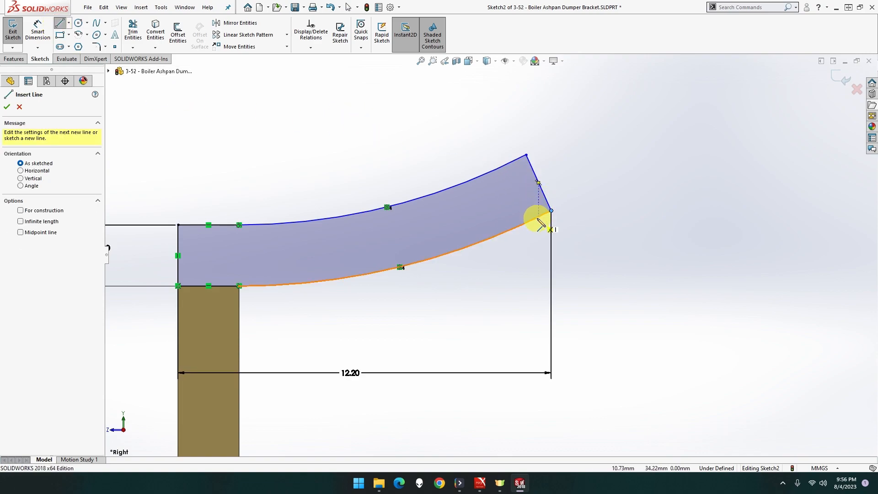
{"action": "key", "text": "Escape"}
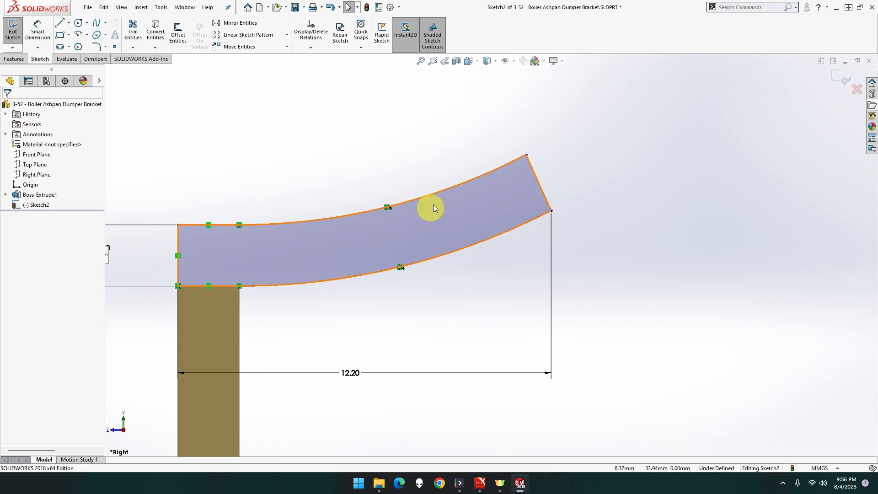
{"action": "left_click", "coordinate": [324, 192]}
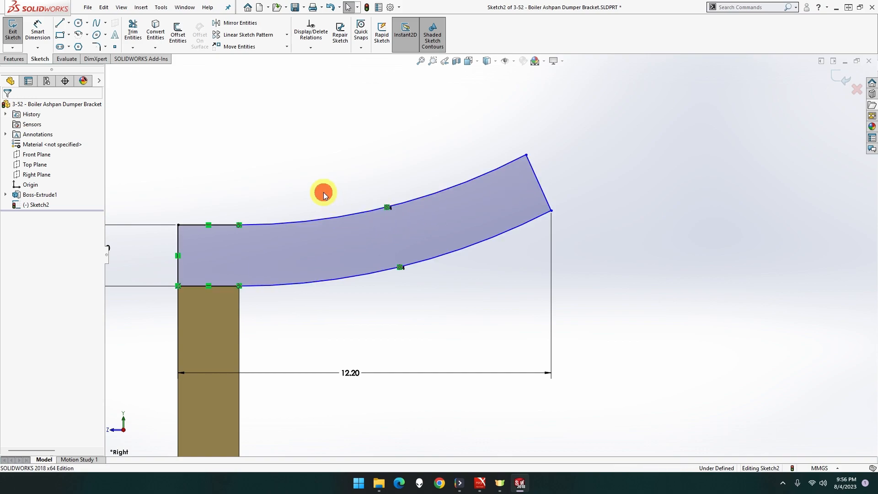
{"action": "left_click", "coordinate": [256, 223]}
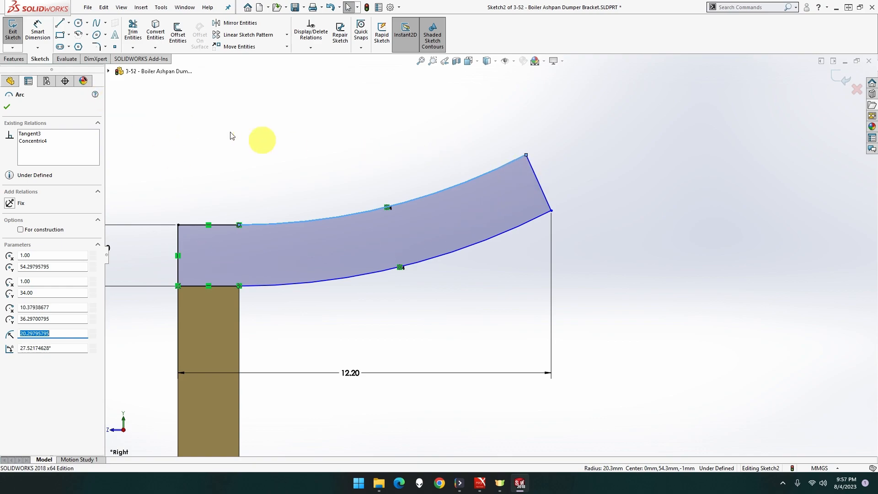
Dimension the horizontal distance from the short vertical edge's upper endpoint to the upper arc's outer endpoint at 11.5 mm.
{"action": "left_click", "coordinate": [44, 40]}
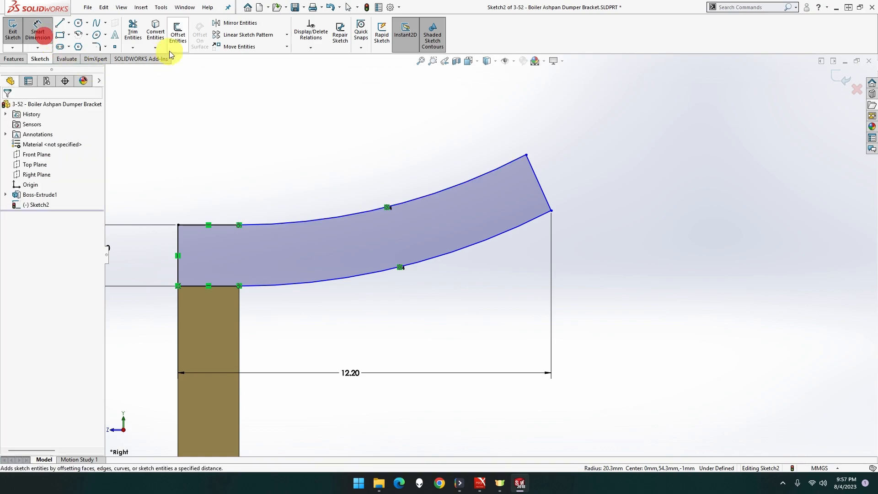
{"action": "left_click", "coordinate": [526, 155]}
{"action": "left_click", "coordinate": [177, 224]}
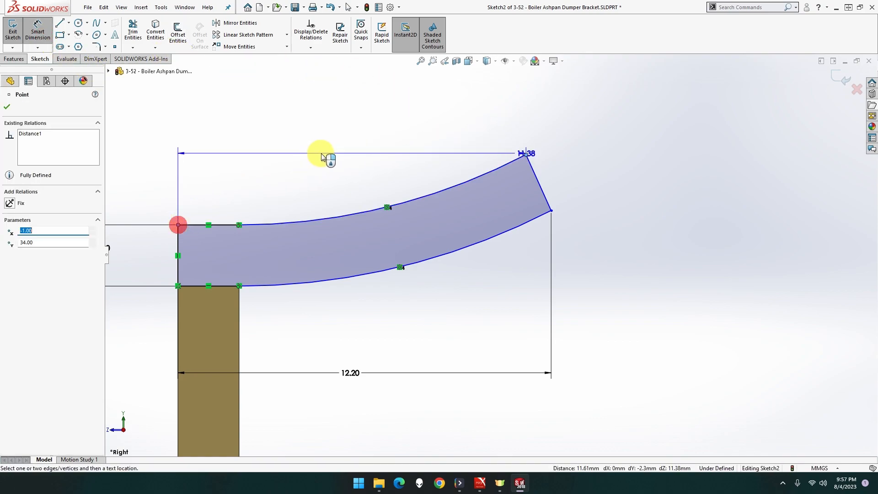
{"action": "left_click", "coordinate": [337, 133]}
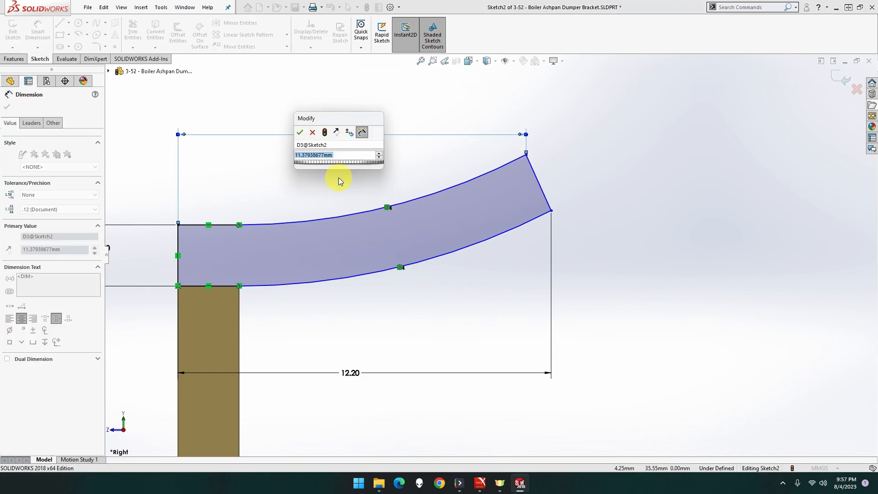
{"action": "type", "text": "11."}
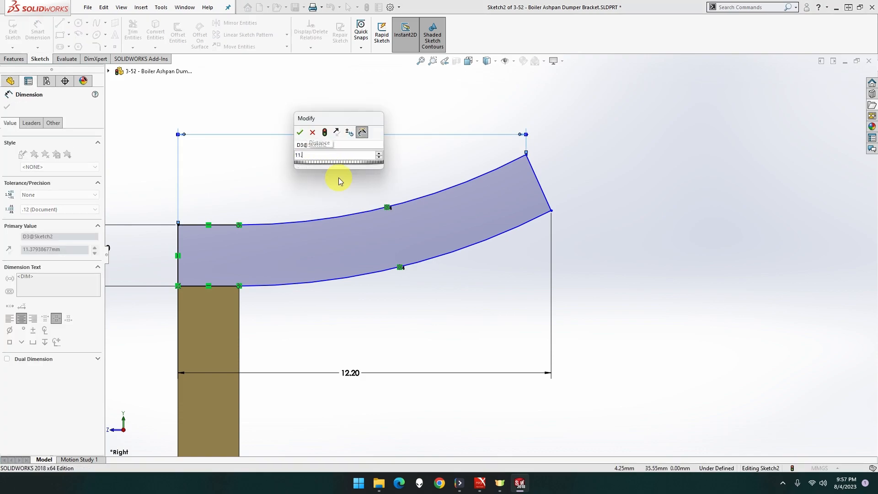
{"action": "type", "text": "5"}
{"action": "key", "text": "Return"}
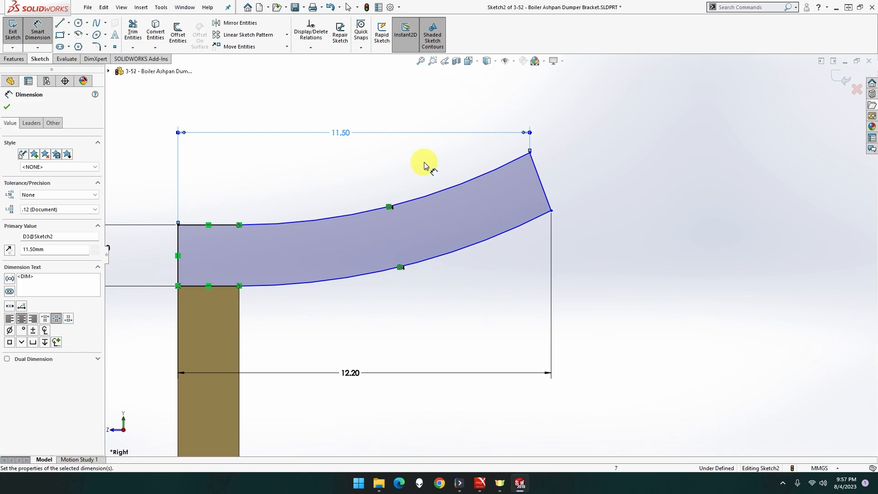
{"action": "key", "text": "Escape"}
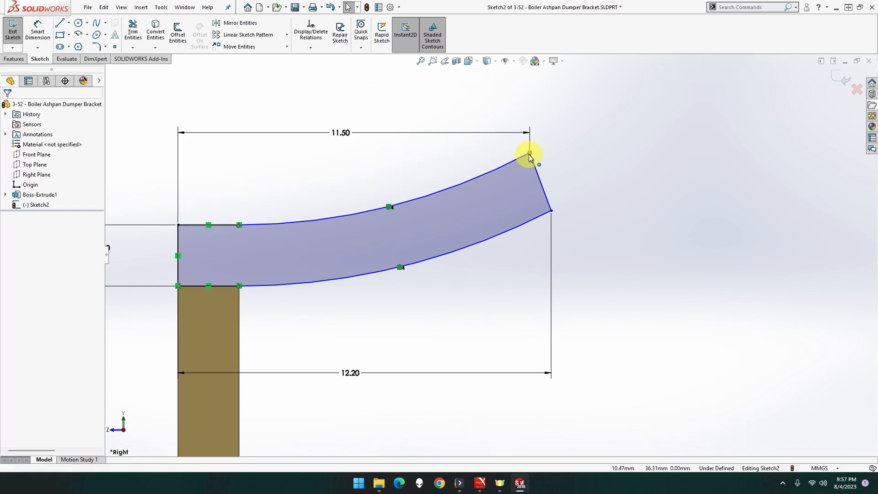
Dimension the radius of the profile's upper arc at 104 mm.
{"action": "left_click", "coordinate": [529, 153]}
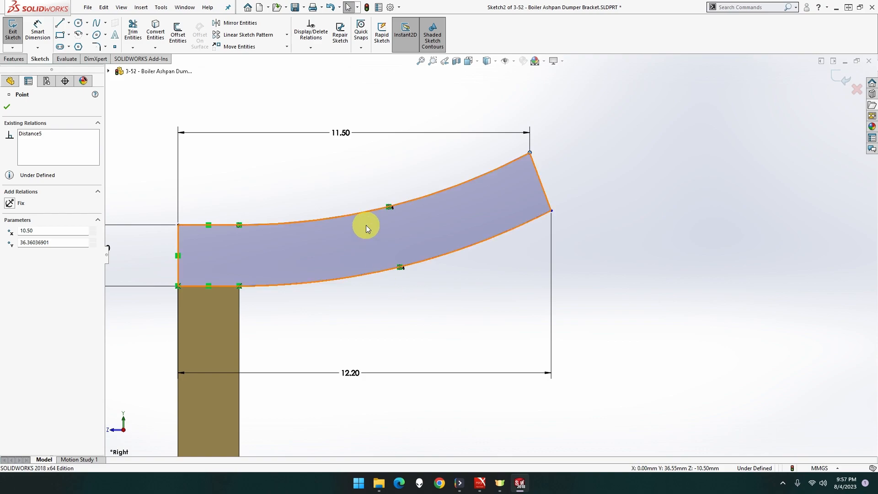
{"action": "left_click", "coordinate": [38, 31]}
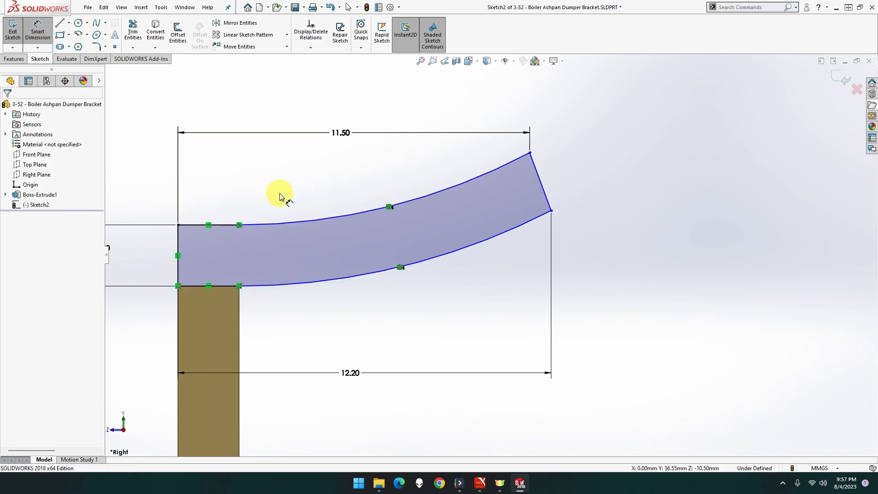
{"action": "left_click", "coordinate": [308, 221]}
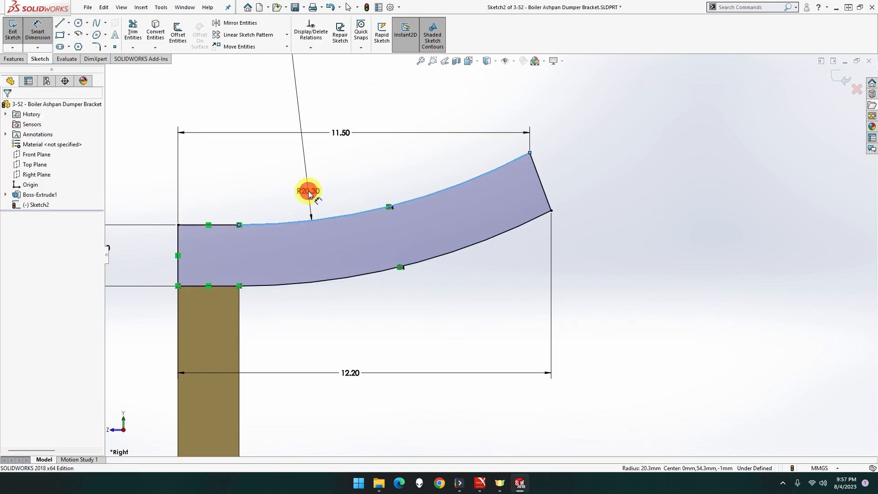
{"action": "left_click", "coordinate": [308, 191]}
{"action": "type", "text": "104"}
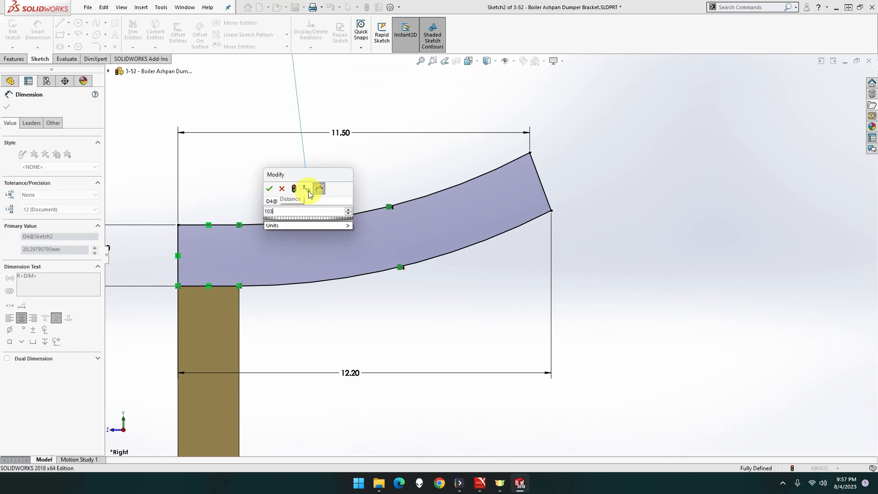
{"action": "key", "text": "Return"}
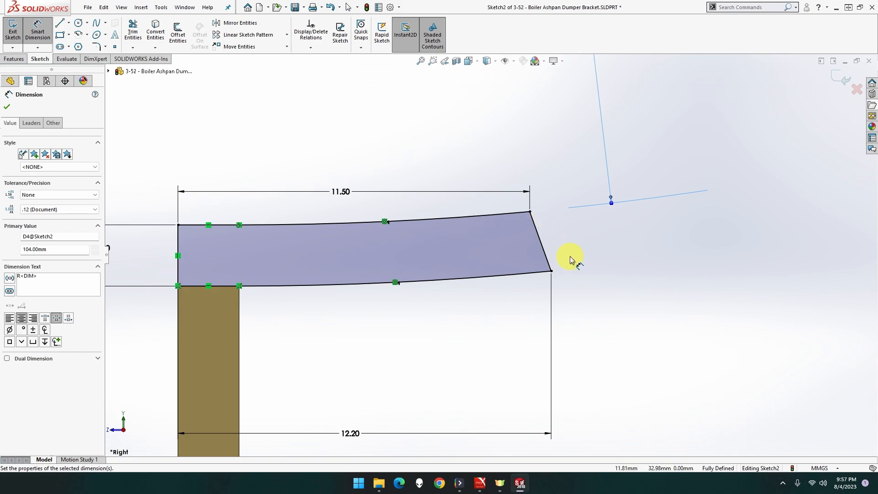
{"action": "key", "text": "Escape"}
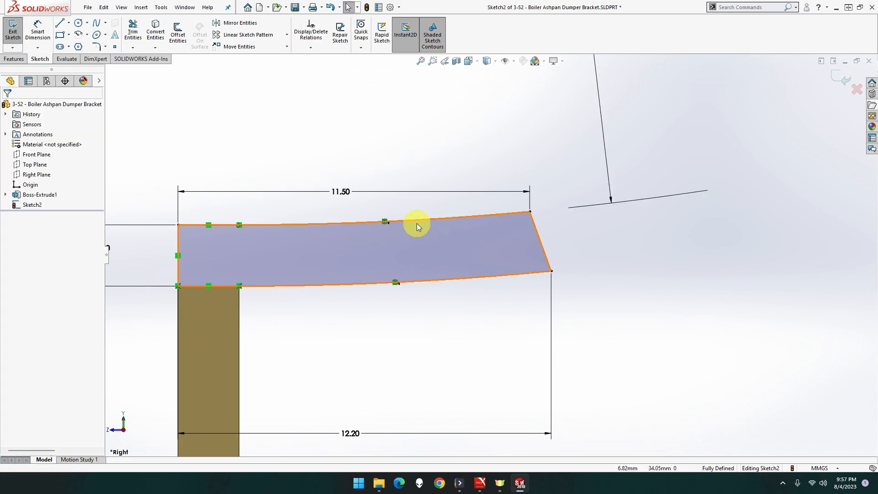
Delete the 11.5 mm horizontal dimension above the curved profile.
{"action": "left_click", "coordinate": [340, 198]}
{"action": "left_click", "coordinate": [362, 193]}
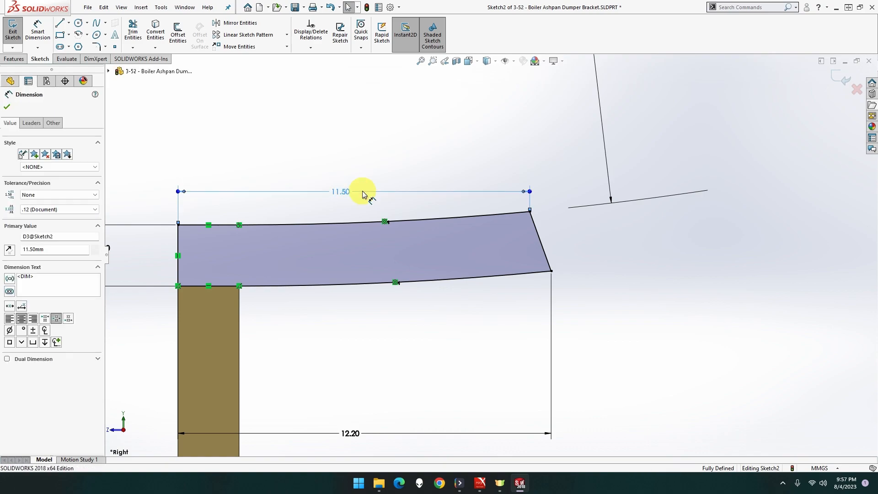
{"action": "key", "text": "Delete"}
Reposition the upper arc's outer endpoint so the end line leans inward by about 0.3 mm.
{"action": "left_click", "coordinate": [530, 212]}
{"action": "left_click_drag", "start_coordinate": [536, 212], "coordinate": [550, 212]}
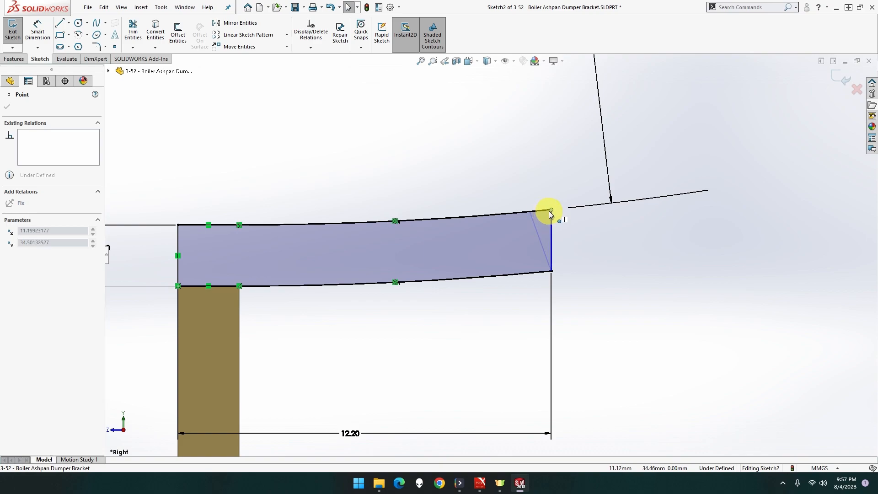
{"action": "left_click", "coordinate": [551, 211]}
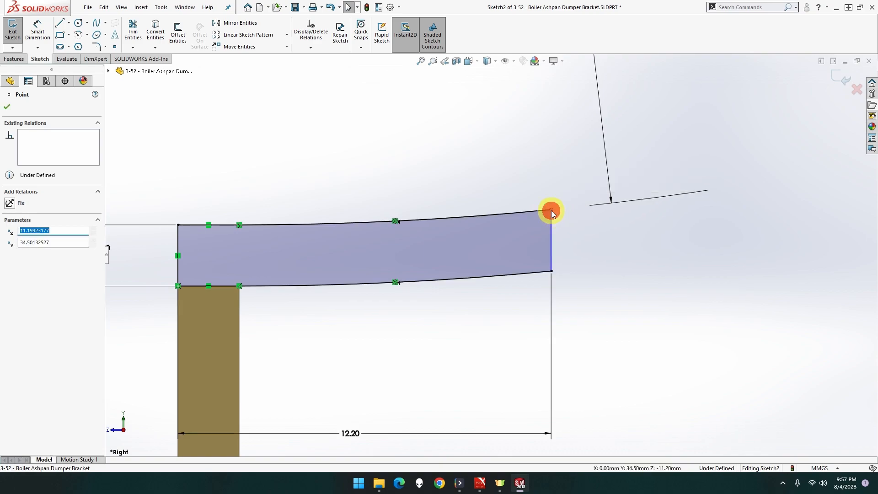
{"action": "left_click_drag", "start_coordinate": [547, 210], "coordinate": [540, 211]}
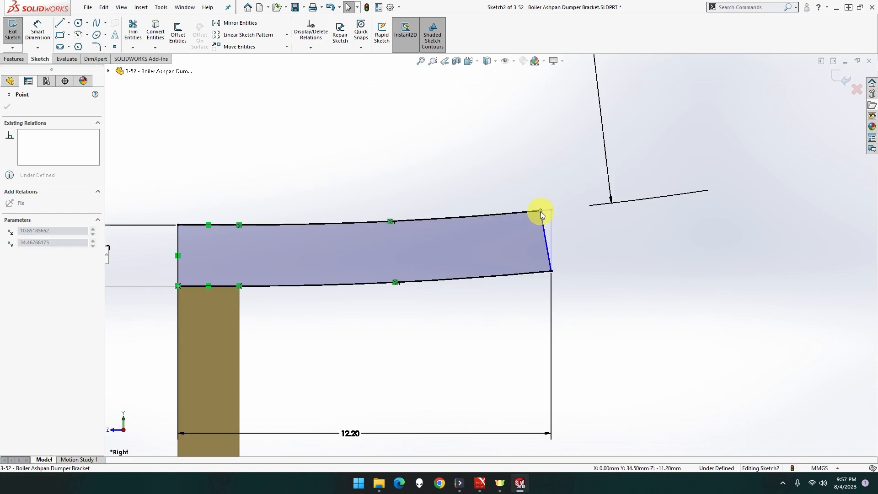
{"action": "left_click", "coordinate": [378, 188]}
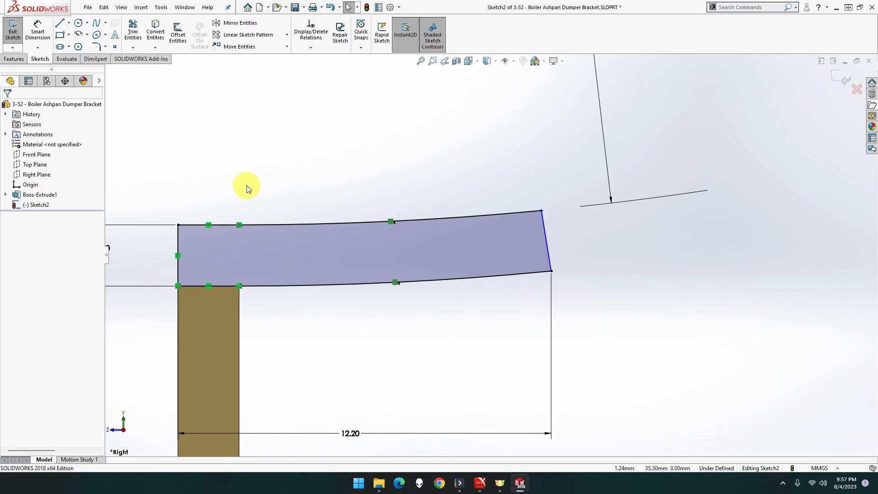
{"action": "left_click", "coordinate": [36, 31]}
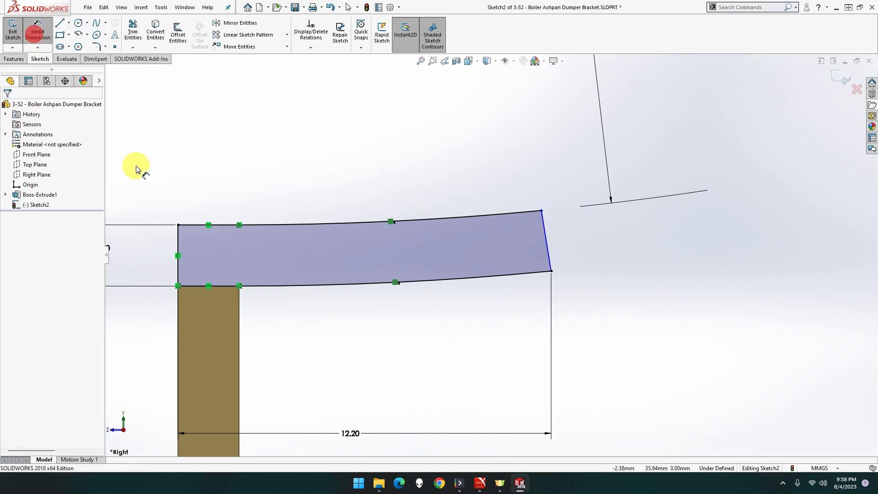
{"action": "left_click", "coordinate": [240, 287]}
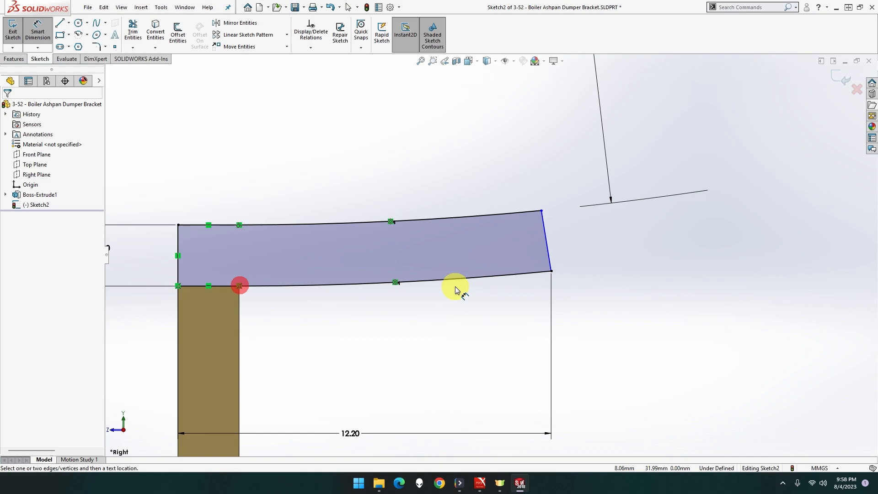
{"action": "left_click", "coordinate": [551, 272]}
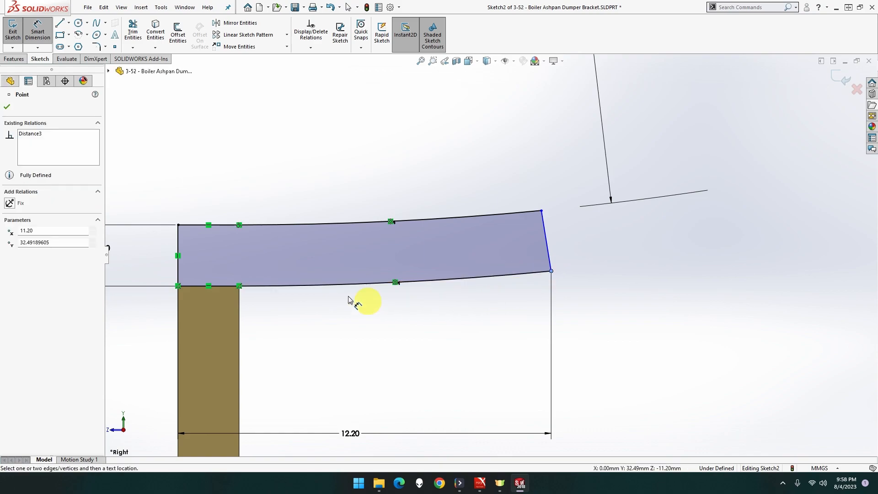
{"action": "left_click", "coordinate": [238, 300]}
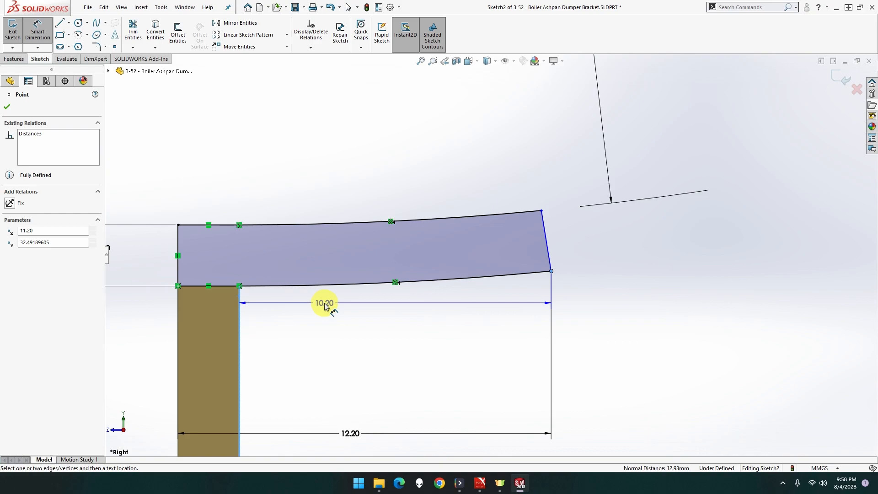
{"action": "key", "text": "Escape"}
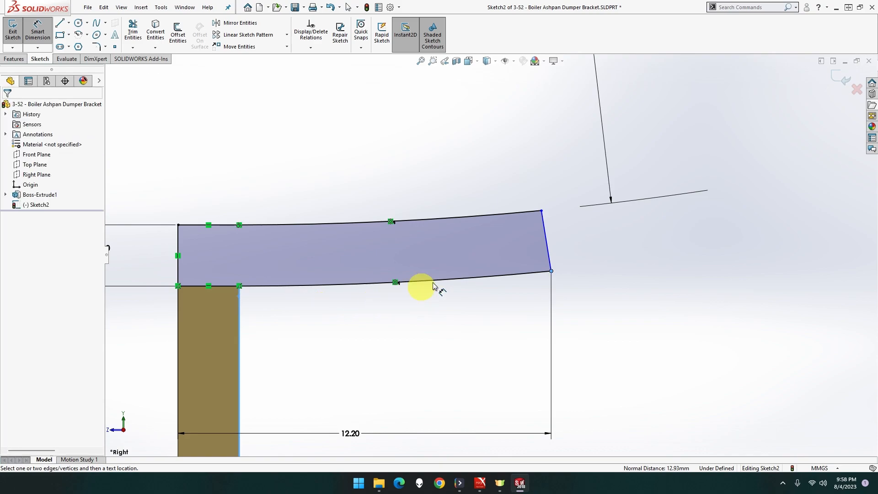
{"action": "left_click", "coordinate": [551, 270]}
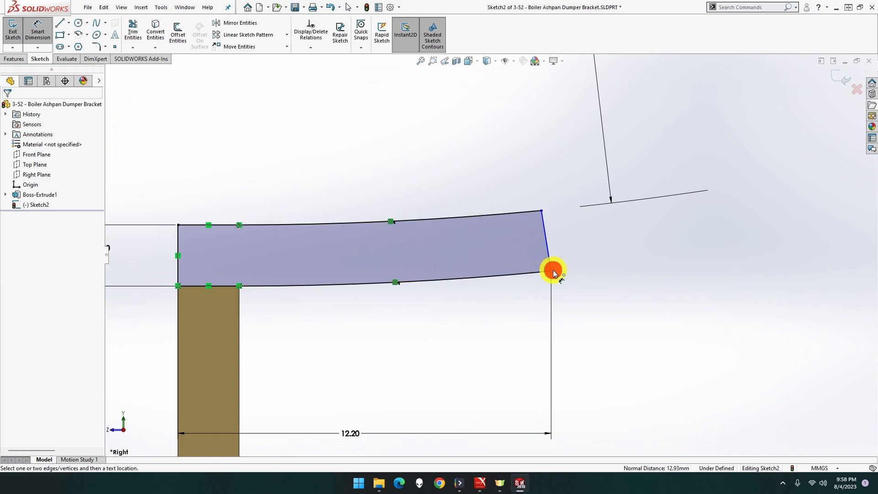
{"action": "left_click", "coordinate": [541, 212]}
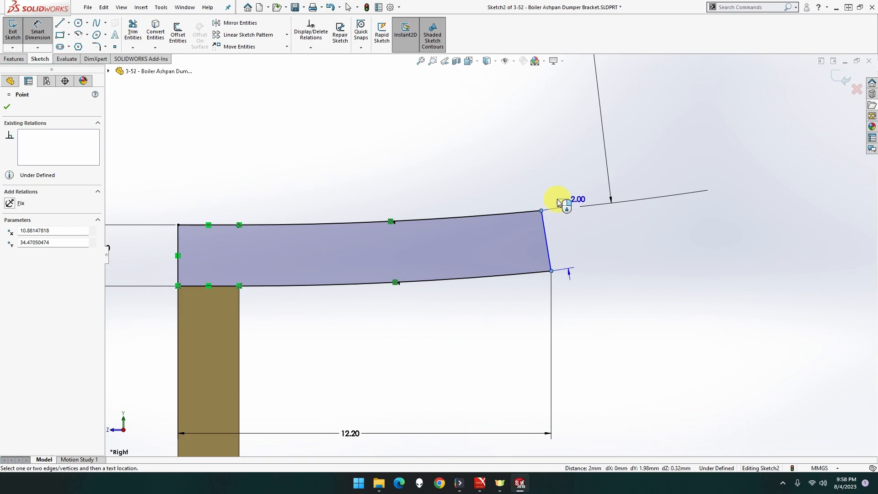
{"action": "key", "text": "Escape"}
{"action": "left_click", "coordinate": [542, 212]}
{"action": "key", "text": "Escape"}
{"action": "key", "text": "Escape"}
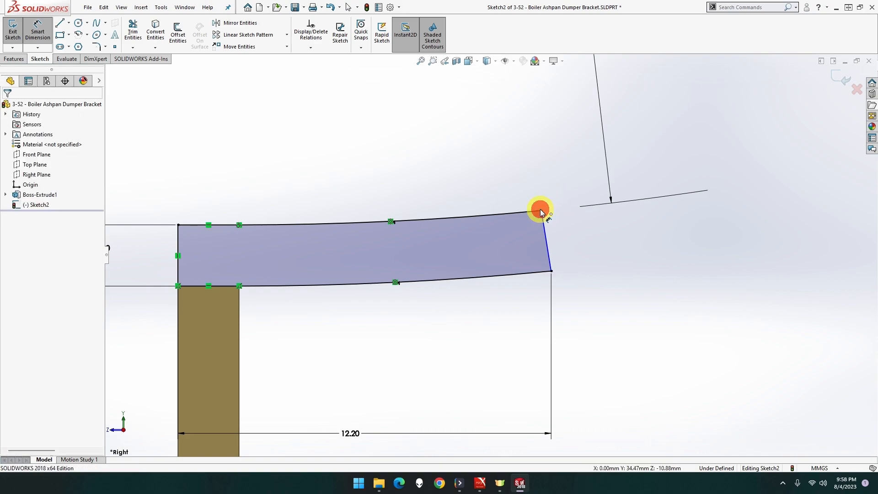
Add a vertical relation between the outer endpoints of the profile's upper and lower arcs.
{"action": "left_click", "coordinate": [541, 211]}
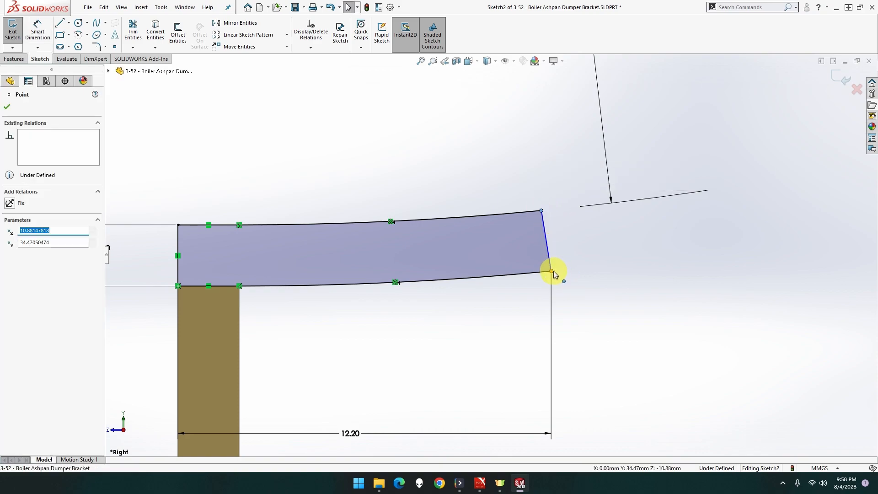
{"action": "left_click", "coordinate": [552, 271], "text": "ctrl"}
{"action": "left_click", "coordinate": [593, 231]}
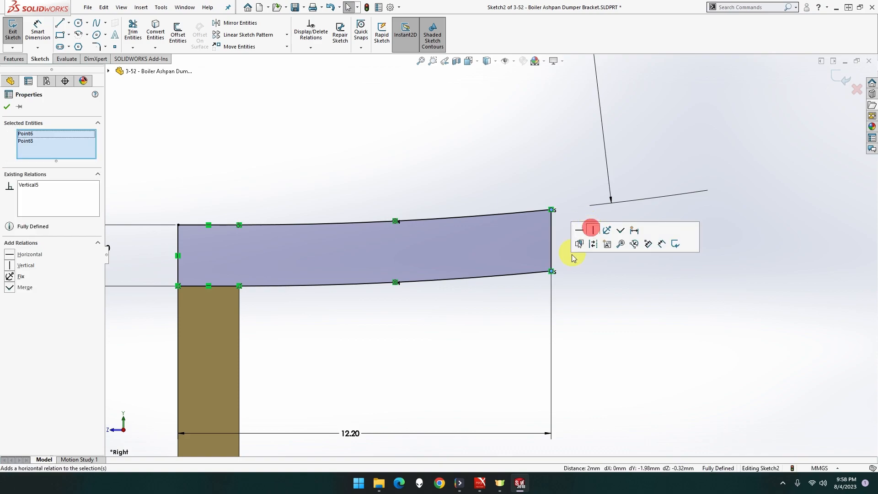
{"action": "left_click", "coordinate": [568, 270]}
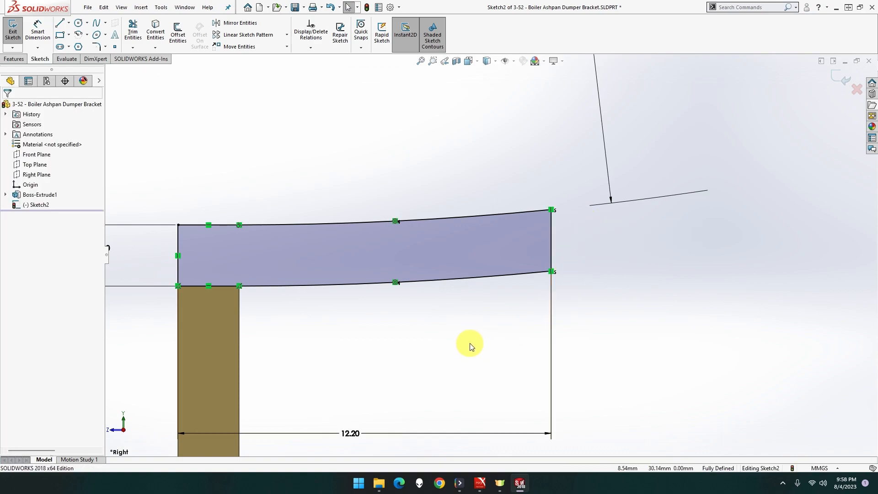
Extrude the curved flange profile as a boss, blind 8 mm in Direction 1 and blind 8 mm in Direction 2.
{"action": "scroll", "coordinate": [471, 346], "scroll_direction": "up", "scroll_amount": 4}
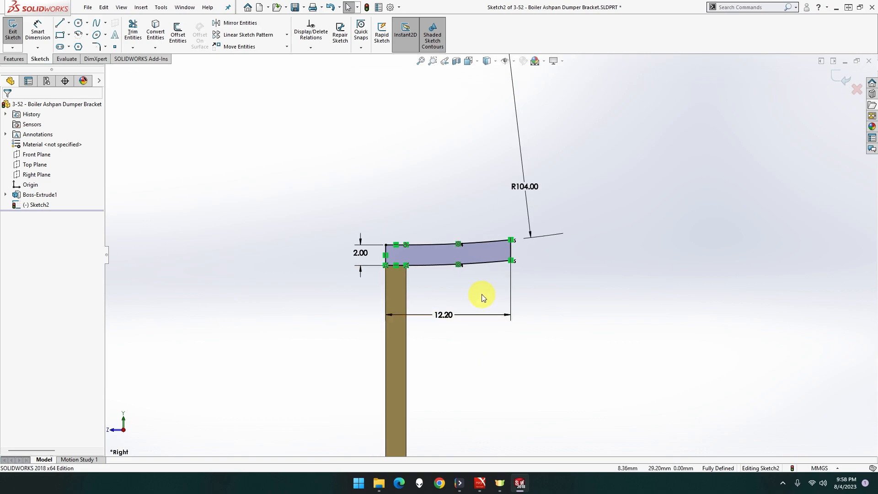
{"action": "scroll", "coordinate": [470, 342], "scroll_direction": "up", "scroll_amount": 3}
{"action": "left_click", "coordinate": [410, 303]}
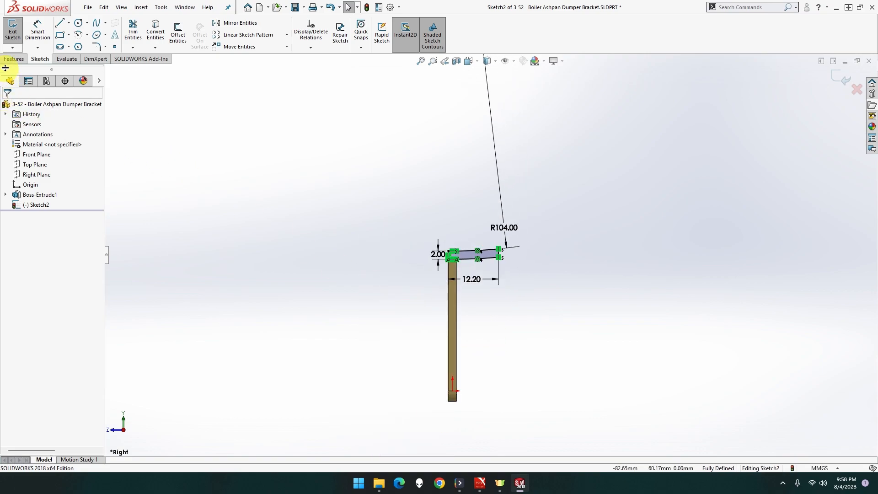
{"action": "middle_click_drag", "start_coordinate": [297, 217], "coordinate": [281, 231]}
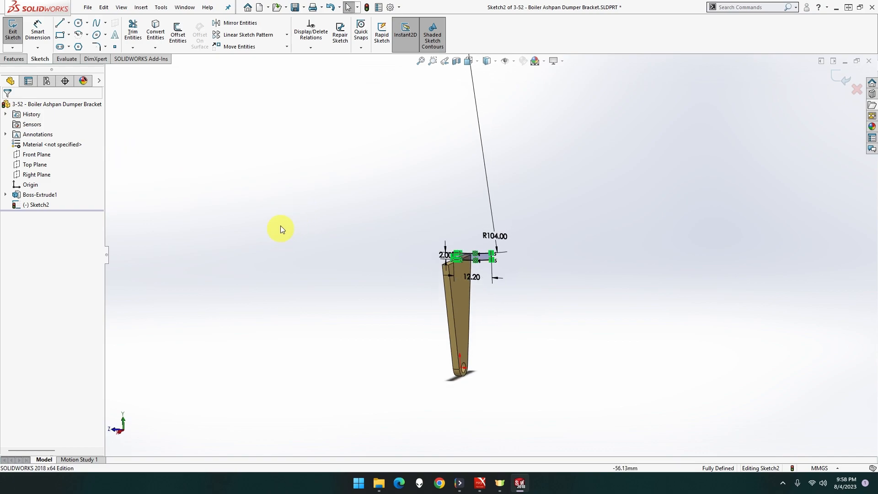
{"action": "left_click", "coordinate": [14, 58]}
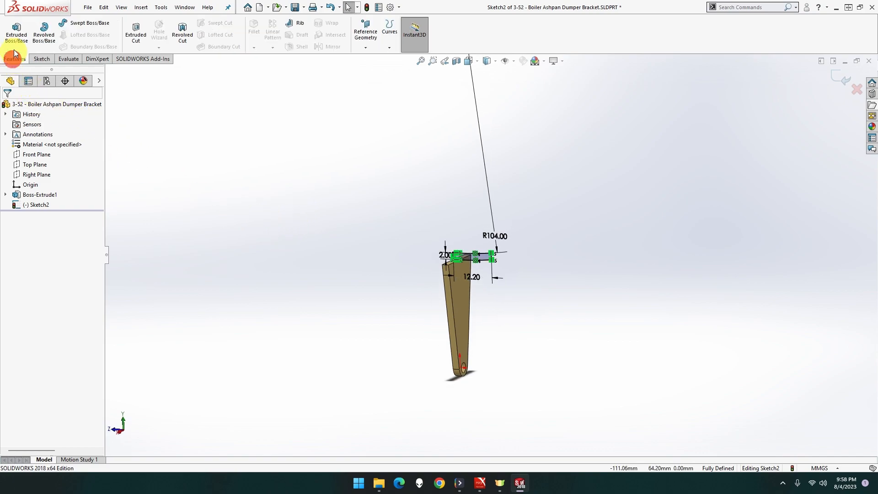
{"action": "left_click", "coordinate": [15, 38]}
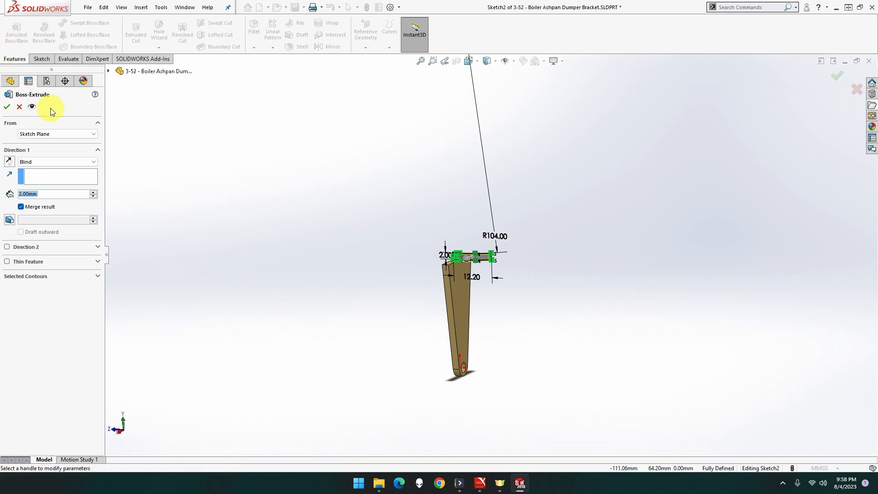
{"action": "type", "text": "8"}
{"action": "key", "text": "Tab"}
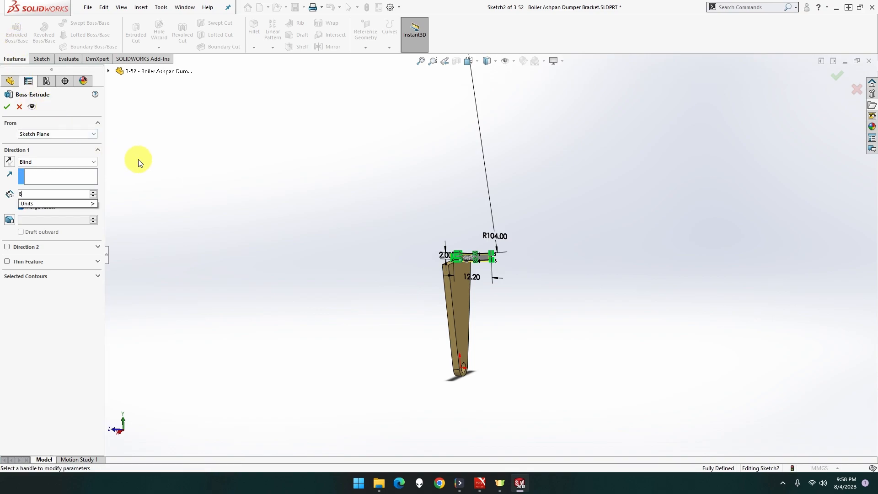
{"action": "left_click", "coordinate": [7, 246]}
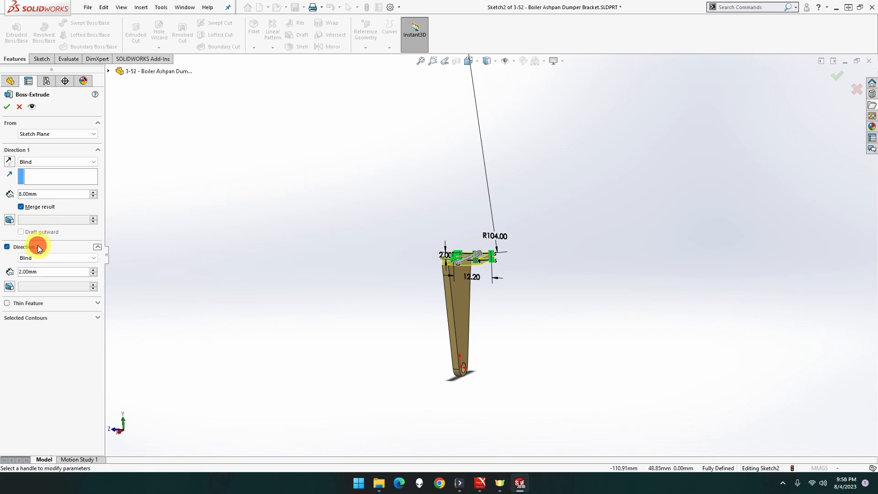
{"action": "left_click", "coordinate": [40, 272]}
{"action": "type", "text": "8"}
{"action": "key", "text": "Return"}
{"action": "left_click", "coordinate": [7, 106]}
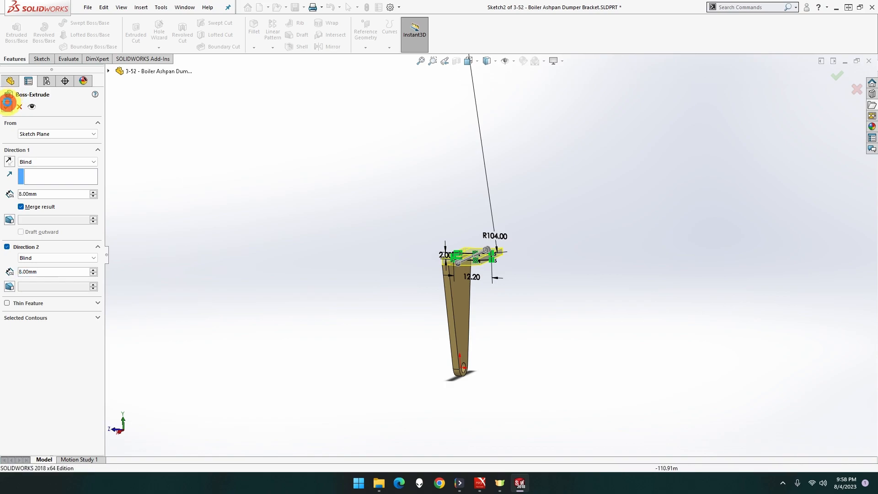
{"action": "left_click", "coordinate": [412, 254]}
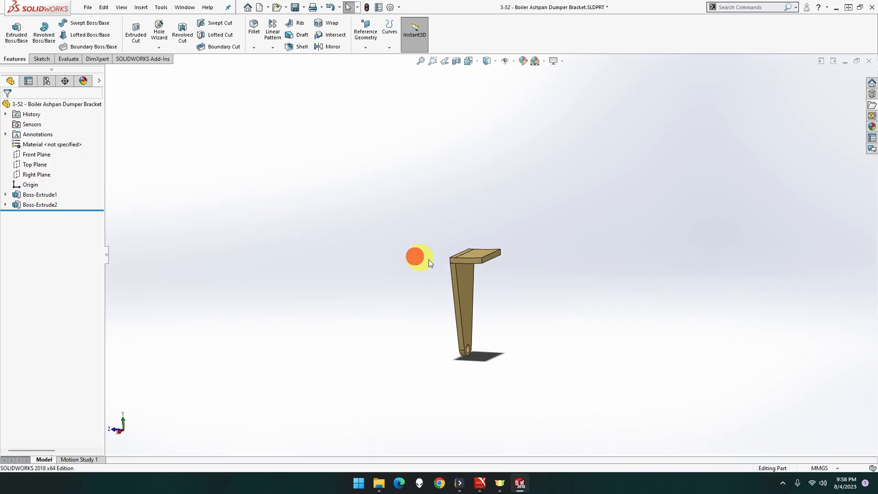
Start a sketch on the Top Plane and draw a circle about 4.6 mm in diameter over the flange, centred vertically in line with the origin.
{"action": "scroll", "coordinate": [487, 267], "scroll_direction": "down", "scroll_amount": 6}
{"action": "middle_click_drag", "start_coordinate": [498, 266], "coordinate": [398, 201]}
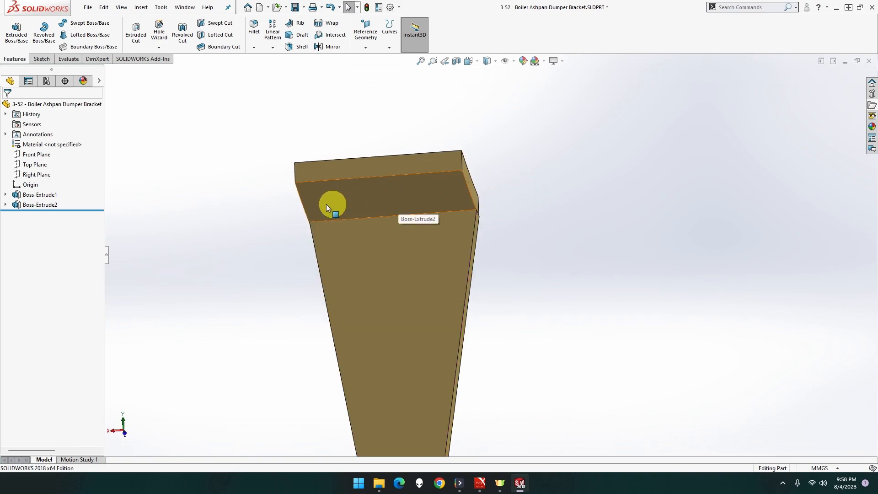
{"action": "middle_click_drag", "start_coordinate": [153, 194], "coordinate": [153, 174]}
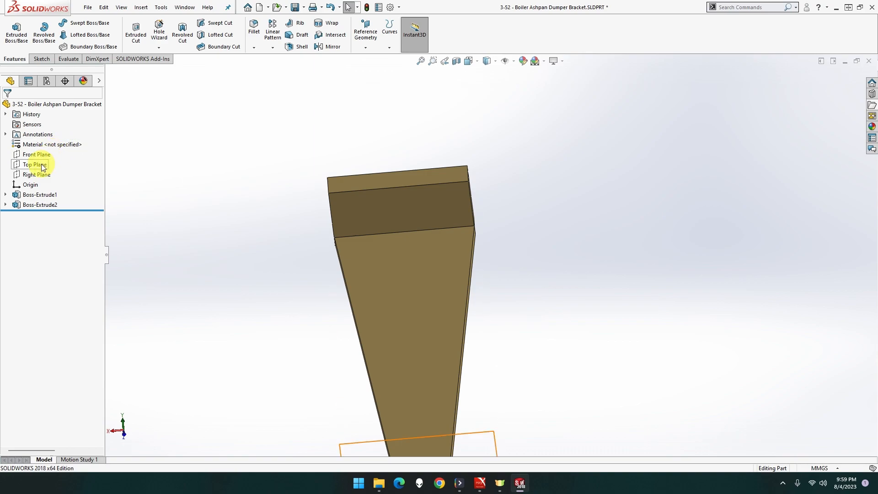
{"action": "middle_click_drag", "start_coordinate": [161, 182], "coordinate": [181, 112]}
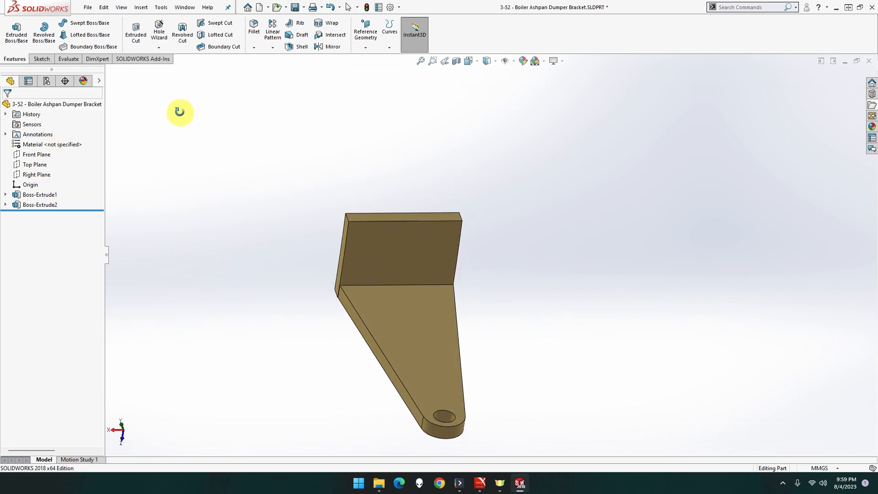
{"action": "right_click", "coordinate": [46, 166]}
{"action": "left_click", "coordinate": [93, 155]}
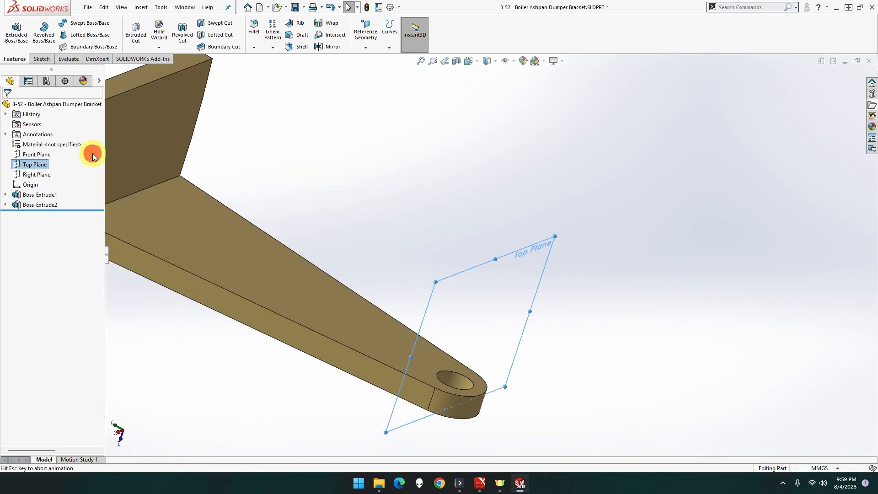
{"action": "right_click", "coordinate": [46, 166]}
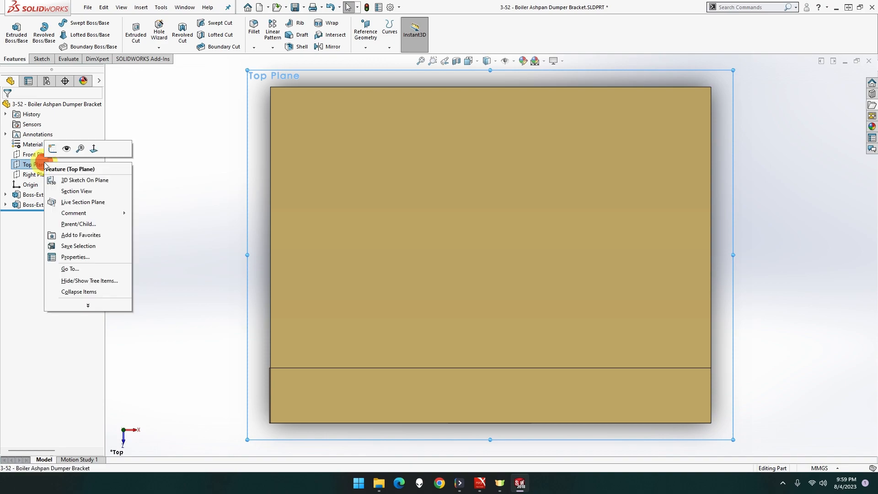
{"action": "left_click", "coordinate": [53, 149]}
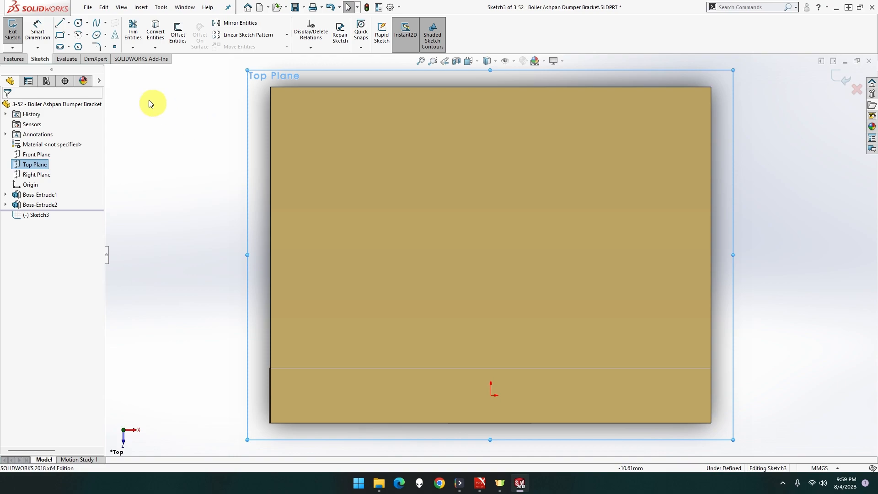
{"action": "left_click", "coordinate": [79, 24]}
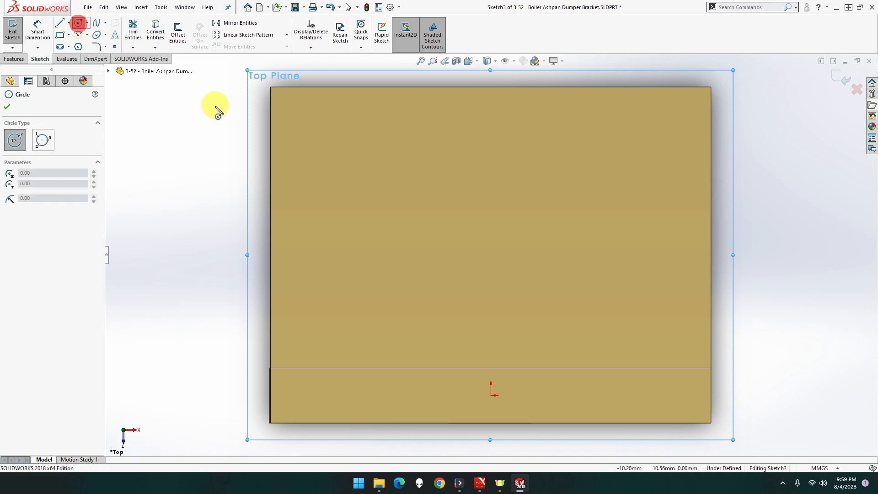
{"action": "left_click", "coordinate": [491, 185]}
{"action": "left_click", "coordinate": [521, 241]}
Dimension the circle's diameter at 4 mm.
{"action": "left_click", "coordinate": [37, 35]}
{"action": "left_click", "coordinate": [541, 146]}
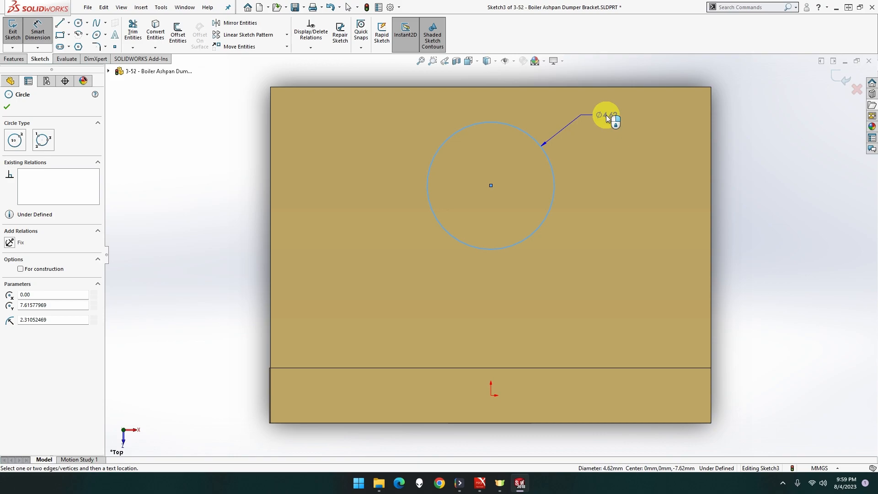
{"action": "left_click", "coordinate": [606, 118]}
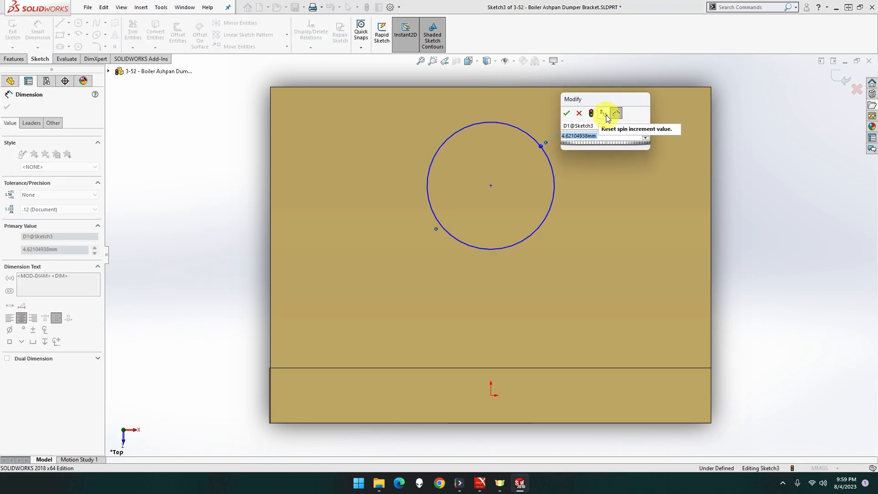
{"action": "type", "text": "4"}
{"action": "key", "text": "Return"}
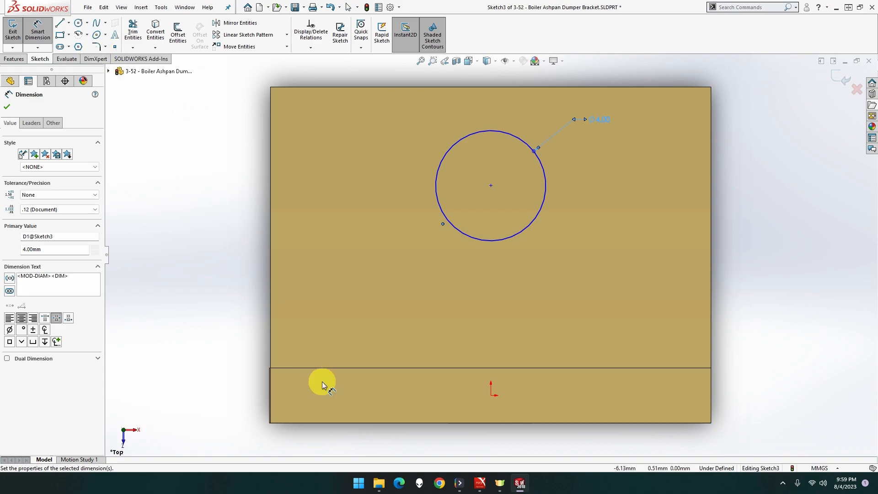
Dimension the circle's centre at 7 mm from the flange's long edge on the arm side.
{"action": "left_click", "coordinate": [325, 422]}
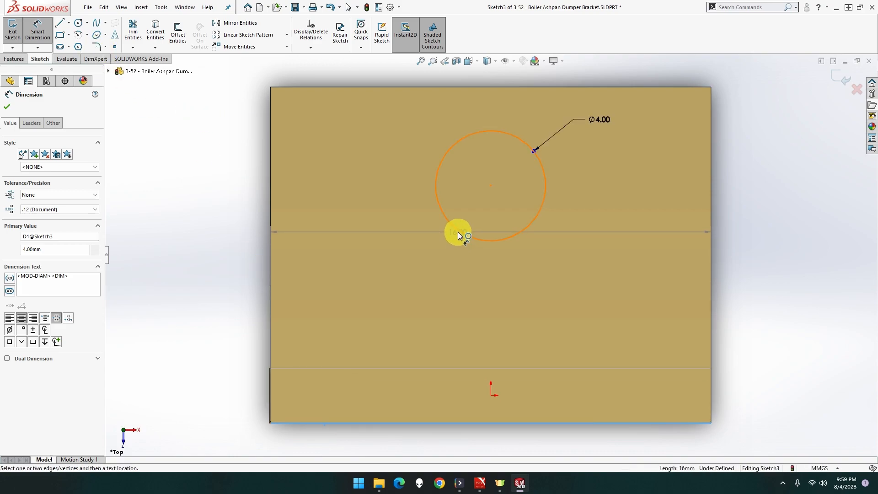
{"action": "left_click", "coordinate": [457, 231]}
{"action": "left_click", "coordinate": [204, 252]}
{"action": "left_click", "coordinate": [151, 249]}
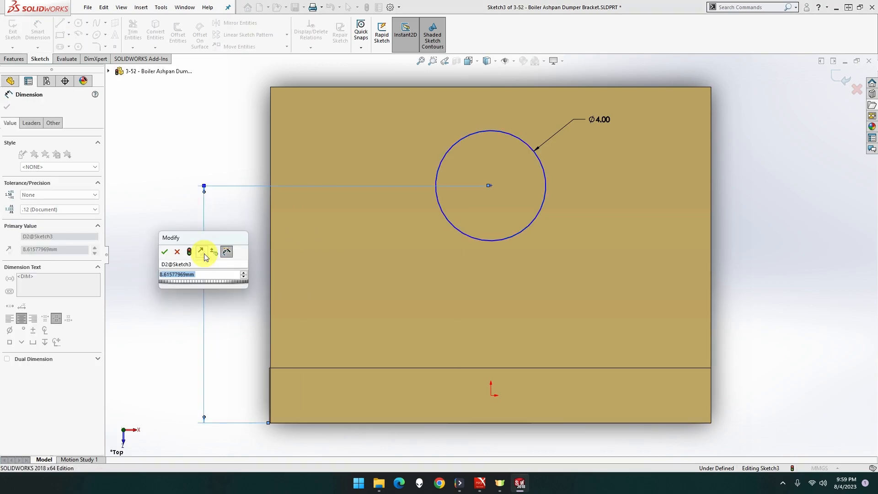
Dimension the circle's centre at 8 mm from the flange's short side edge.
{"action": "left_click", "coordinate": [270, 228]}
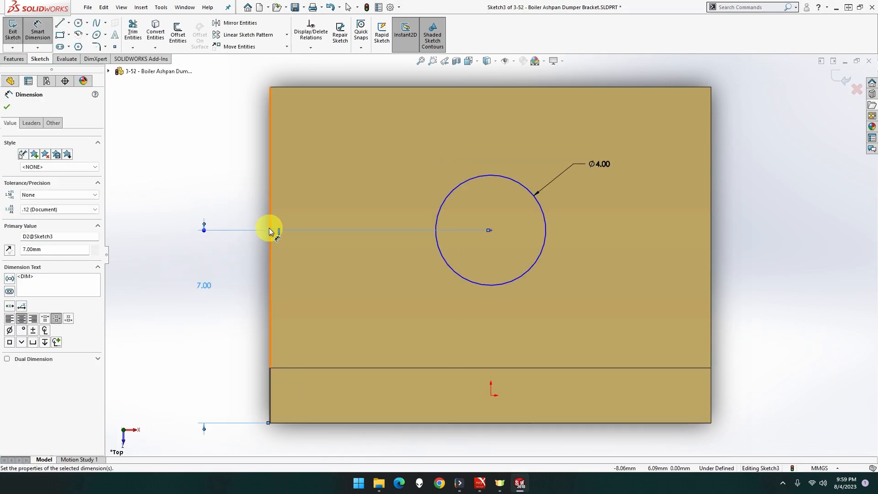
{"action": "left_click", "coordinate": [437, 225]}
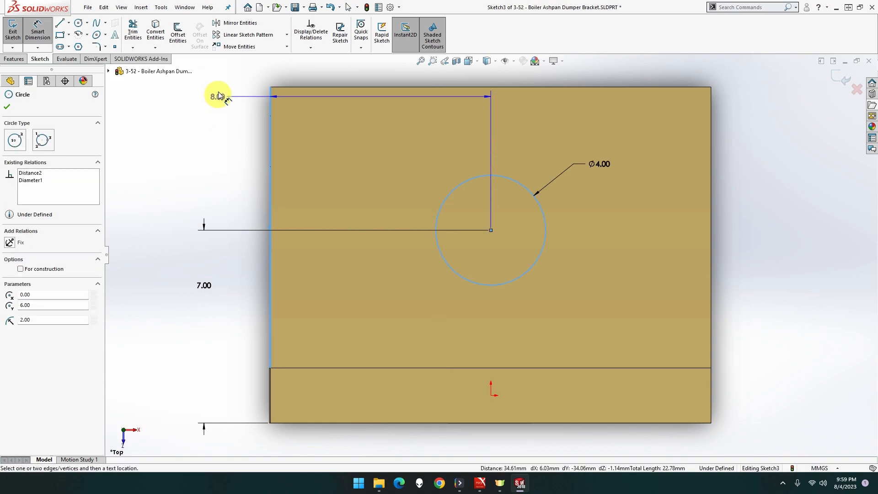
{"action": "left_click", "coordinate": [219, 79]}
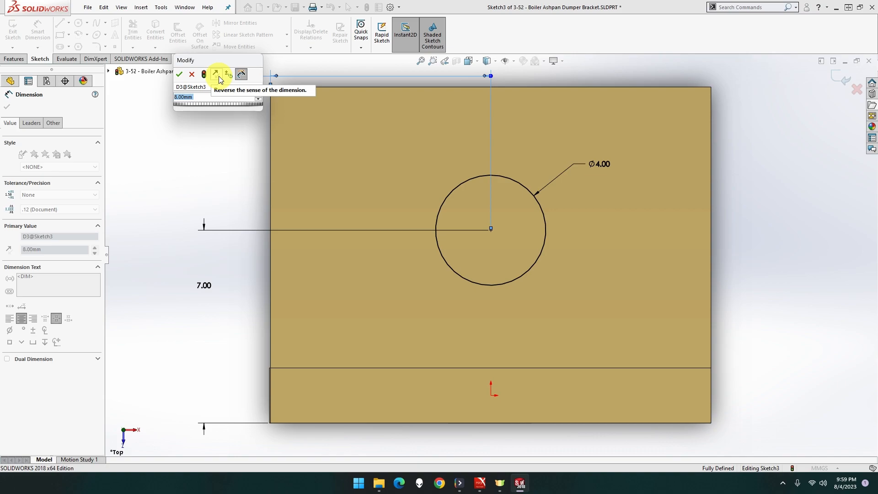
{"action": "key", "text": "Return"}
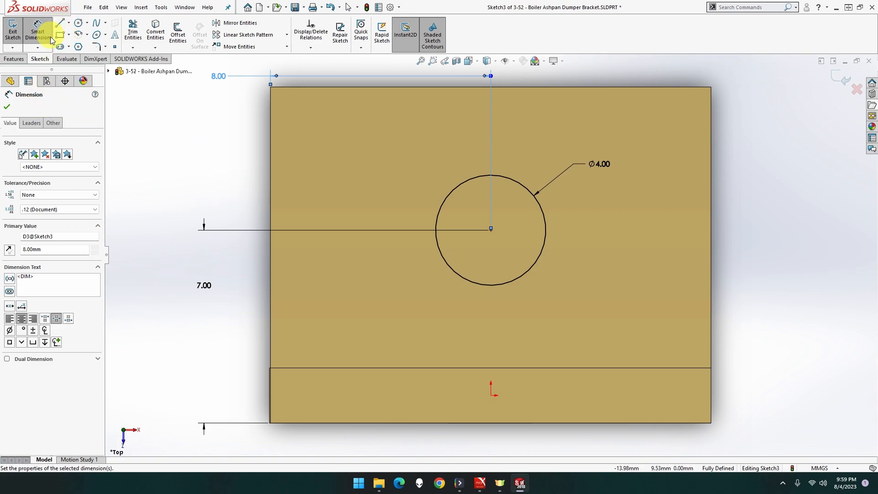
Cut the 4 mm circle through the flange with a reversed Extruded Cut using the Up To Next end condition.
{"action": "left_click", "coordinate": [14, 59]}
{"action": "left_click", "coordinate": [137, 33]}
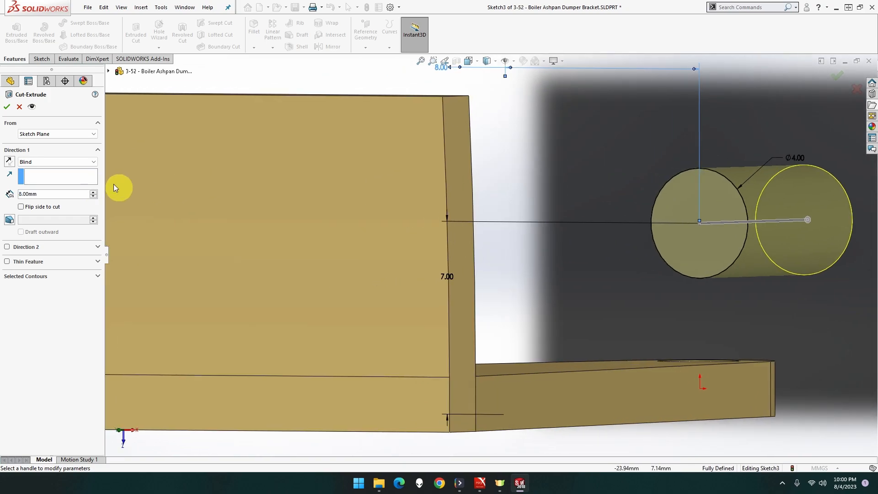
{"action": "left_click", "coordinate": [9, 164]}
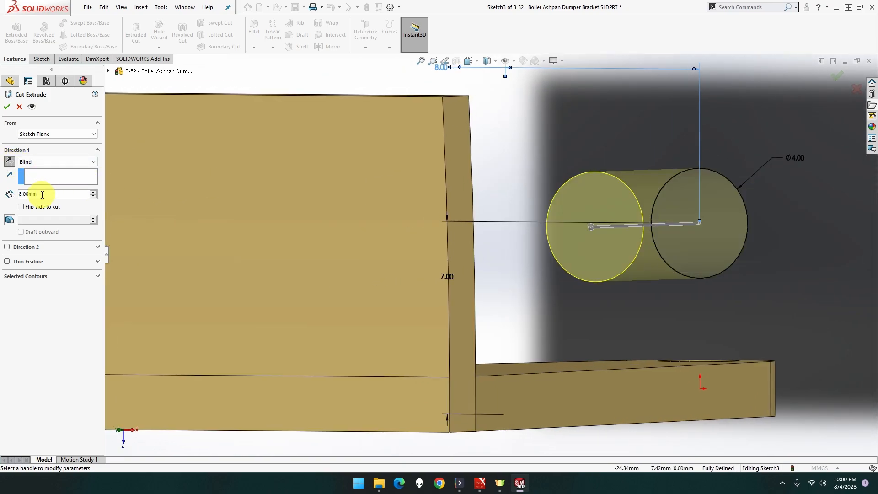
{"action": "left_click", "coordinate": [39, 163]}
{"action": "left_click", "coordinate": [42, 188]}
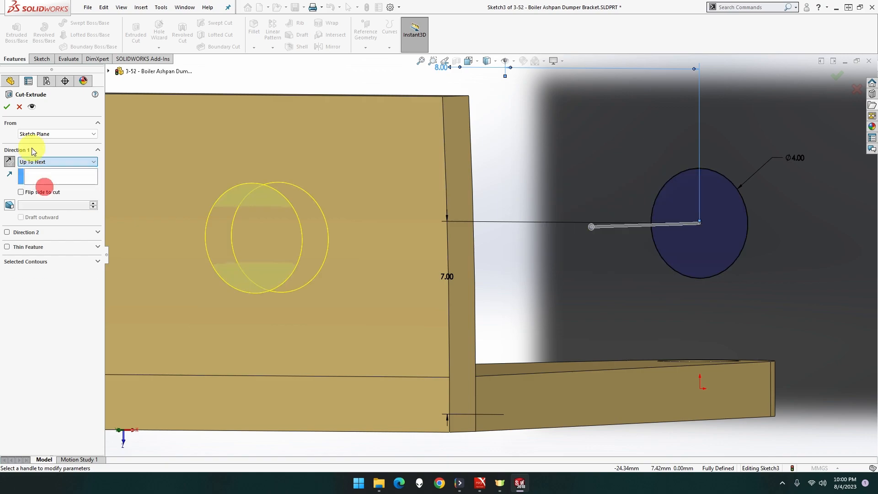
{"action": "left_click", "coordinate": [7, 107]}
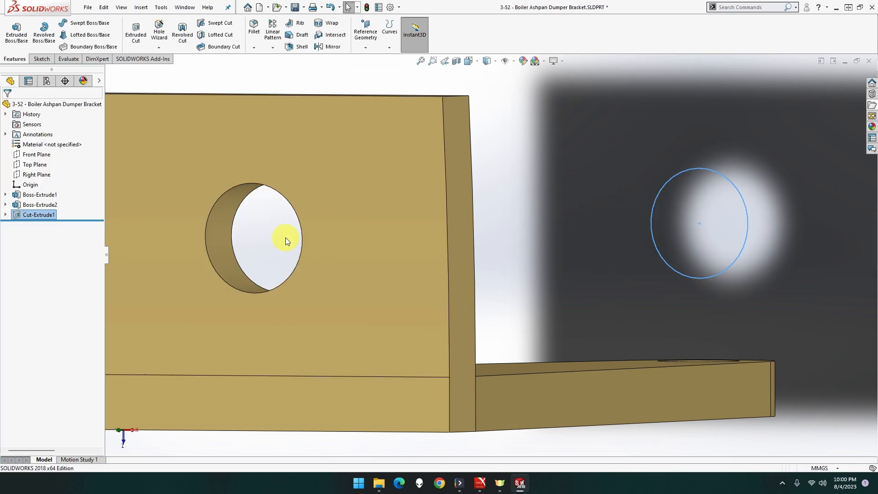
Fillet the outer bottom edge of the bend between the flange and the arm with a 2 mm radius.
{"action": "key", "text": "f"}
{"action": "middle_click_drag", "start_coordinate": [591, 231], "coordinate": [492, 211]}
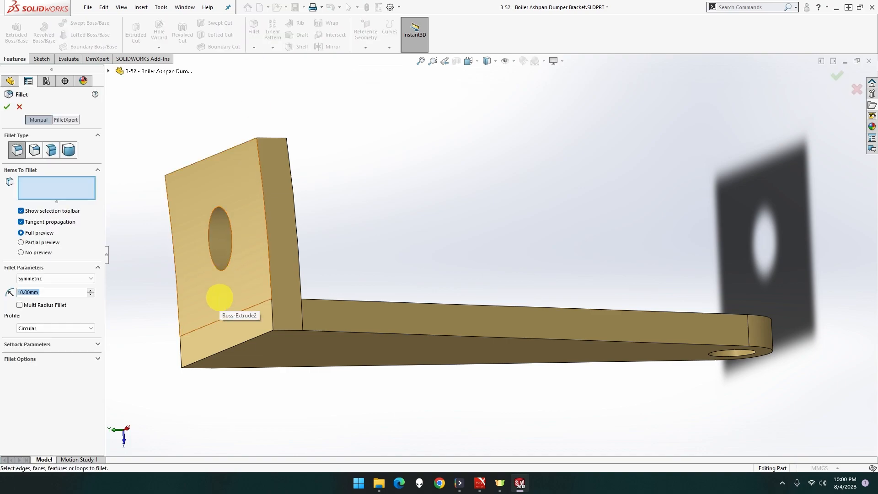
{"action": "left_click", "coordinate": [236, 345]}
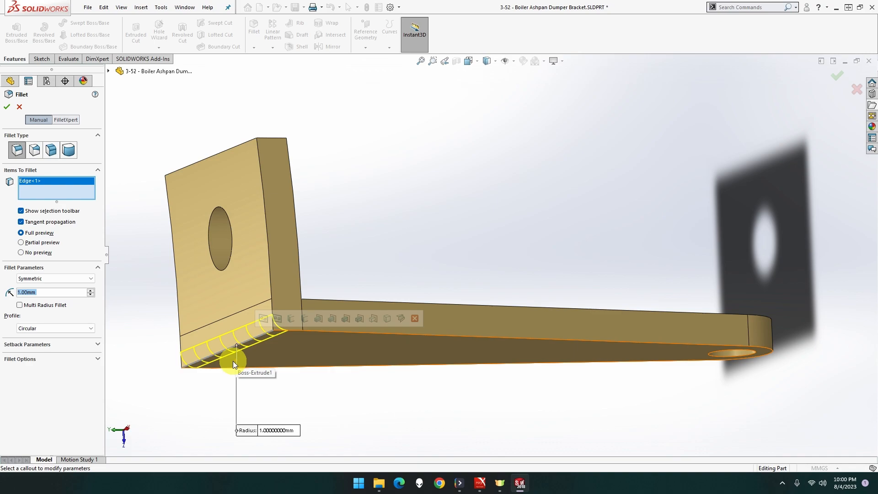
{"action": "type", "text": "2"}
{"action": "key", "text": "Tab"}
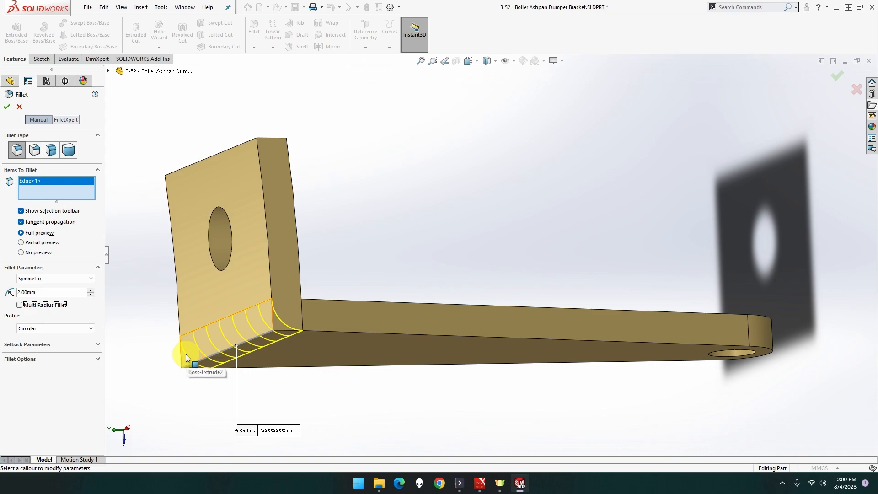
{"action": "middle_click_drag", "start_coordinate": [257, 320], "coordinate": [240, 333]}
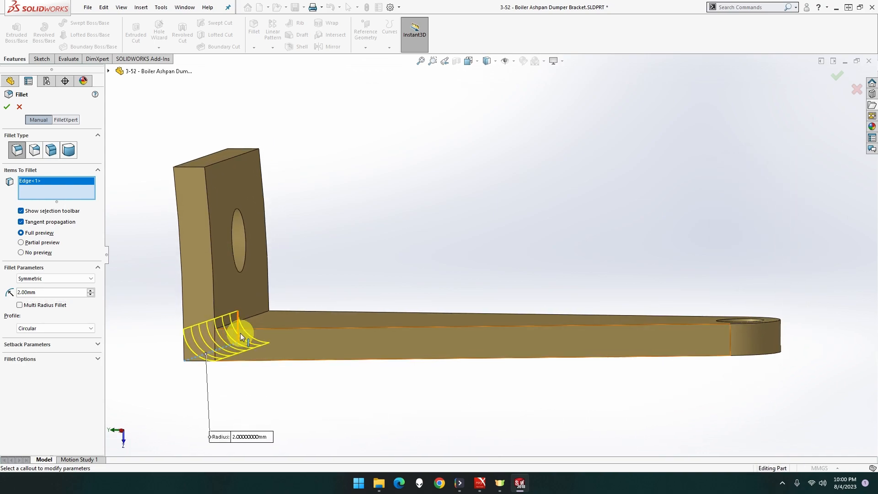
{"action": "left_click", "coordinate": [6, 108]}
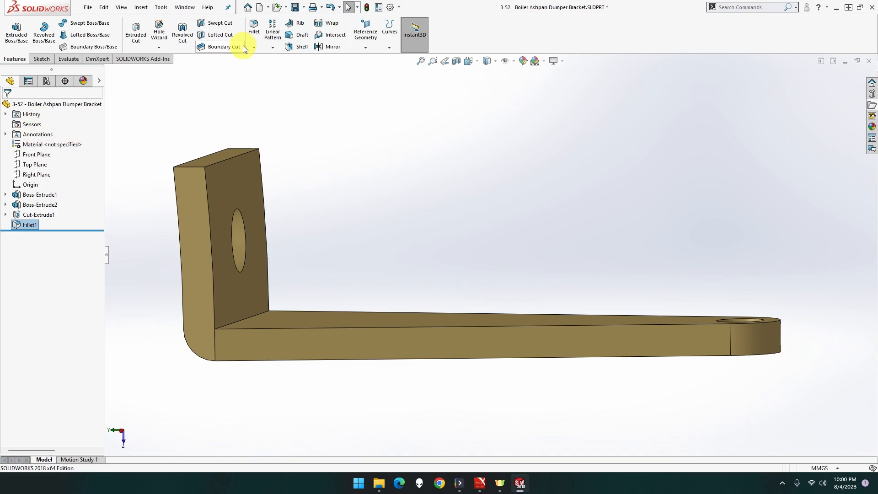
Fillet the inner corner edge between the flange and the arm with a 1 mm radius.
{"action": "left_click", "coordinate": [254, 26]}
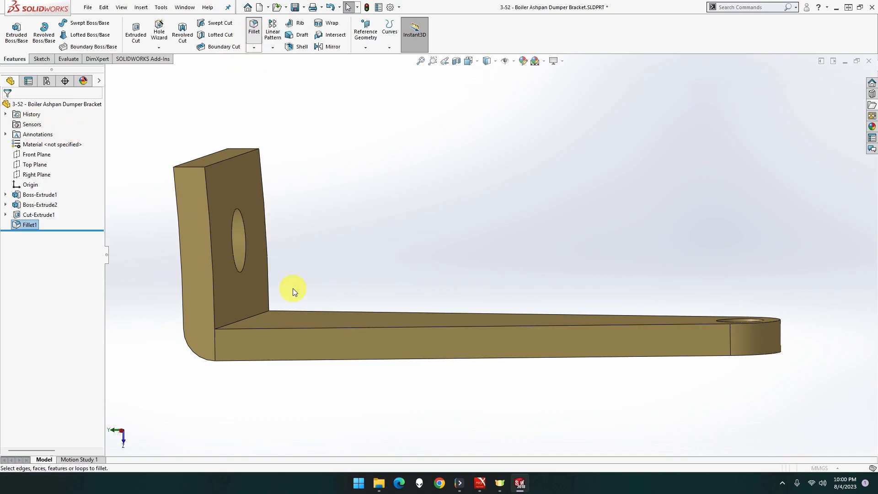
{"action": "left_click", "coordinate": [261, 312]}
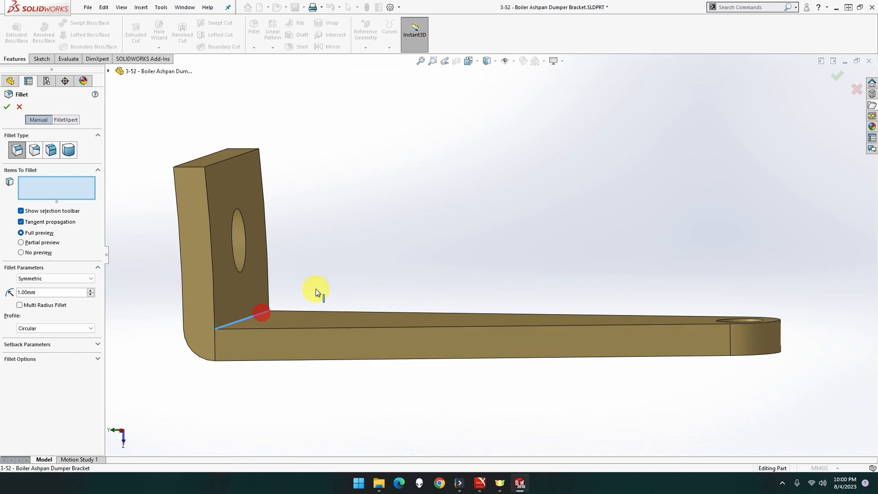
{"action": "left_click", "coordinate": [6, 107]}
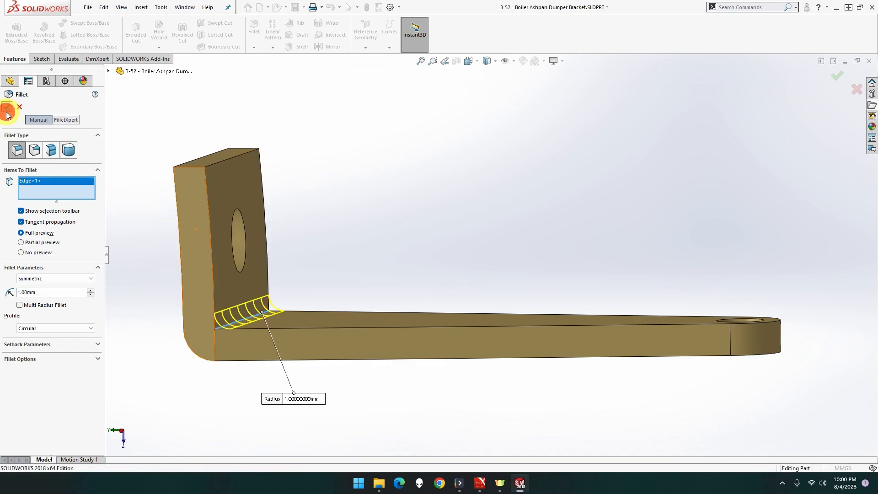
{"action": "mouse_move", "coordinate": [317, 249]}
{"action": "middle_mouse_down"}
{"action": "mouse_move", "coordinate": [343, 231]}
{"action": "mouse_move", "coordinate": [337, 256]}
{"action": "mouse_move", "coordinate": [347, 266]}
{"action": "mouse_move", "coordinate": [310, 260]}
{"action": "middle_mouse_up"}
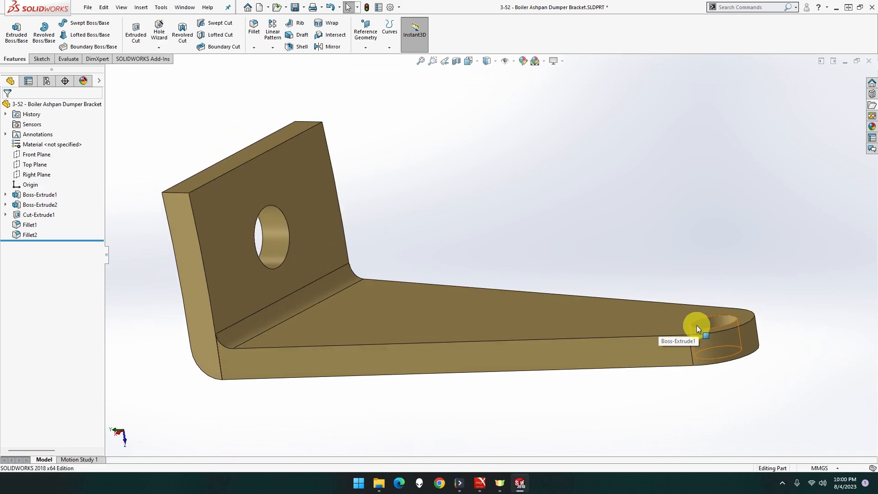
Sketch a circle of about 1.46 mm radius on the arm's flange-side face, centred on the origin inside the hole at the rounded end.
{"action": "middle_click_drag", "start_coordinate": [714, 325], "coordinate": [399, 256]}
{"action": "scroll", "coordinate": [399, 256], "scroll_direction": "down", "scroll_amount": 3}
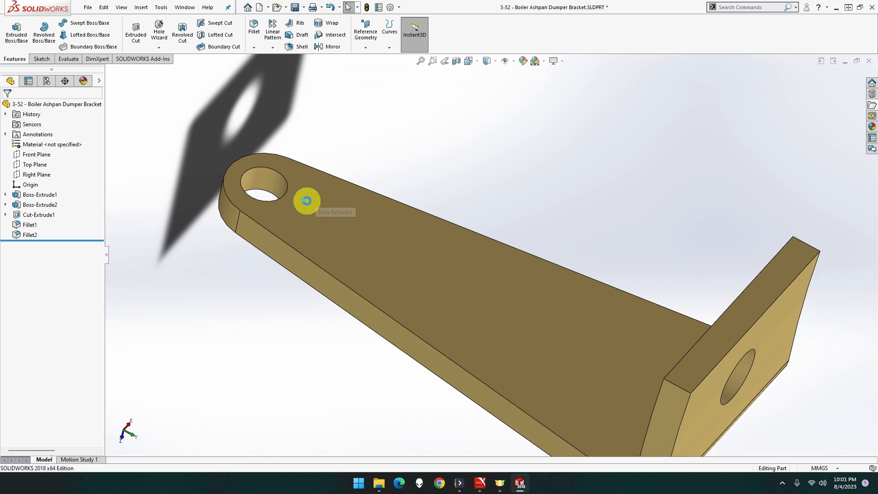
{"action": "left_click", "coordinate": [374, 215]}
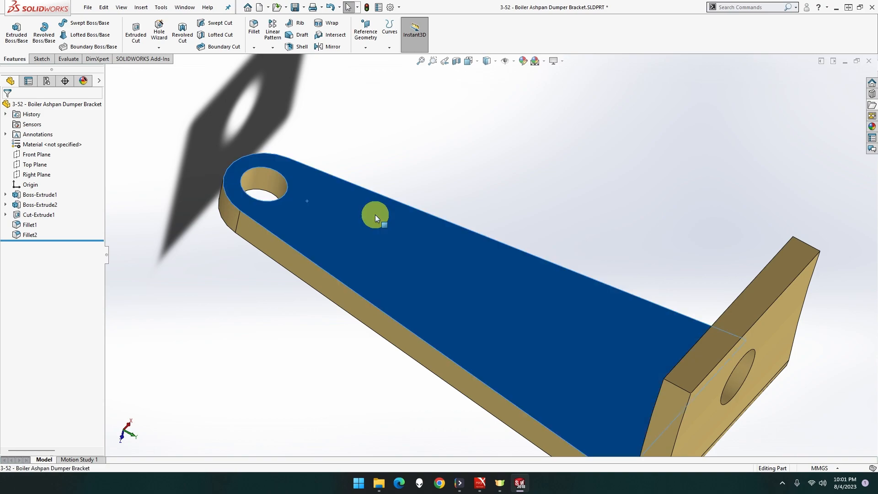
{"action": "right_click", "coordinate": [373, 215]}
{"action": "left_click", "coordinate": [366, 188]}
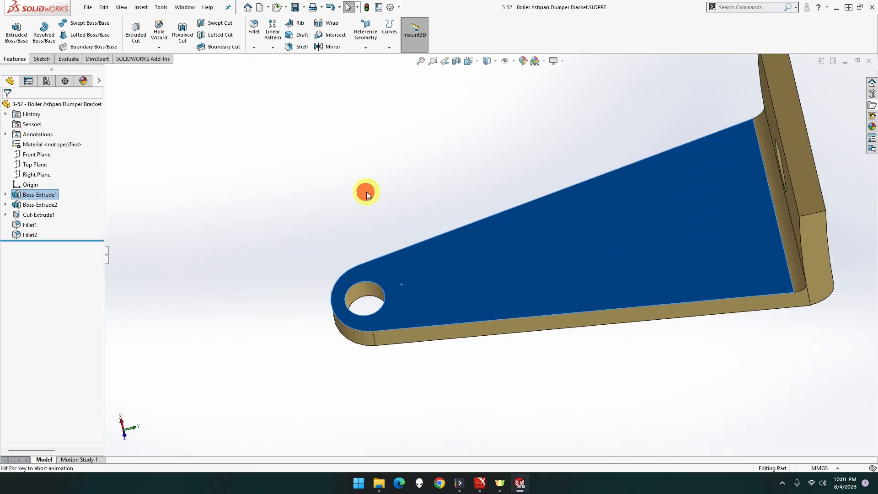
{"action": "scroll", "coordinate": [485, 407], "scroll_direction": "down", "scroll_amount": 2}
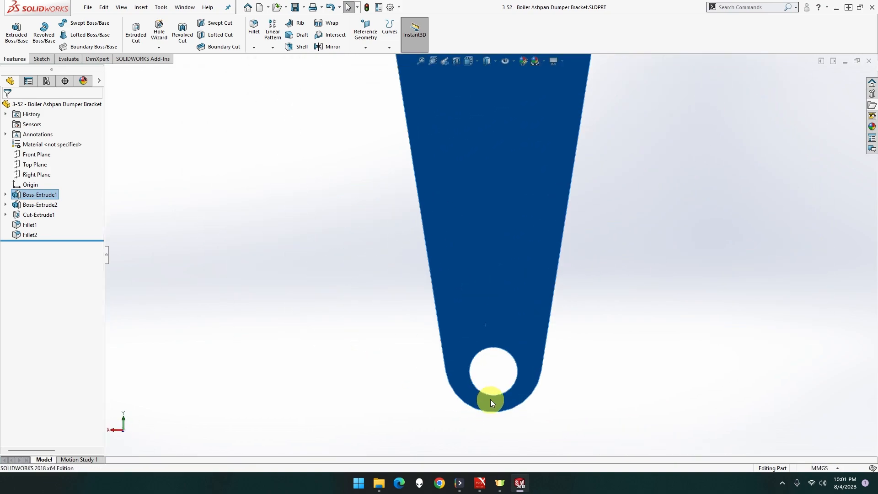
{"action": "right_click", "coordinate": [500, 311]}
{"action": "left_click", "coordinate": [525, 263]}
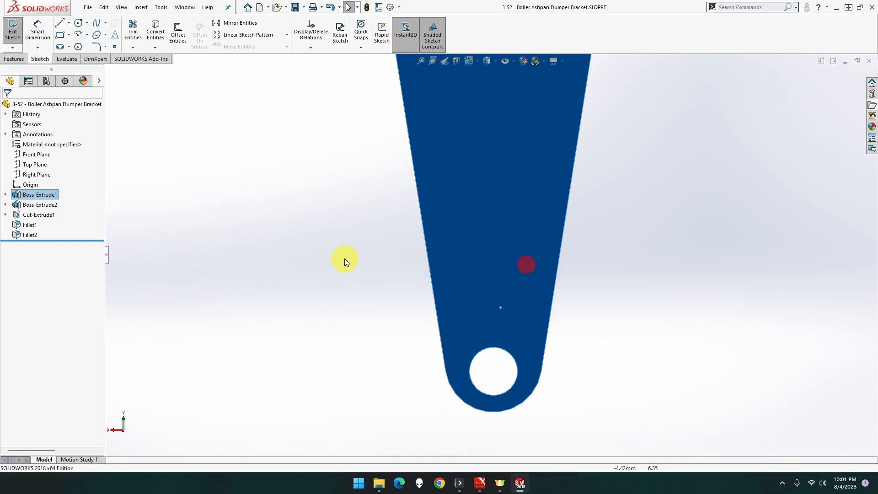
{"action": "left_click", "coordinate": [344, 259]}
{"action": "left_click", "coordinate": [78, 27]}
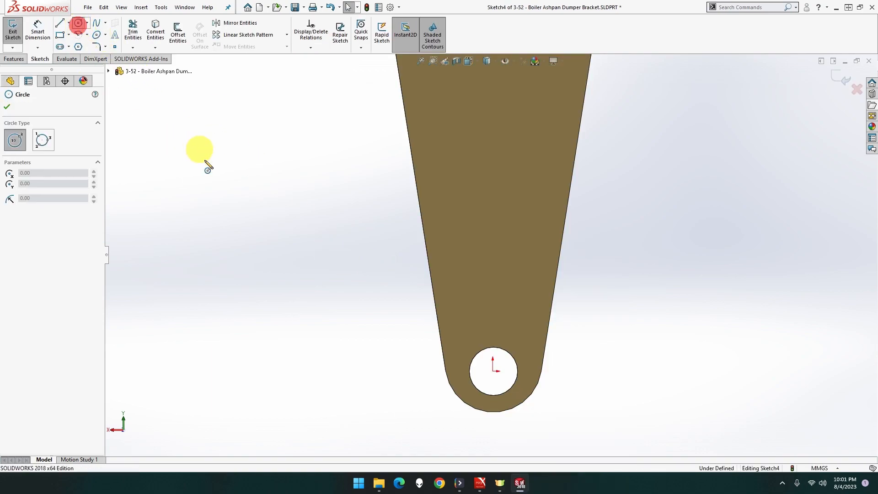
{"action": "left_click", "coordinate": [492, 371]}
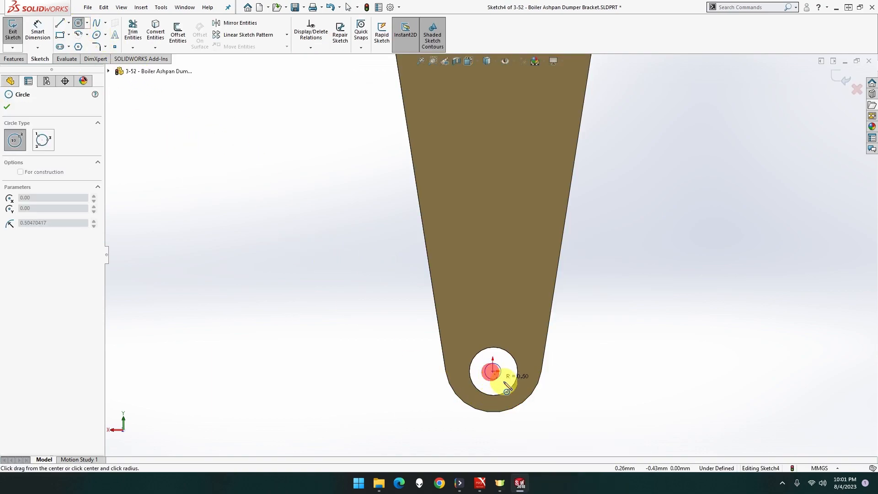
{"action": "left_click", "coordinate": [509, 384]}
Set up a blind Extruded Boss of the circle with 4 mm in Direction 1 and 5 mm in Direction 2.
{"action": "middle_click_drag", "start_coordinate": [412, 361], "coordinate": [448, 358]}
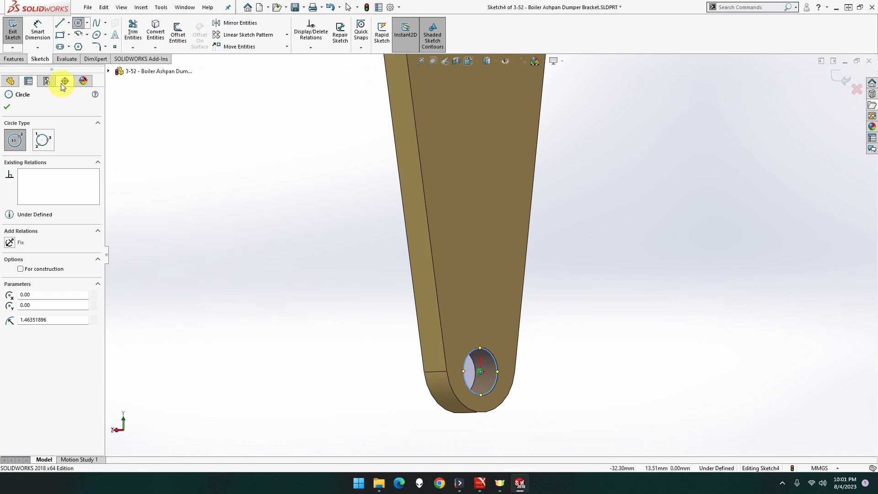
{"action": "left_click", "coordinate": [23, 60]}
{"action": "left_click", "coordinate": [16, 32]}
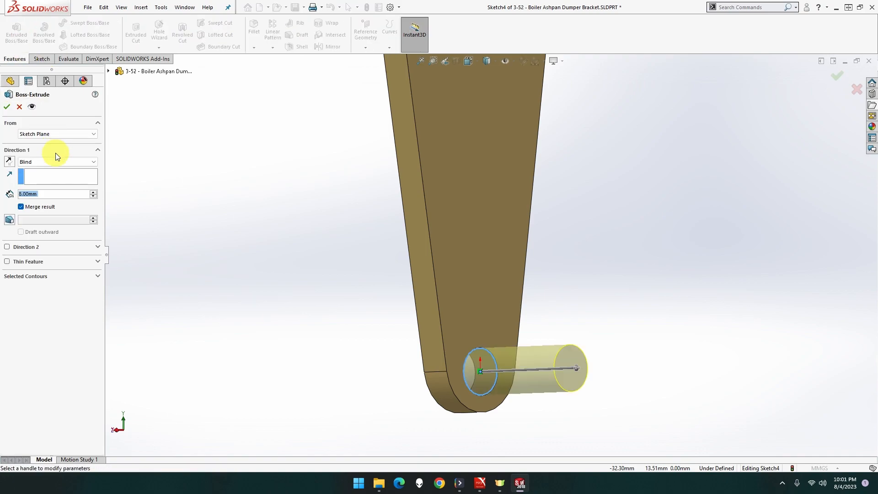
{"action": "type", "text": "4"}
{"action": "key", "text": "Return"}
{"action": "left_click", "coordinate": [33, 250]}
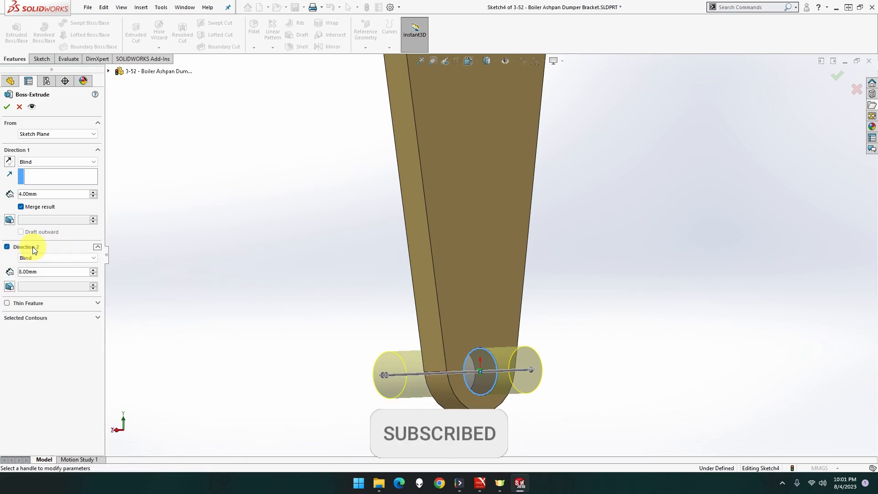
{"action": "key", "text": "Tab"}
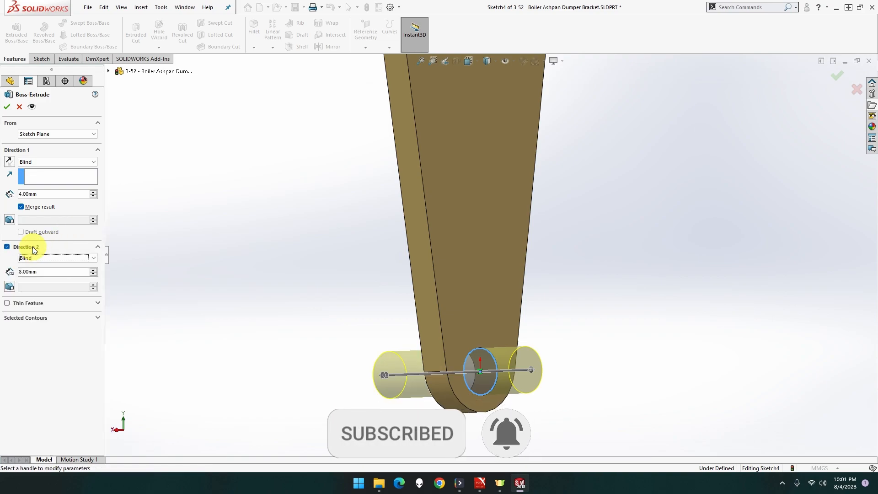
{"action": "left_click", "coordinate": [37, 271]}
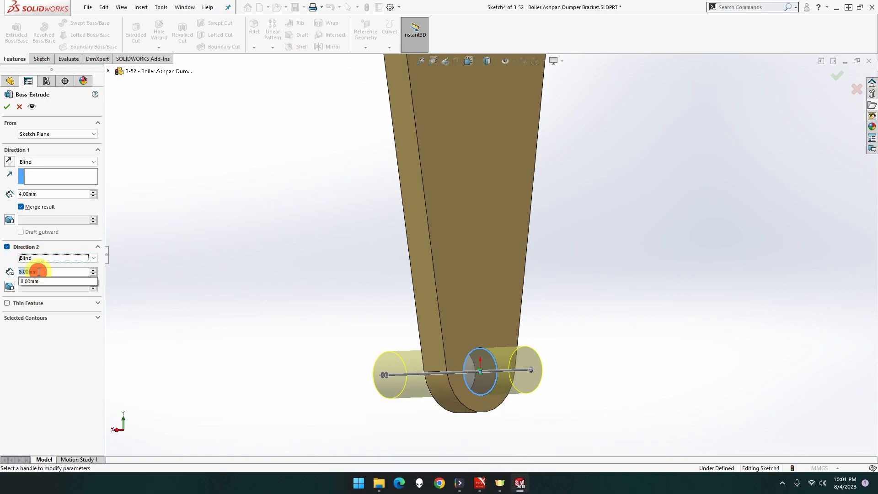
{"action": "type", "text": "5"}
{"action": "key", "text": "Return"}
{"action": "middle_click_drag", "start_coordinate": [251, 318], "coordinate": [287, 314]}
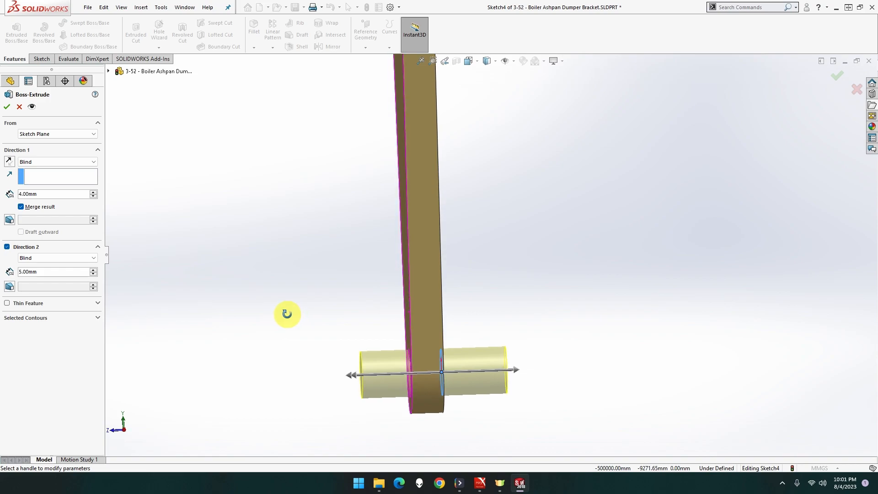
Set the pin's Direction 1 depth to 3 mm and complete the two-direction extrusion.
{"action": "double_click", "coordinate": [46, 193]}
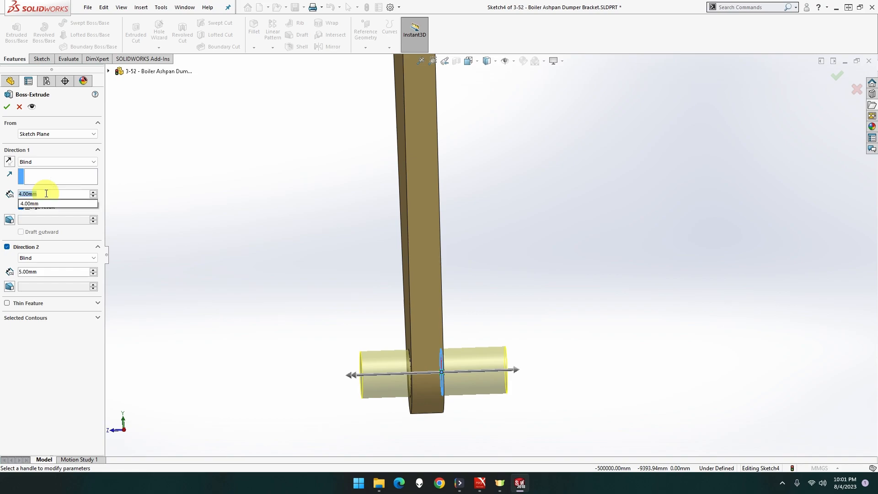
{"action": "left_click", "coordinate": [51, 274]}
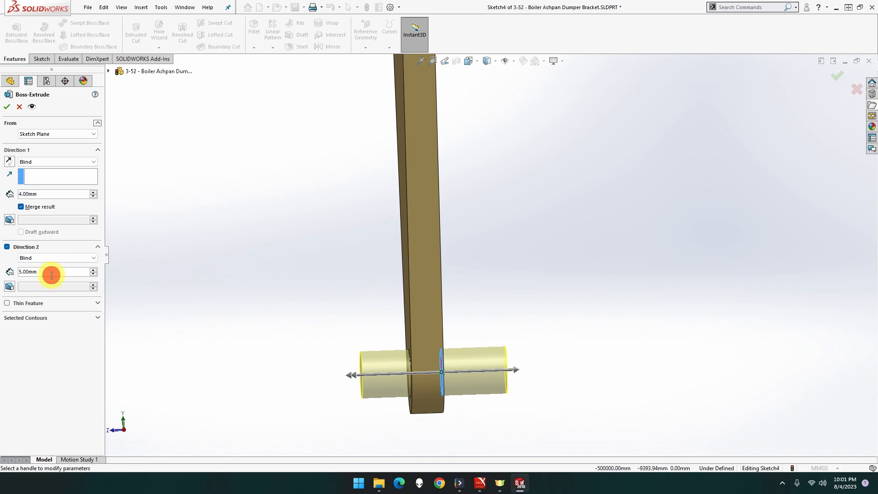
{"action": "double_click", "coordinate": [41, 194]}
{"action": "type", "text": "3"}
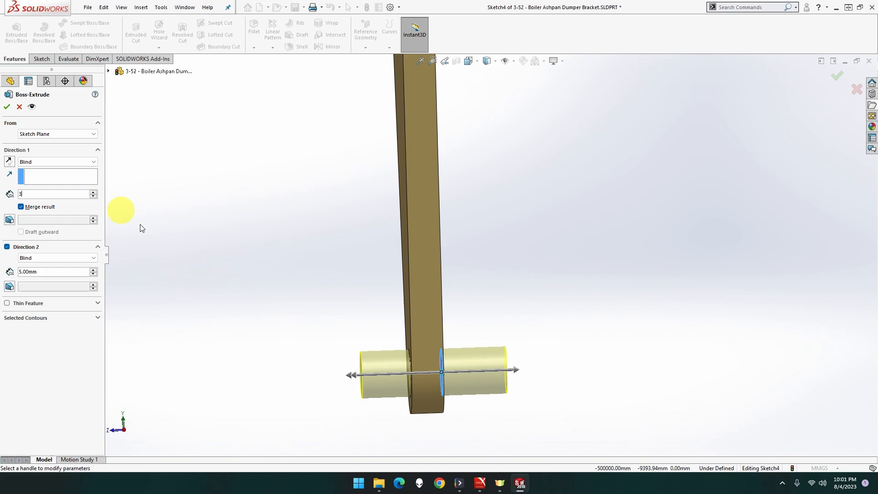
{"action": "key", "text": "Return"}
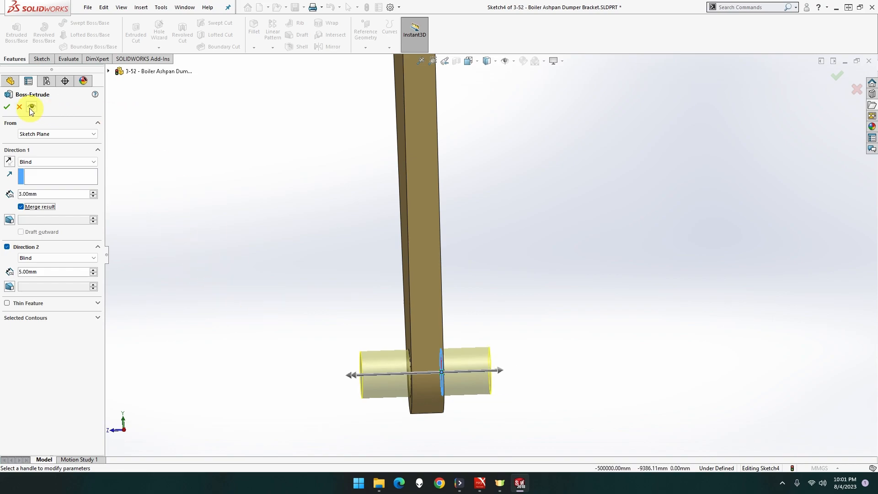
{"action": "left_click", "coordinate": [6, 106]}
{"action": "mouse_move", "coordinate": [306, 165]}
{"action": "middle_mouse_down"}
{"action": "mouse_move", "coordinate": [277, 180]}
{"action": "mouse_move", "coordinate": [349, 174]}
{"action": "mouse_move", "coordinate": [342, 142]}
{"action": "mouse_move", "coordinate": [292, 83]}
{"action": "mouse_move", "coordinate": [333, 175]}
{"action": "mouse_move", "coordinate": [308, 157]}
{"action": "middle_mouse_up"}
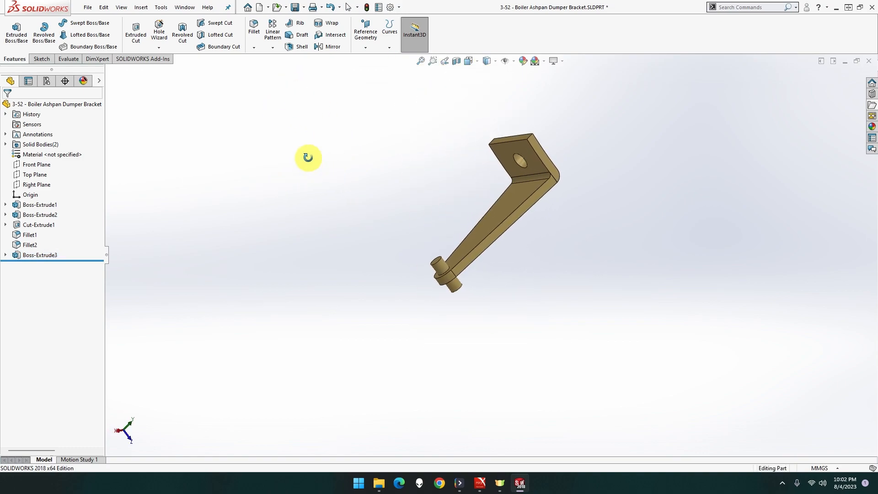